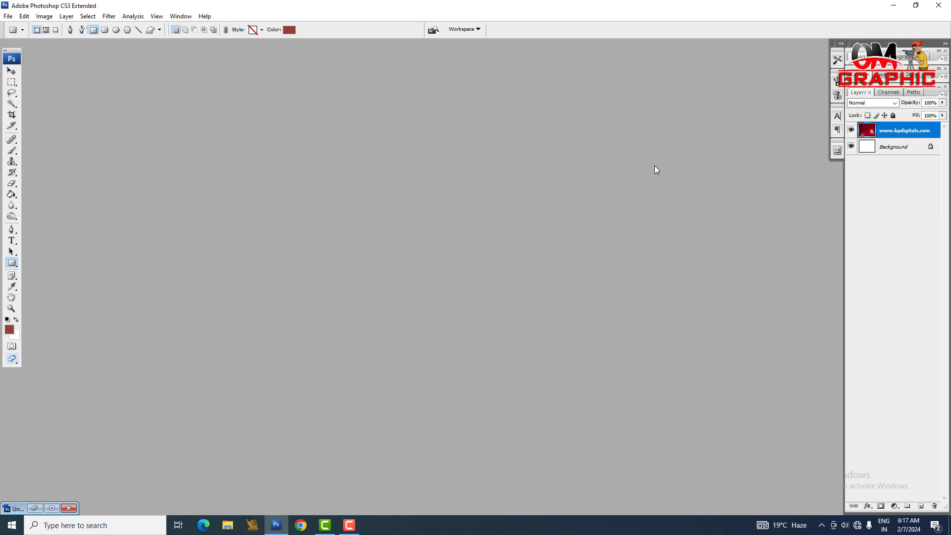
Step: Create a new 36 x 12 inch RGB document at 300 pixels/inch with a white background and maximize its window
key("ctrl+n")
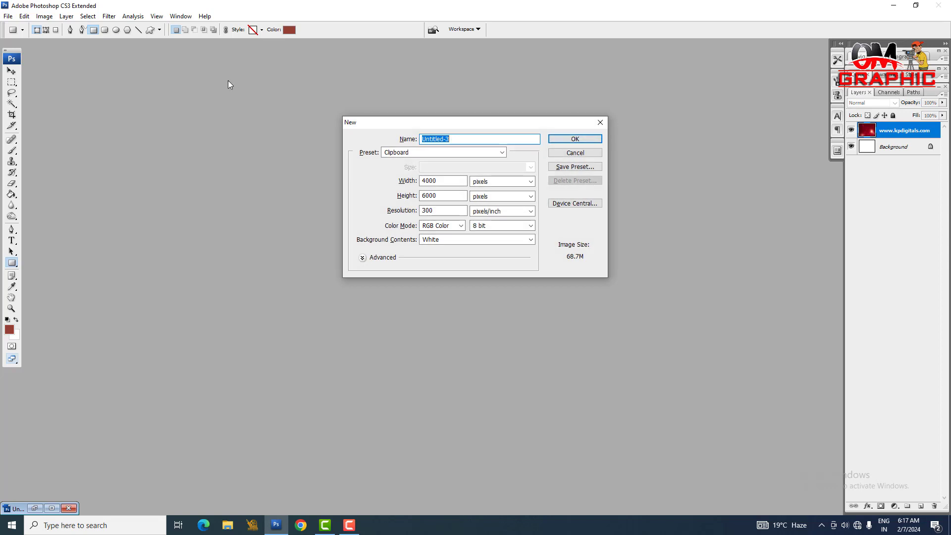
left_click(526, 182)
left_click(512, 196)
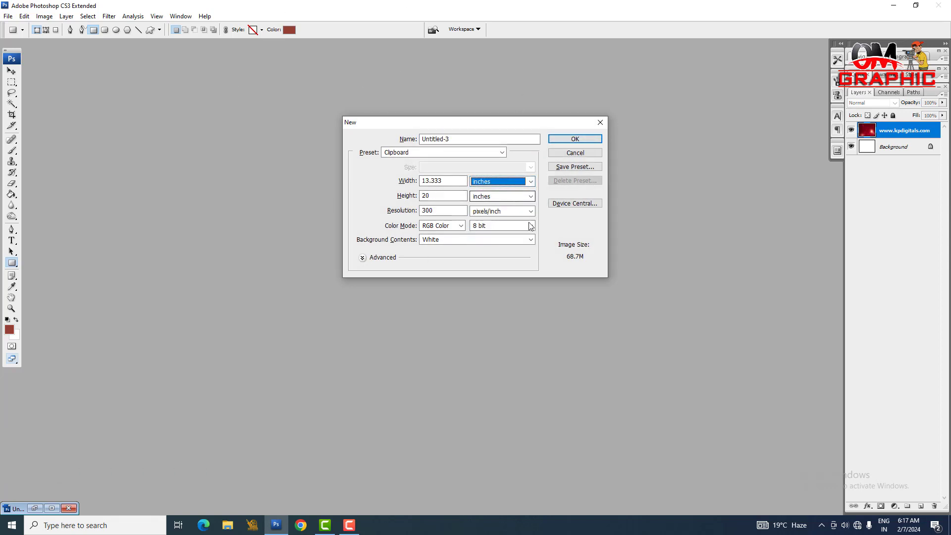
left_click_drag(448, 181, 335, 192)
type("36")
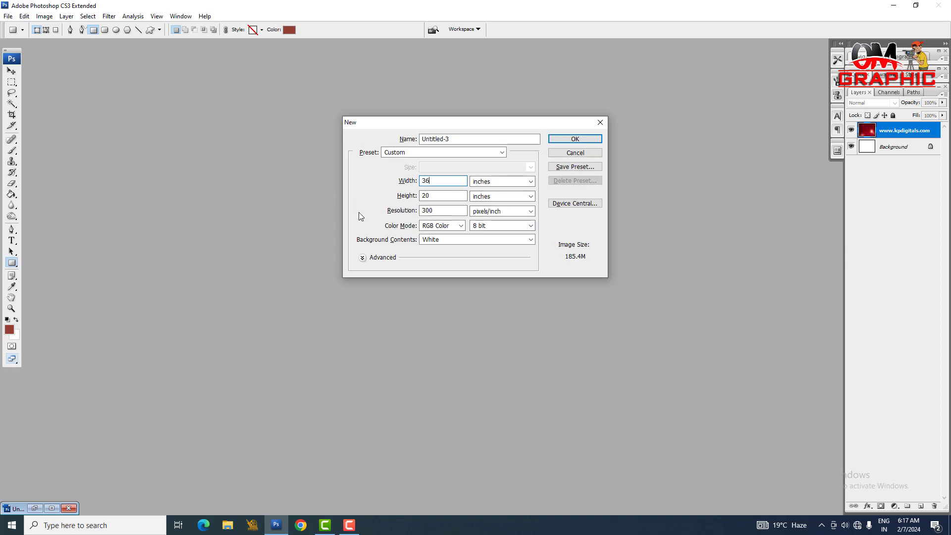
left_click_drag(434, 195, 380, 196)
key("BackSpace")
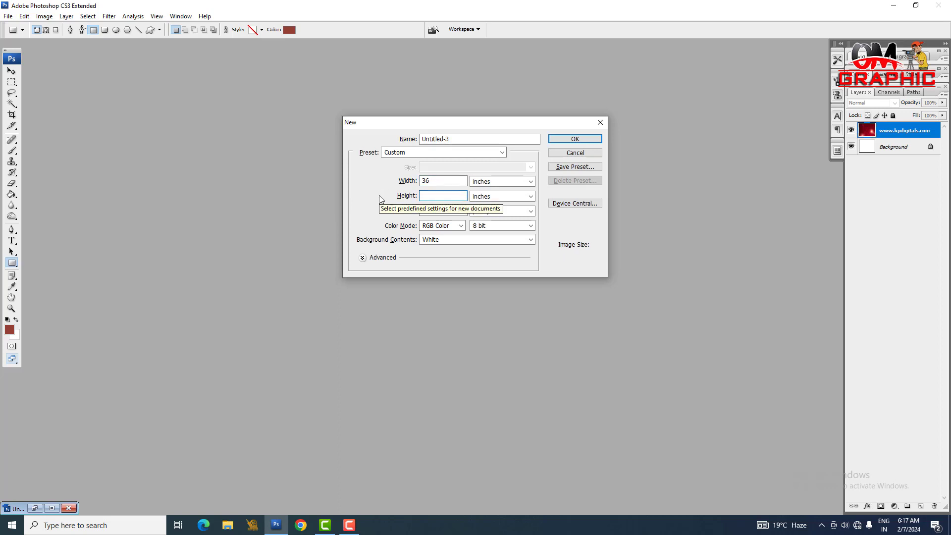
type("12")
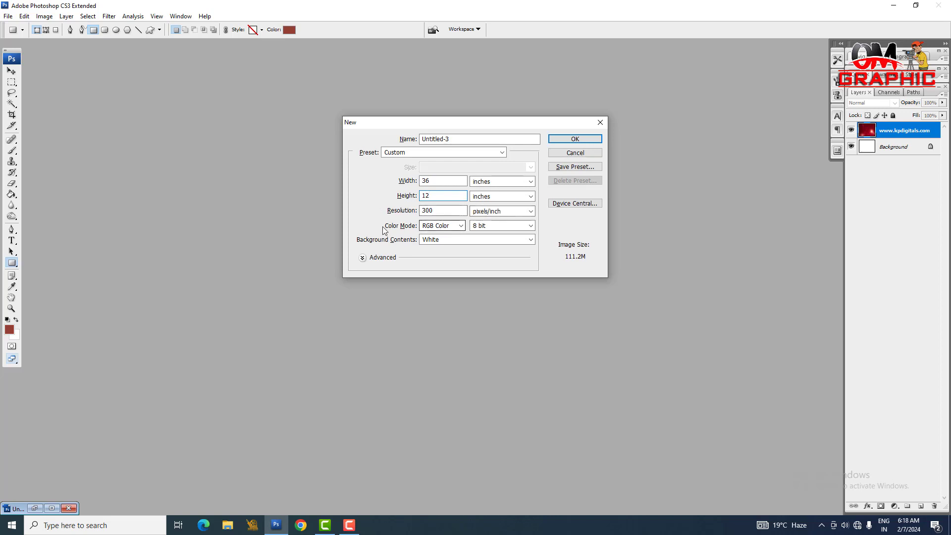
left_click(582, 140)
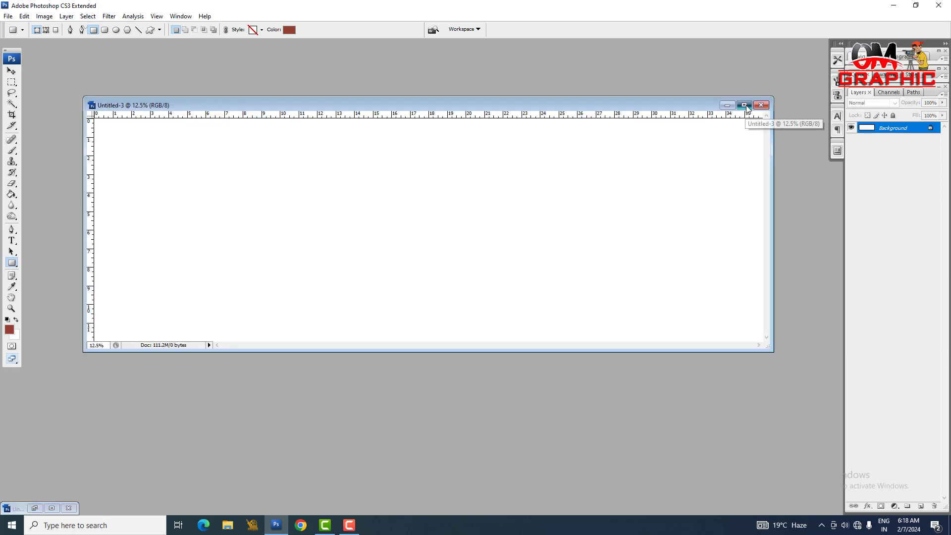
left_click(744, 105)
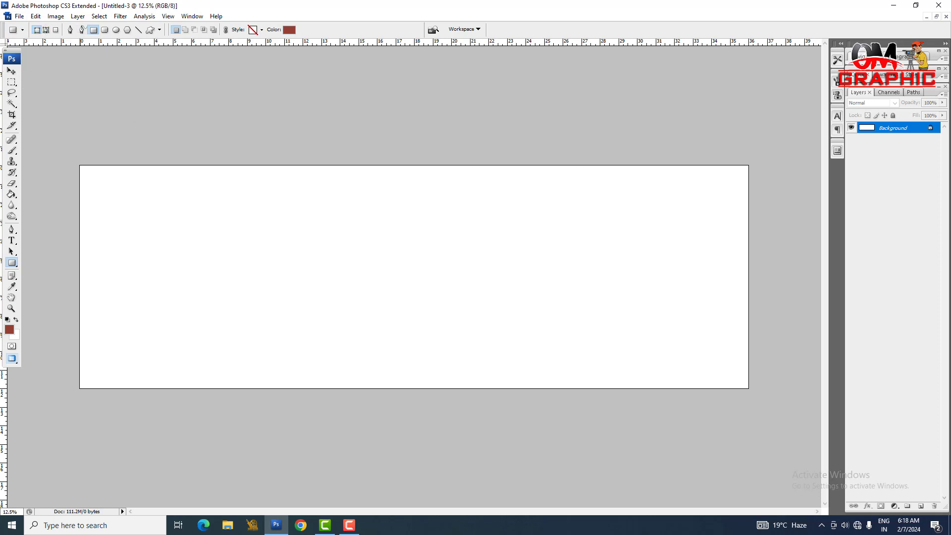
Step: Place a vertical guide near the middle of the canvas, at about 18 inches
key("ctrl+r")
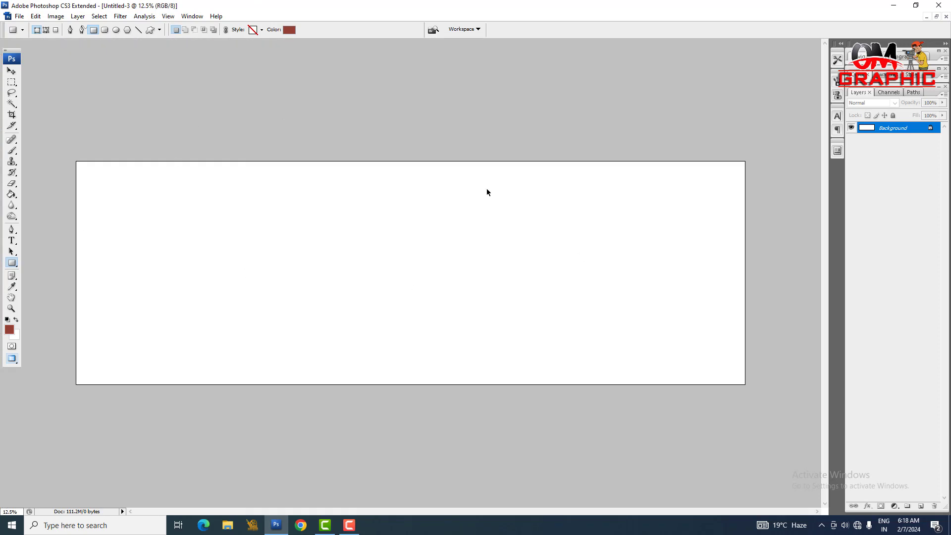
key("ctrl+r")
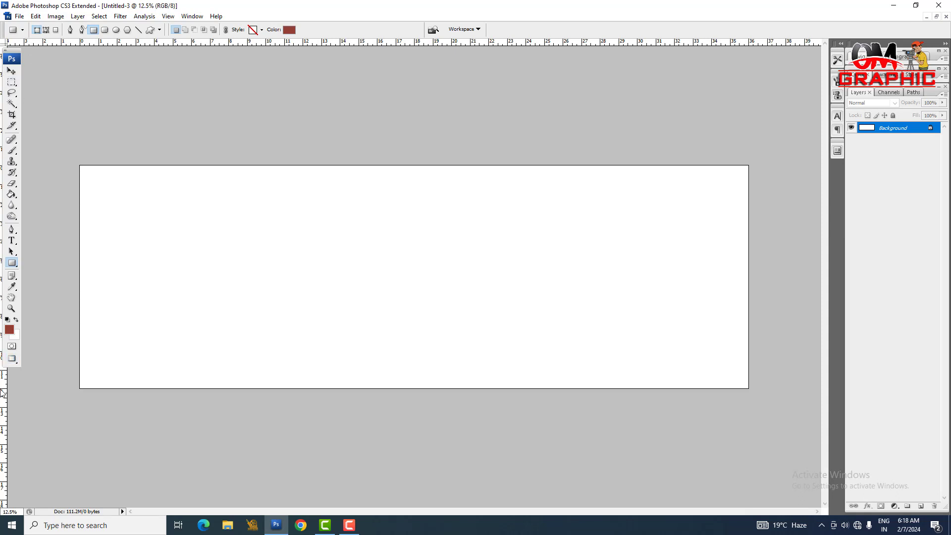
left_click_drag(2, 393, 418, 485)
Step: Copy the red bokeh image from the other open document into the new one and align it to the canvas's upper-left corner
key("v")
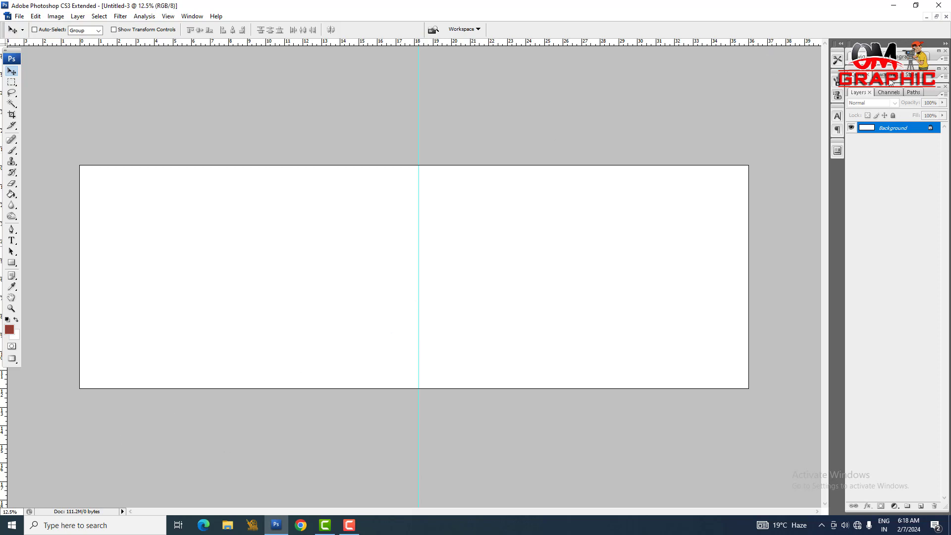
left_click(936, 17)
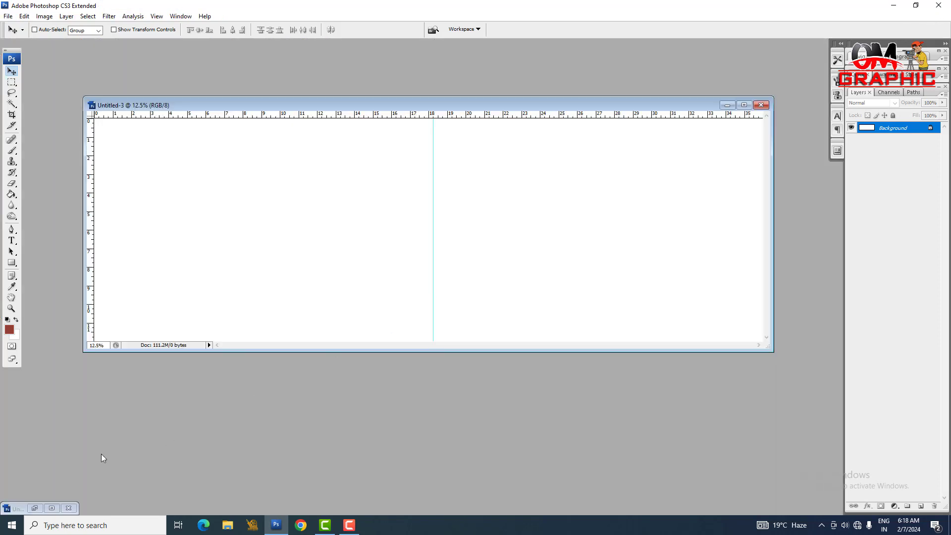
left_click(34, 508)
left_click_drag(541, 282, 217, 284)
left_click(744, 105)
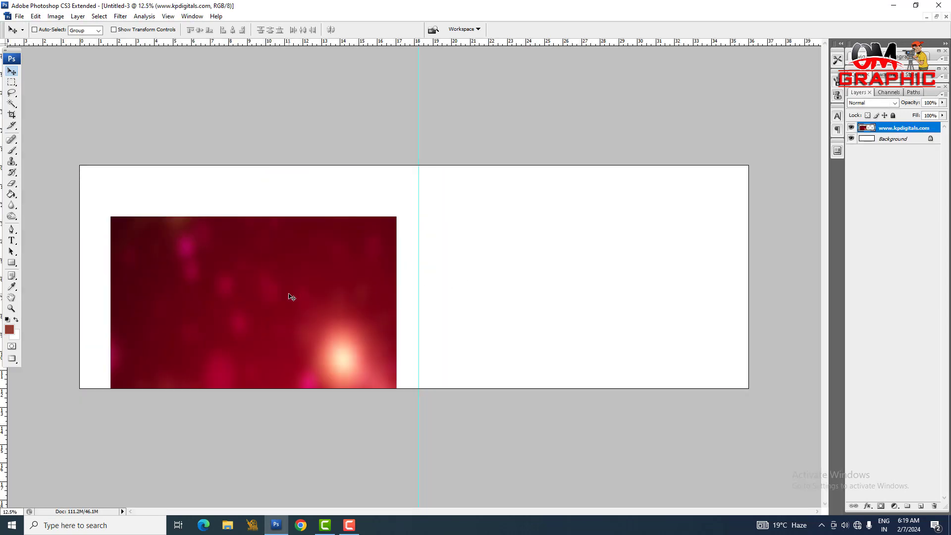
left_click_drag(291, 296, 260, 245)
Step: Stretch the red bokeh image horizontally until its right edge meets the centre guide
key("ctrl+t")
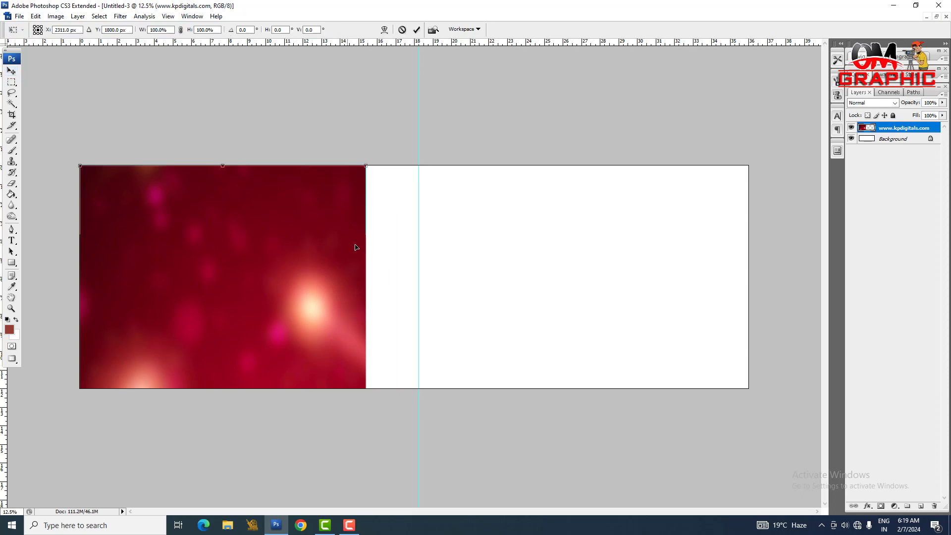
left_click_drag(366, 278, 419, 290)
key("Return")
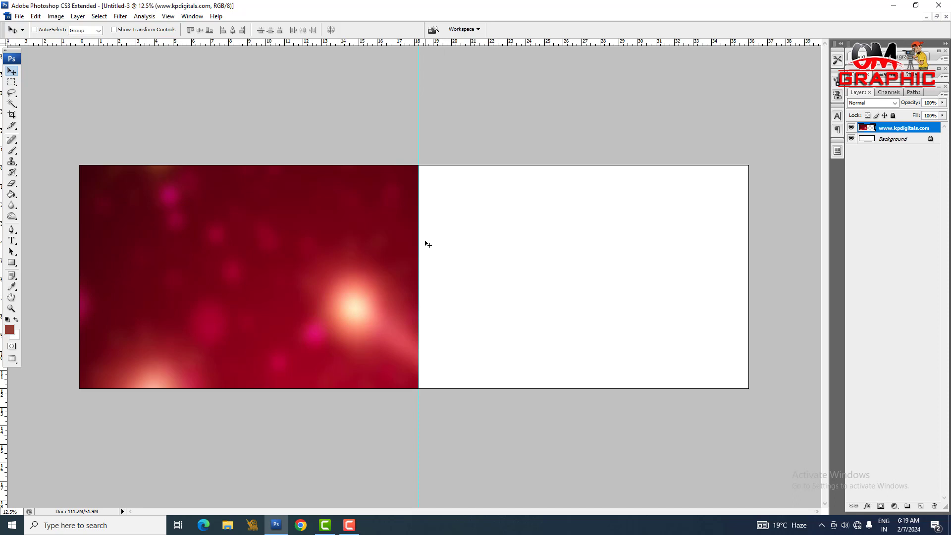
Step: Duplicate the red bokeh image onto the right half of the canvas and merge both copies into the Background layer
left_click_drag(280, 314, 615, 304)
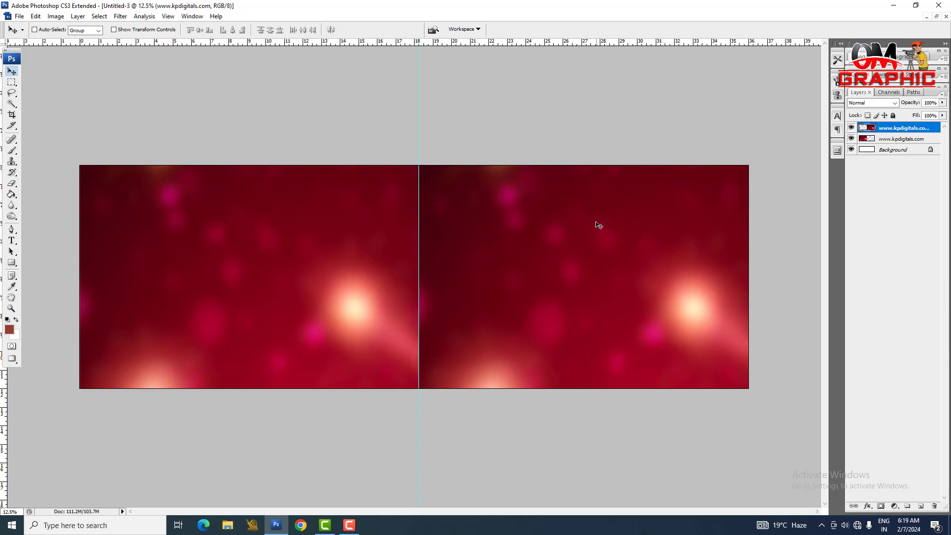
left_click(917, 150, "shift")
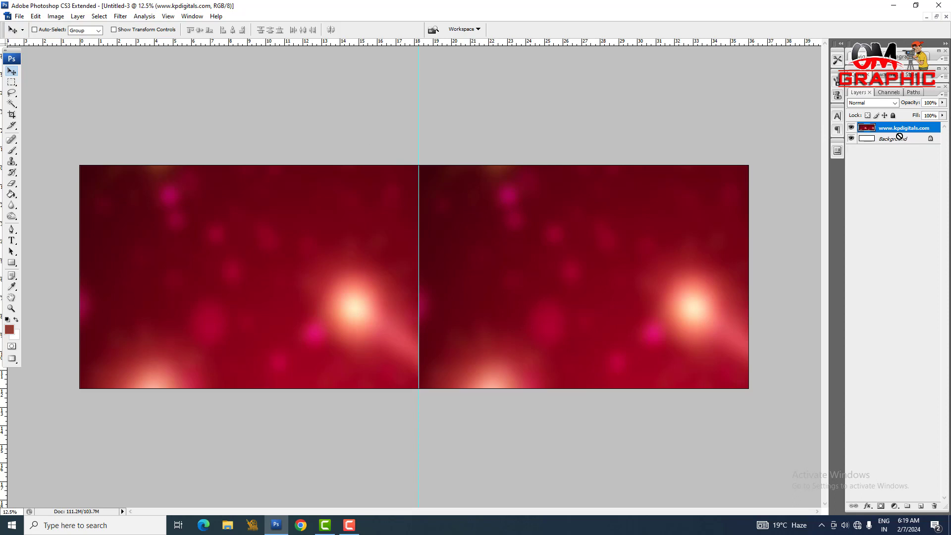
key("ctrl+e")
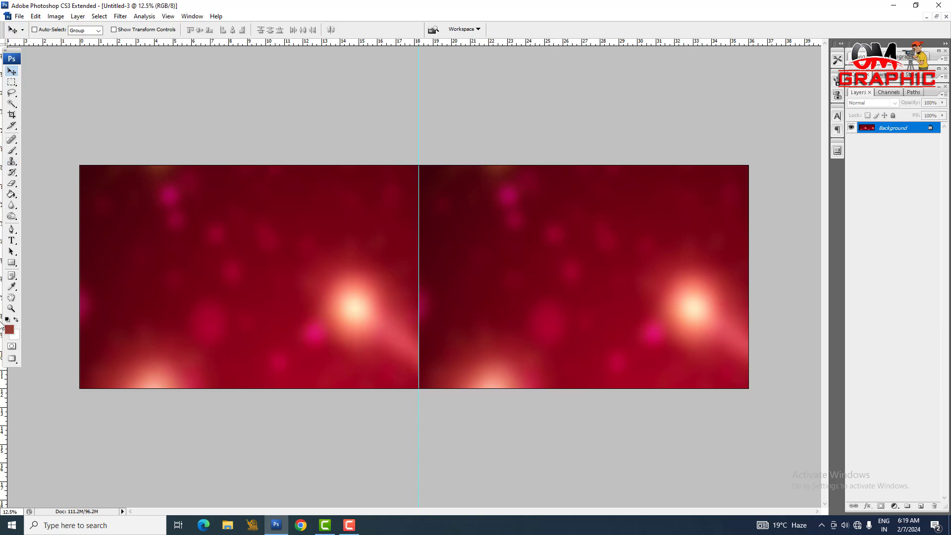
Step: Draw a circle about 7 inches across as a shape layer on the canvas's left half with the Ellipse tool
left_click(12, 263)
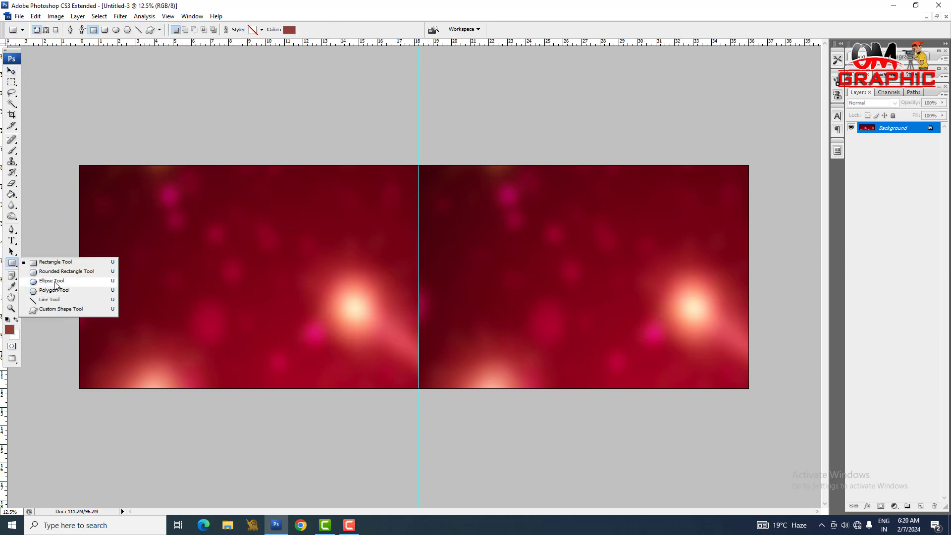
left_click(54, 281)
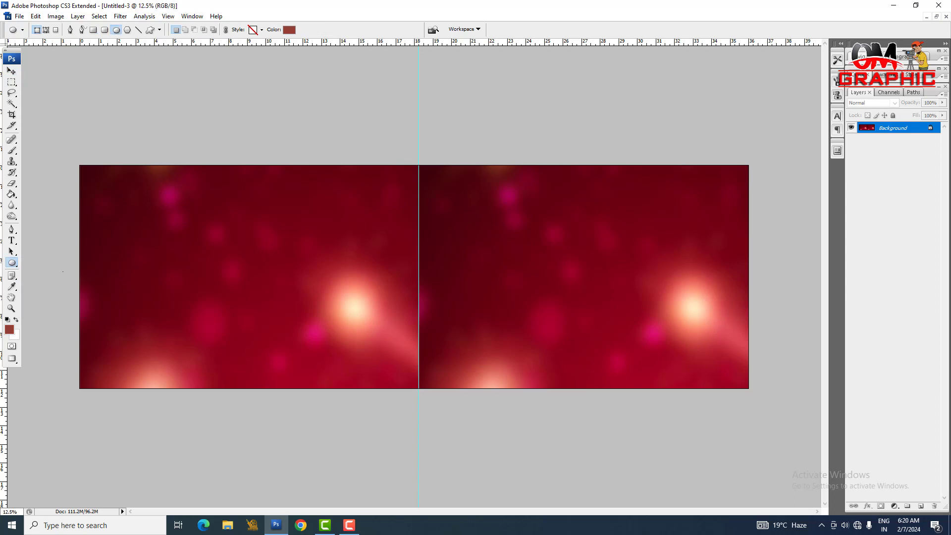
left_click(46, 30)
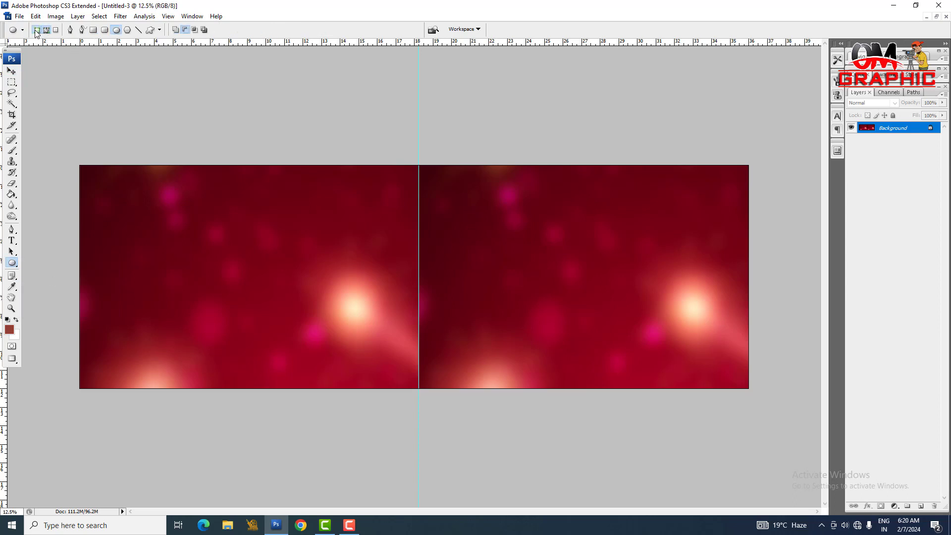
left_click(37, 31)
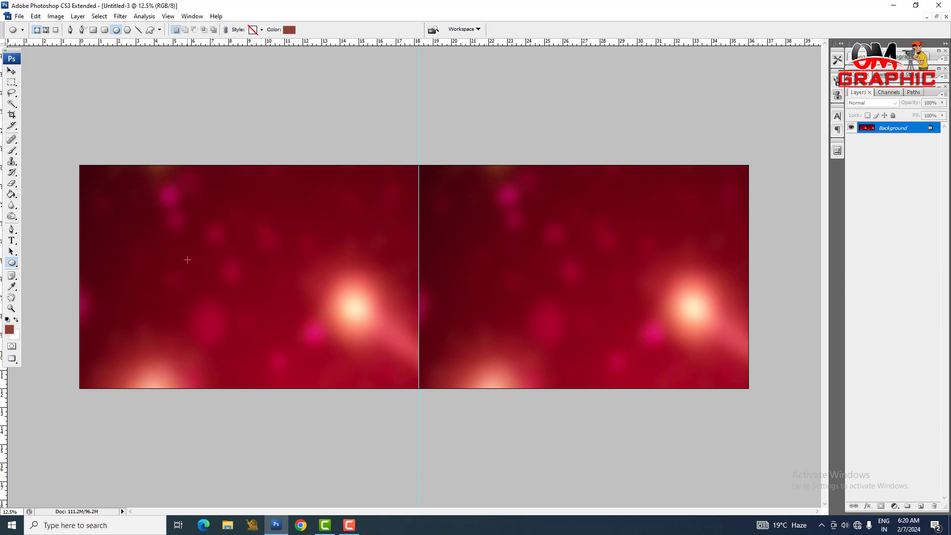
left_click_drag(157, 220, 282, 349)
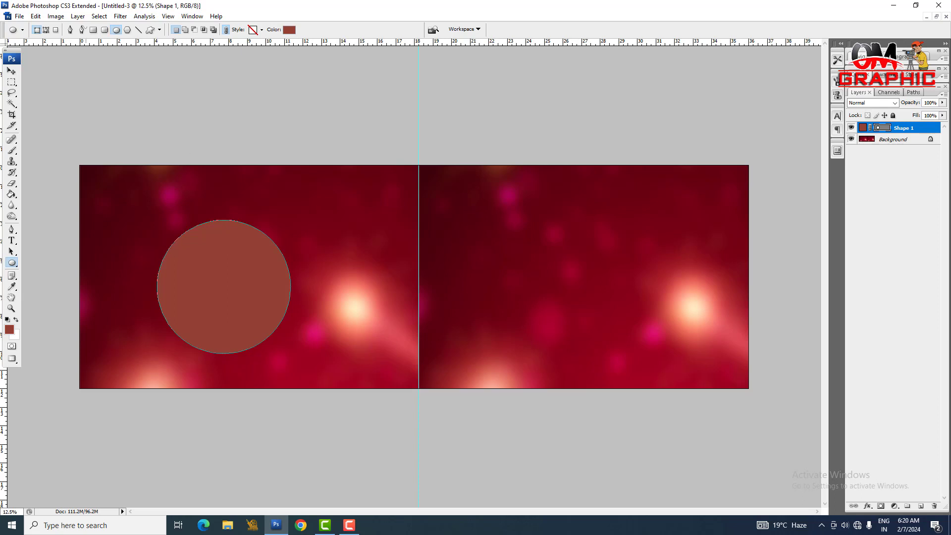
Step: Enlarge the circle to about 16 inches across and move it over the canvas's lower-left corner, overhanging the left and bottom edges
left_click(17, 73)
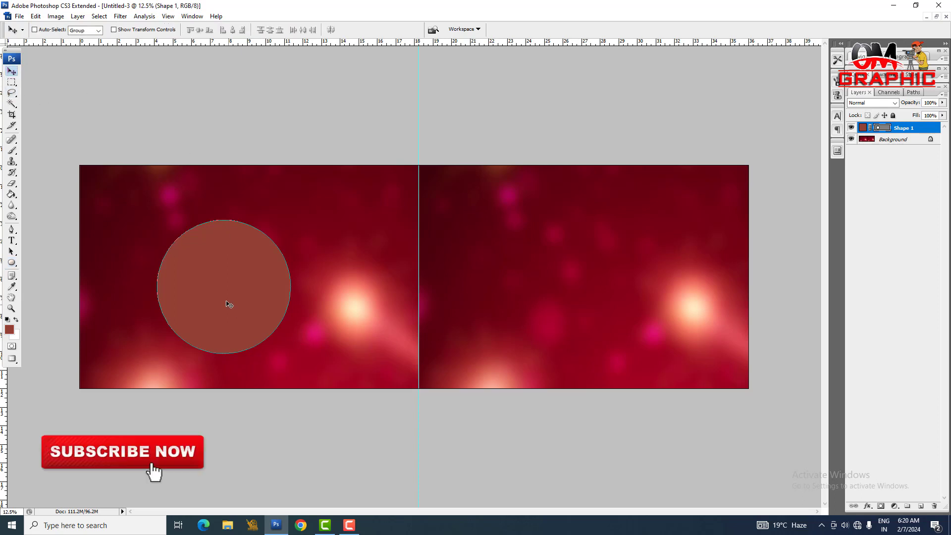
left_click_drag(229, 304, 198, 317)
key("ctrl+t")
left_click_drag(257, 232, 340, 149)
left_click_drag(302, 248, 201, 287)
key("Return")
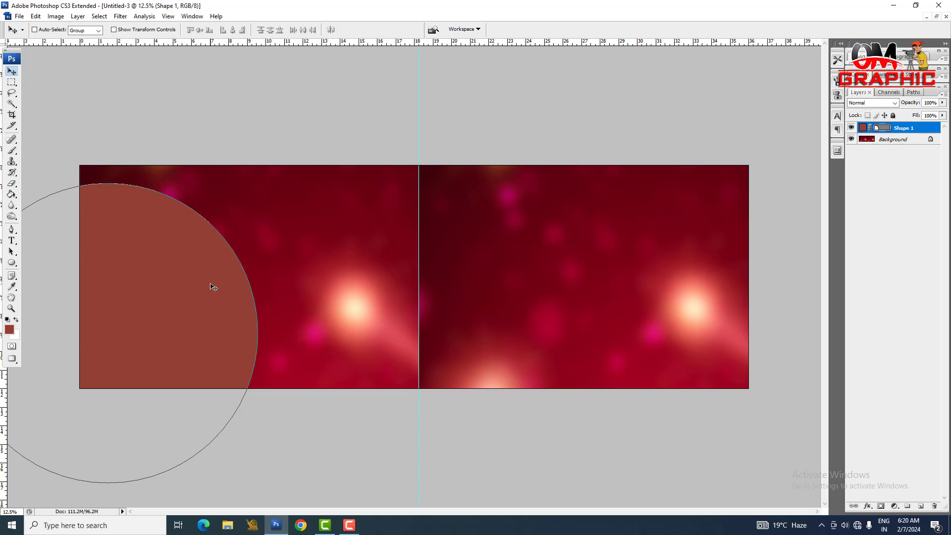
Step: Duplicate the circle's shape layer and set the copy's fill colour to black (000000)
key("ctrl+j")
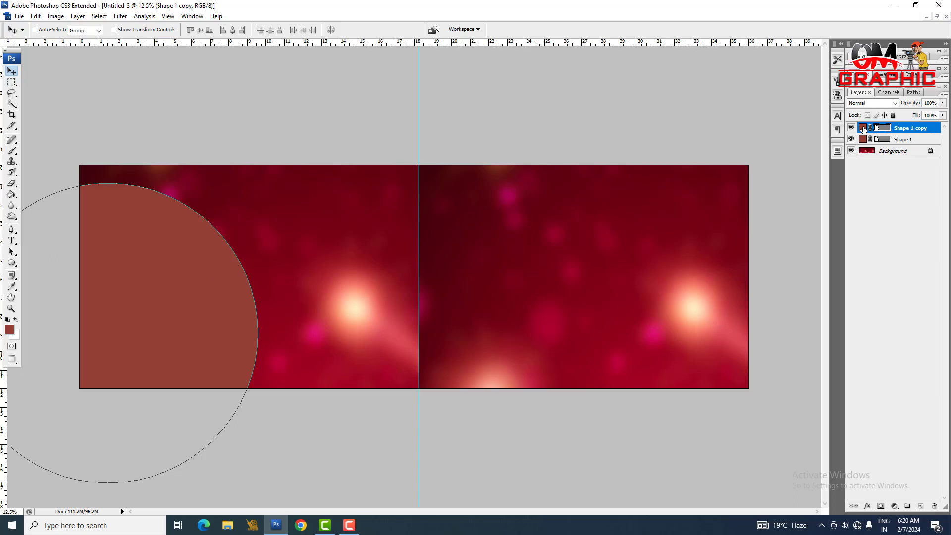
double_click(862, 128)
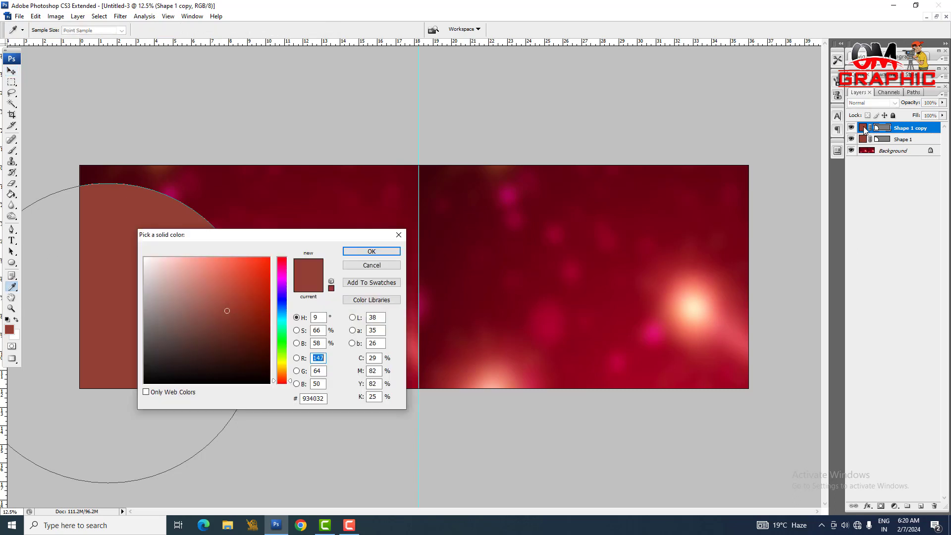
left_click(399, 235)
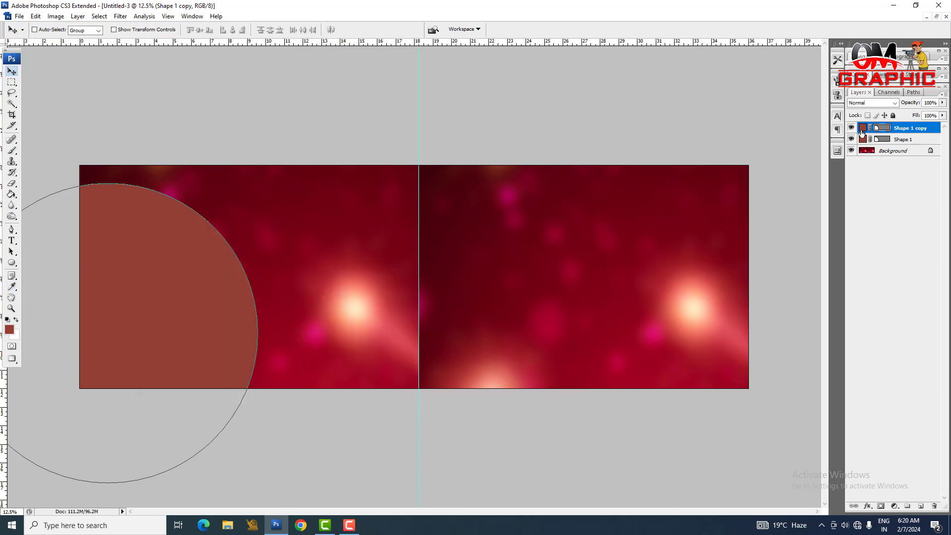
double_click(862, 128)
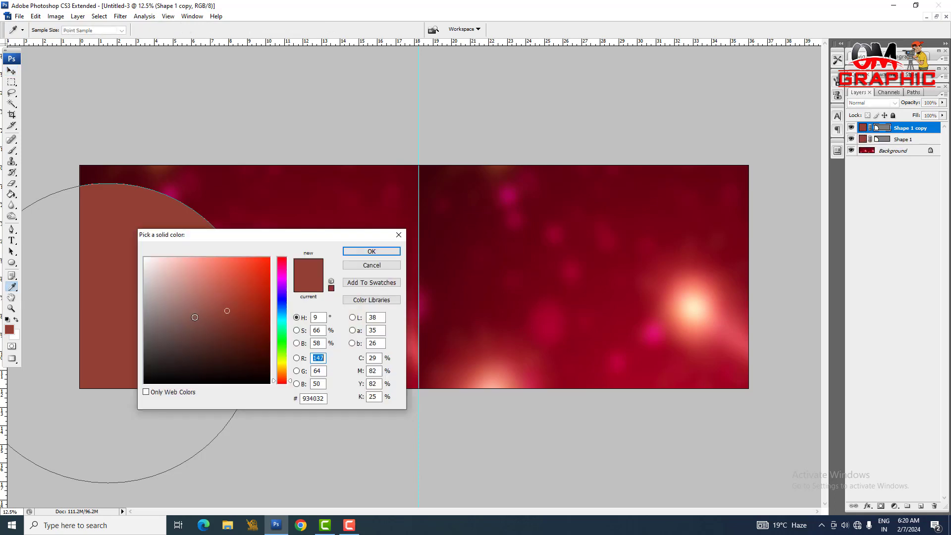
left_click_drag(228, 299, 298, 249)
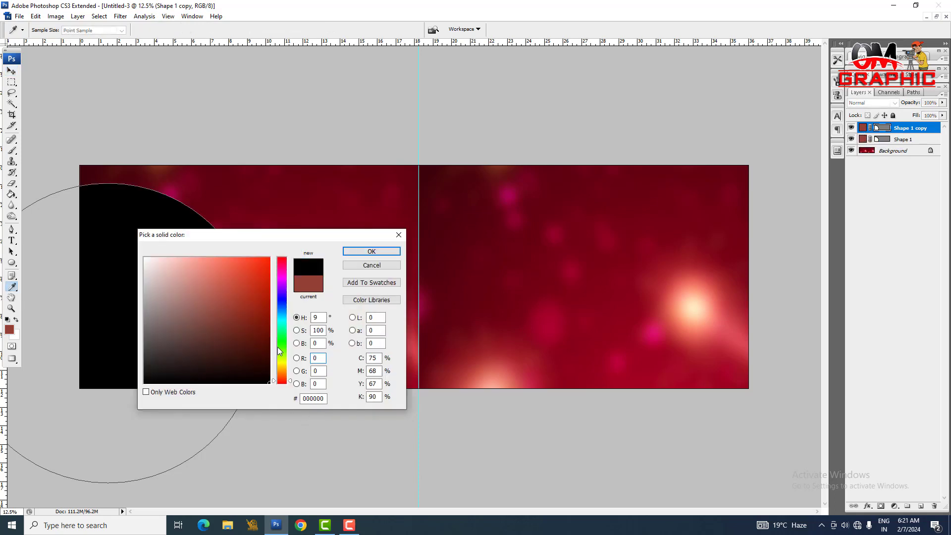
left_click(379, 252)
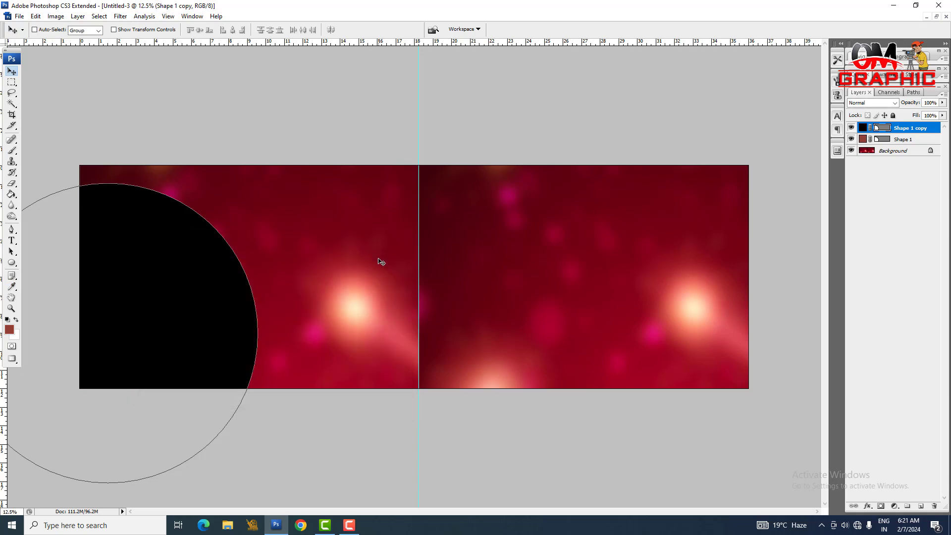
Step: Scale the black circle about its centre to 97.2% so the circle beneath forms a thin rim
key("ctrl+t")
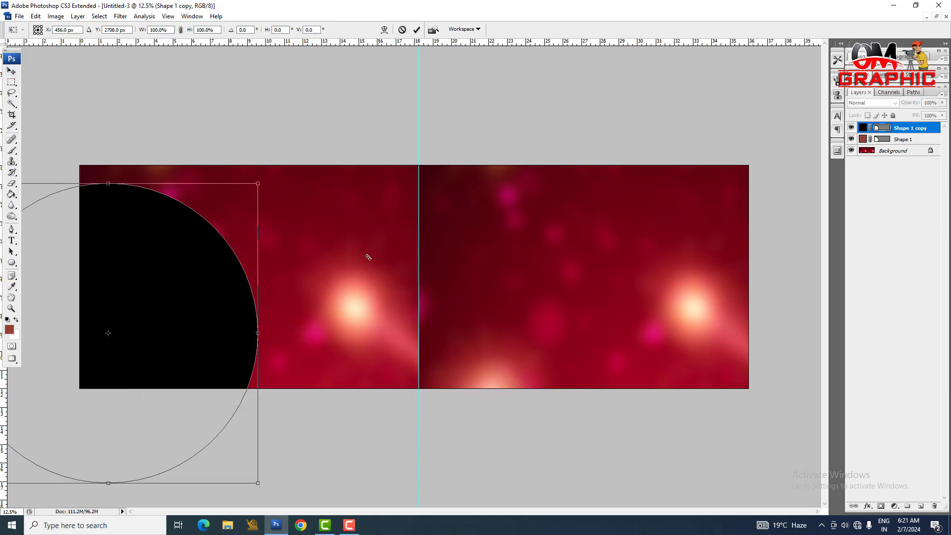
left_click_drag(257, 182, 254, 188)
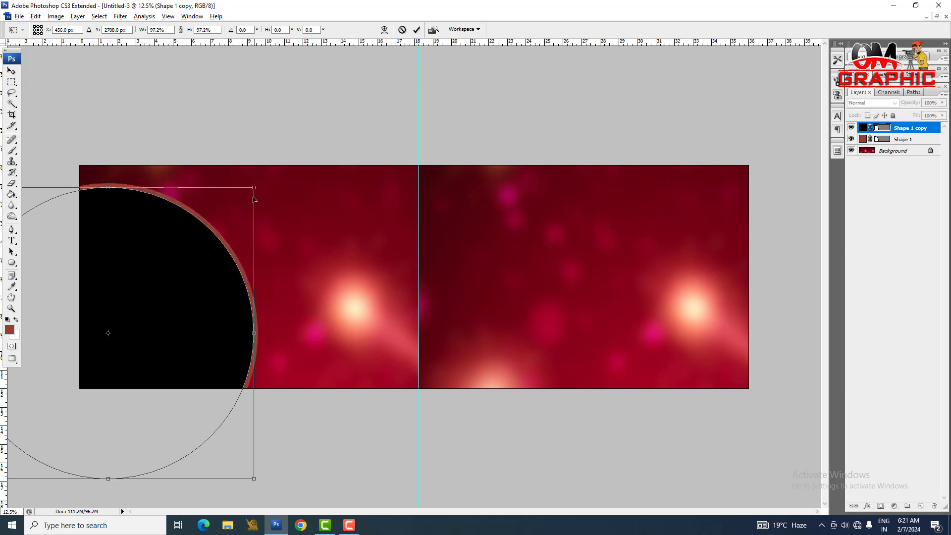
key("Return")
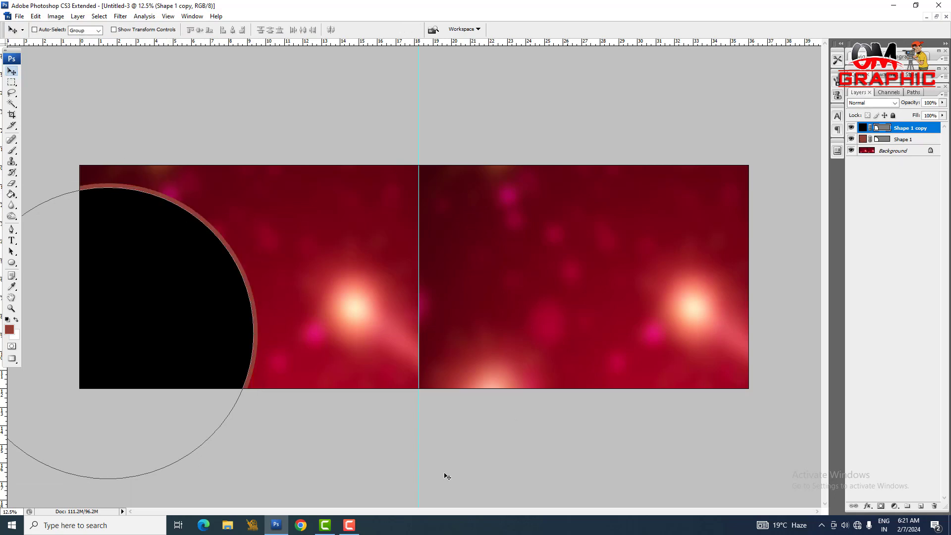
Step: Set the fill colour of the larger circle behind the black one to white (ffffff)
double_click(862, 139)
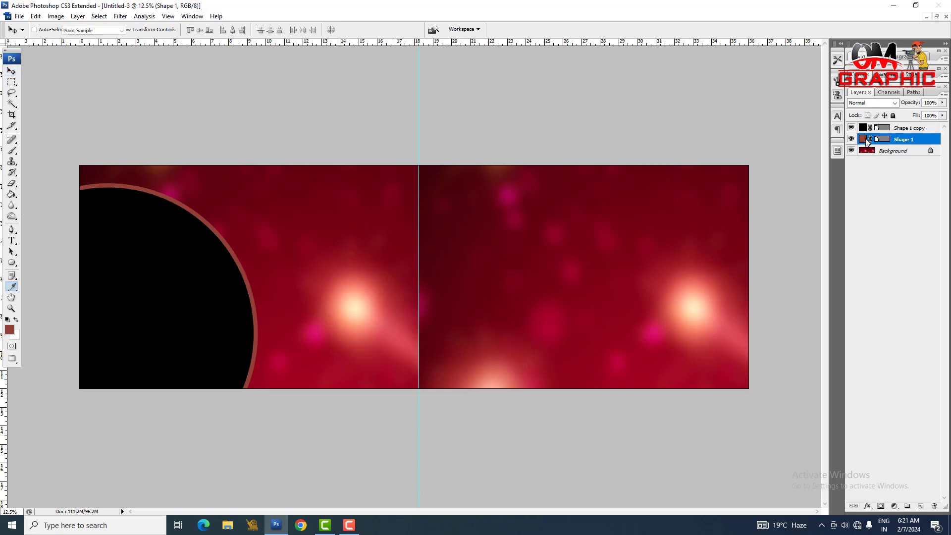
left_click_drag(250, 319, 48, 139)
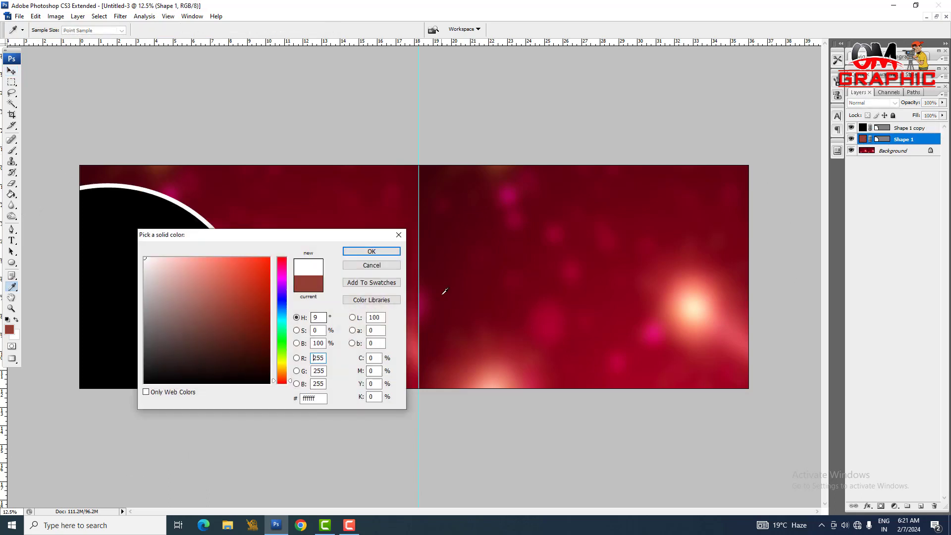
left_click_drag(196, 302, 313, 235)
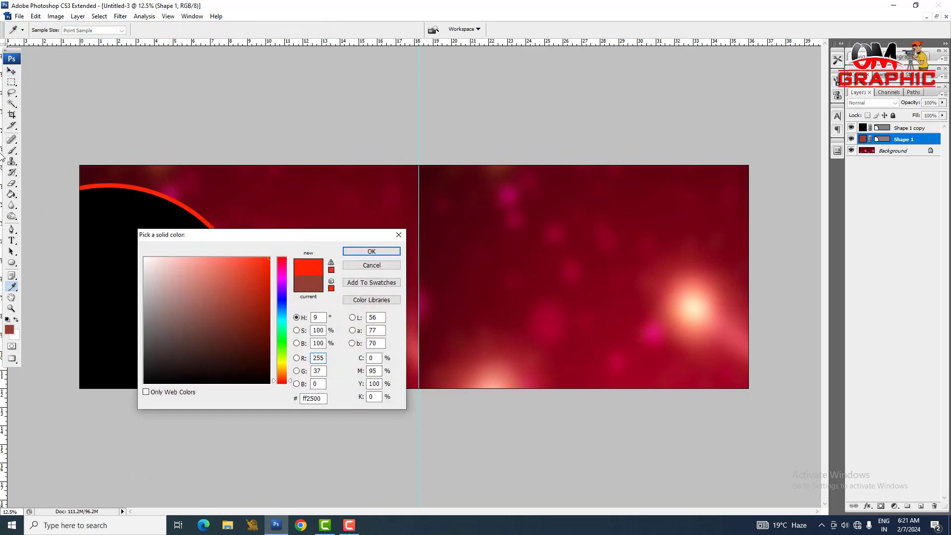
mouse_move(227, 291)
left_mouse_down()
mouse_move(264, 405)
mouse_move(111, 211)
left_mouse_up()
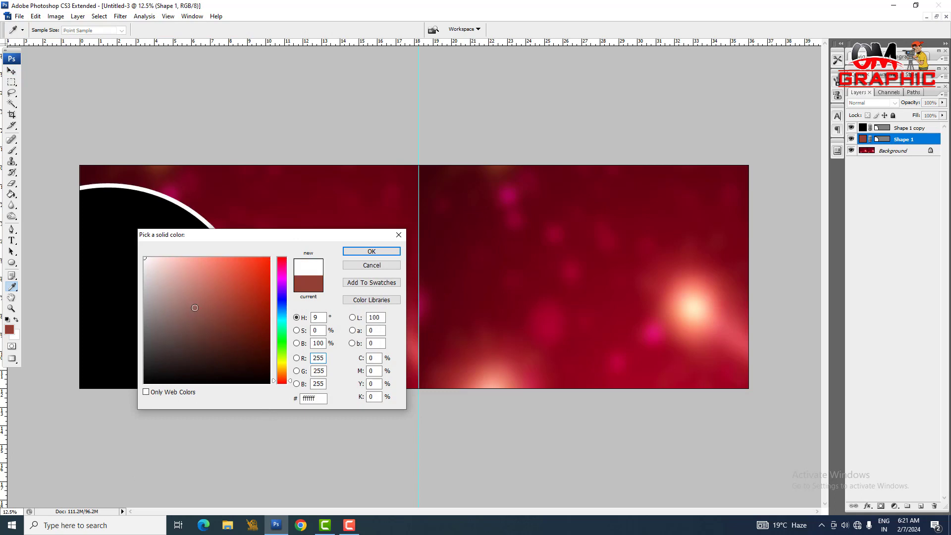
key("Return")
key("v")
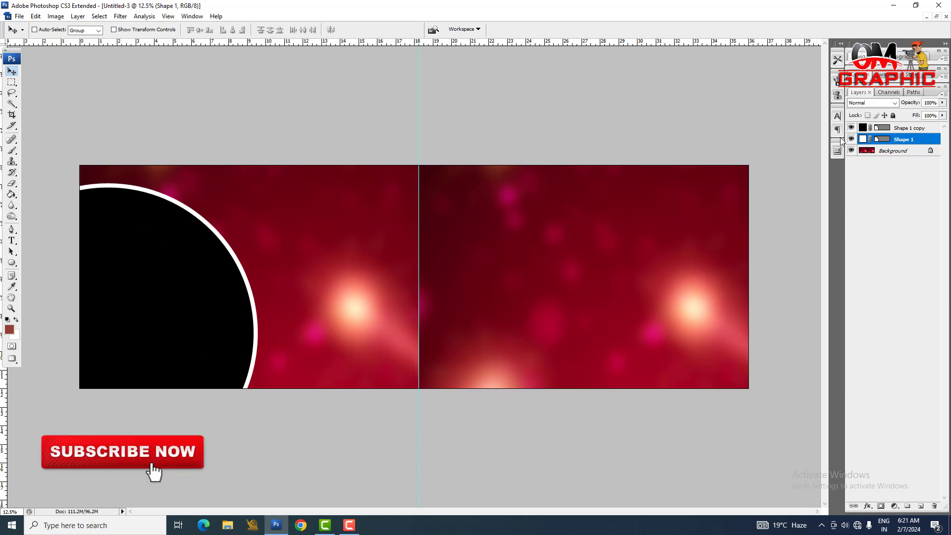
Step: Draw a circle about 5 inches across as a top shape layer between the large circle and the centre guide, and fill it white
key("alt+bracketright")
left_click(12, 263)
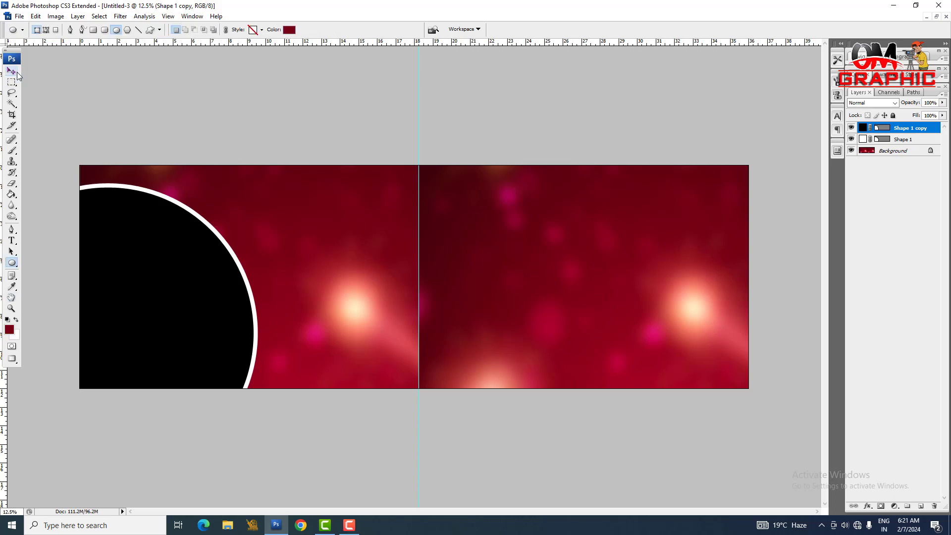
left_click(11, 71)
left_click(12, 263)
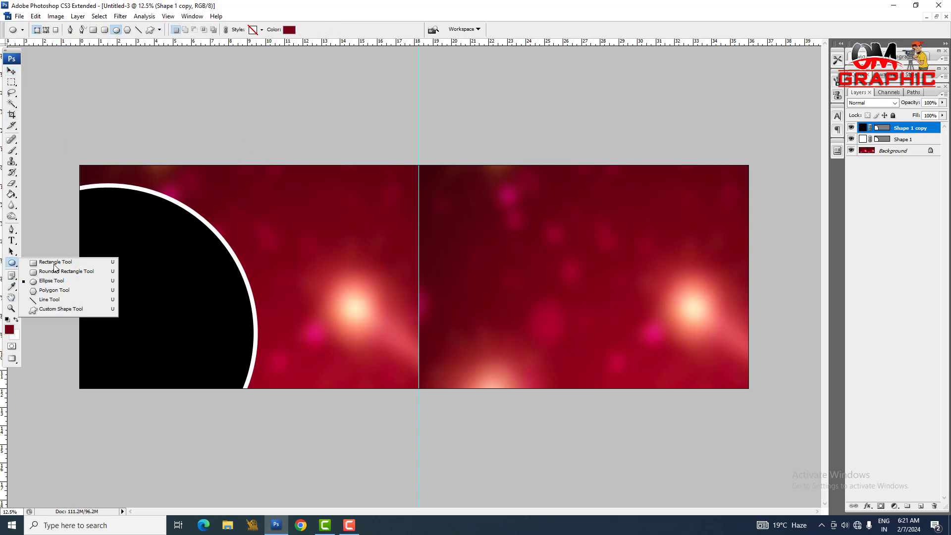
left_click_drag(312, 222, 407, 317)
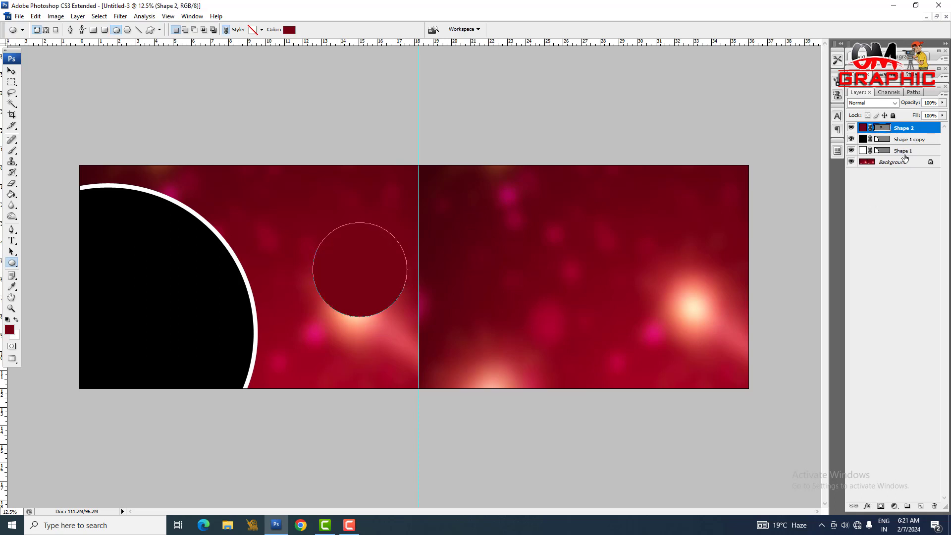
double_click(862, 127)
left_click_drag(207, 323, 3, 67)
key("Return")
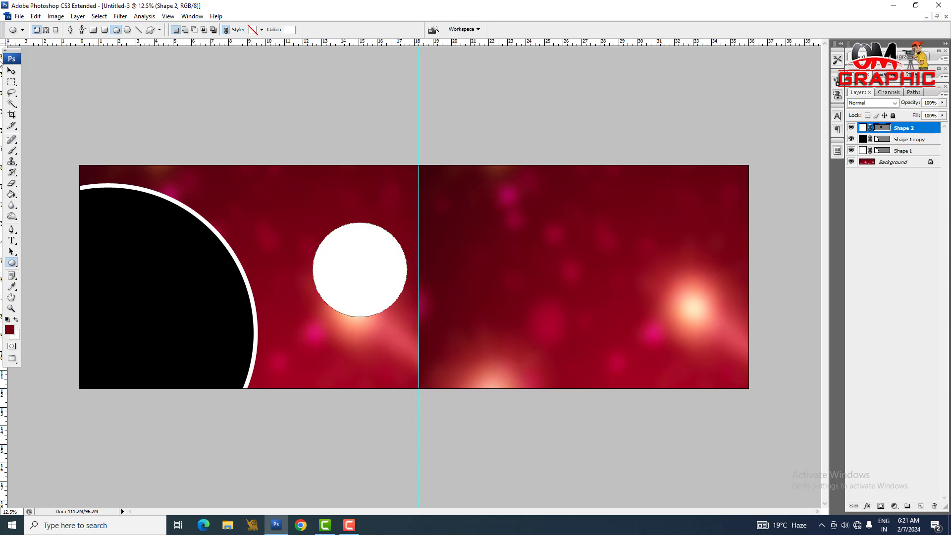
Step: Move the small white circle onto the large circle's upper-right rim and scale it about its centre to 79.1%
left_click(11, 71)
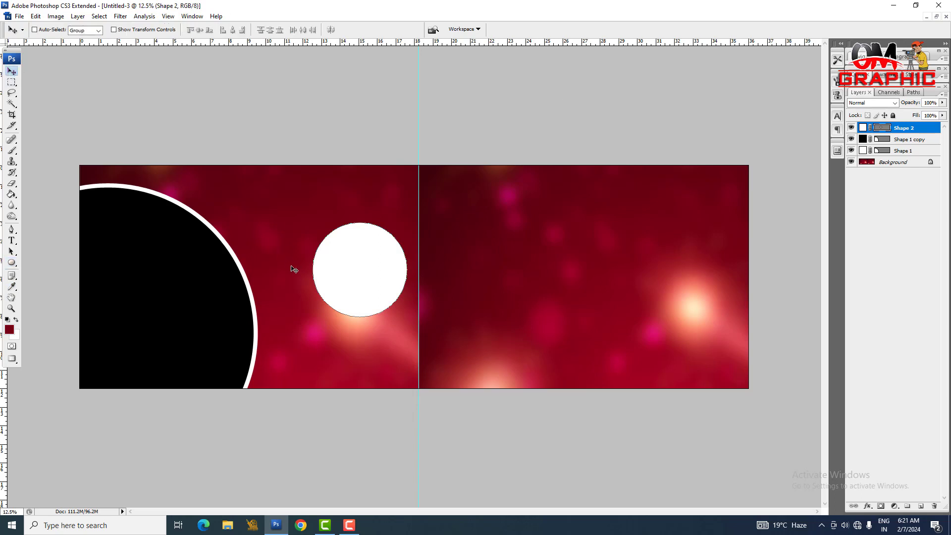
left_click_drag(341, 270, 170, 213)
key("ctrl+t")
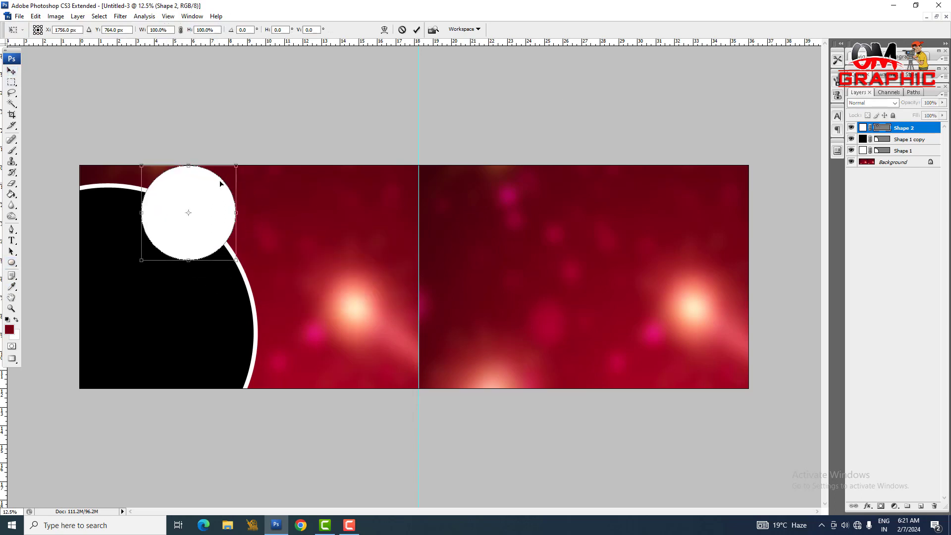
left_click_drag(236, 166, 226, 176)
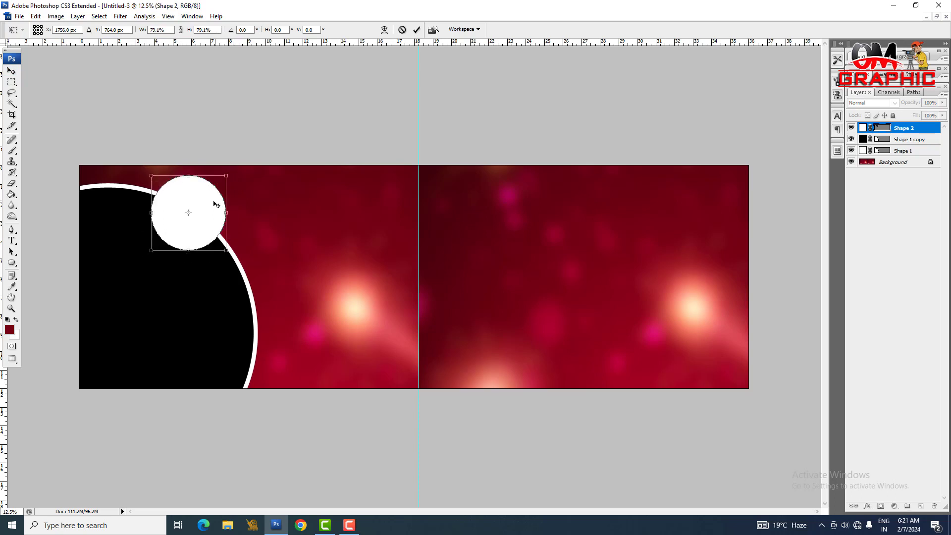
key("Return")
left_click_drag(195, 206, 191, 206)
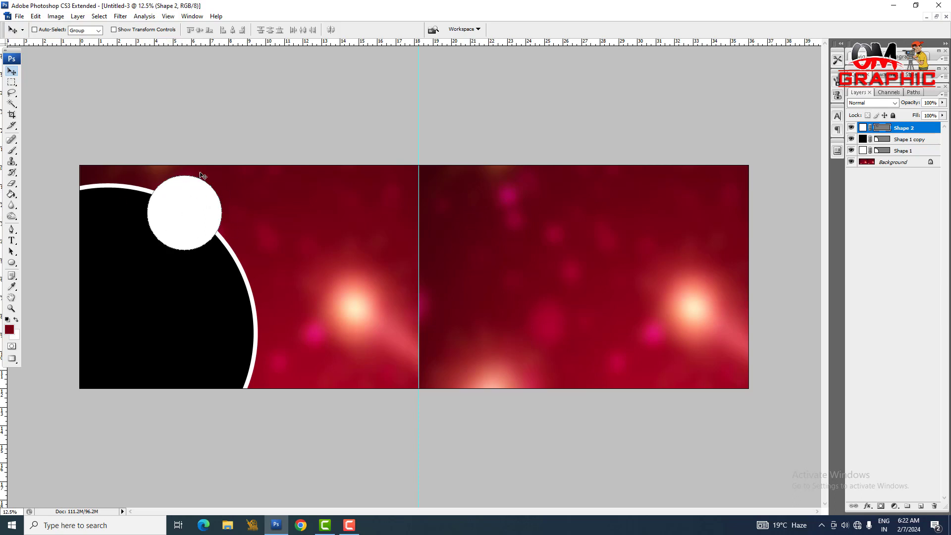
Step: Duplicate the small white circle's shape layer and set the copy's fill colour to black
key("ctrl+j")
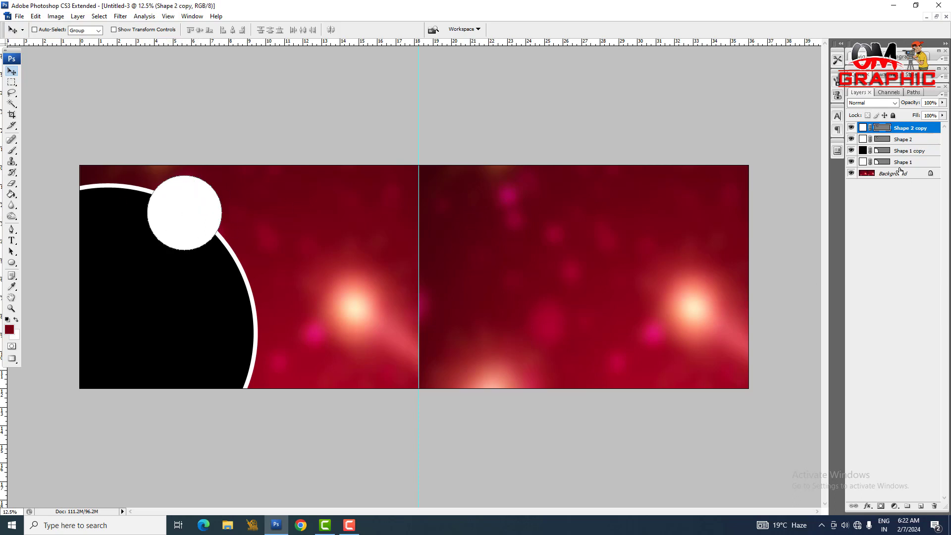
double_click(863, 128)
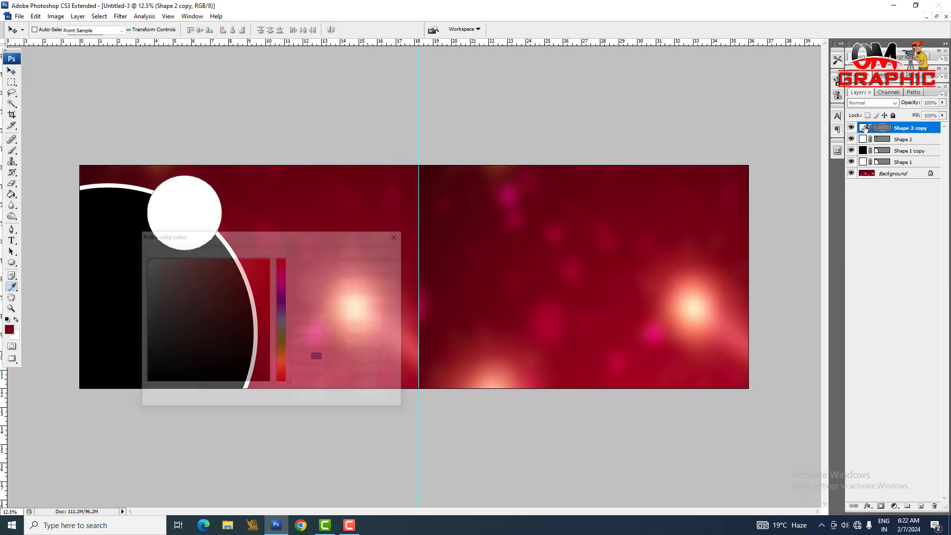
left_click_drag(212, 333, 238, 404)
key("Return")
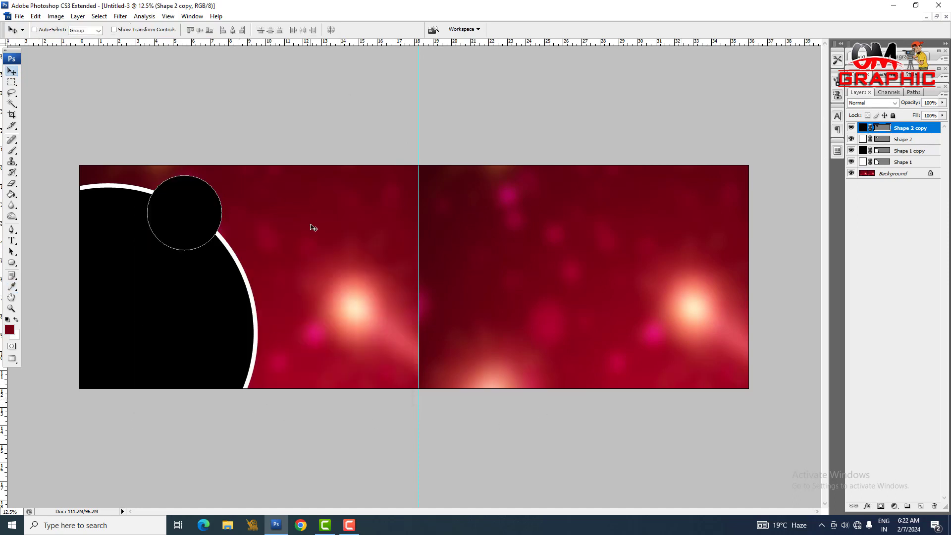
Step: Scale the small black circle down slightly about its centre so the white circle beneath forms a thin rim
key("ctrl+t")
left_click_drag(223, 175, 218, 181)
key("Return")
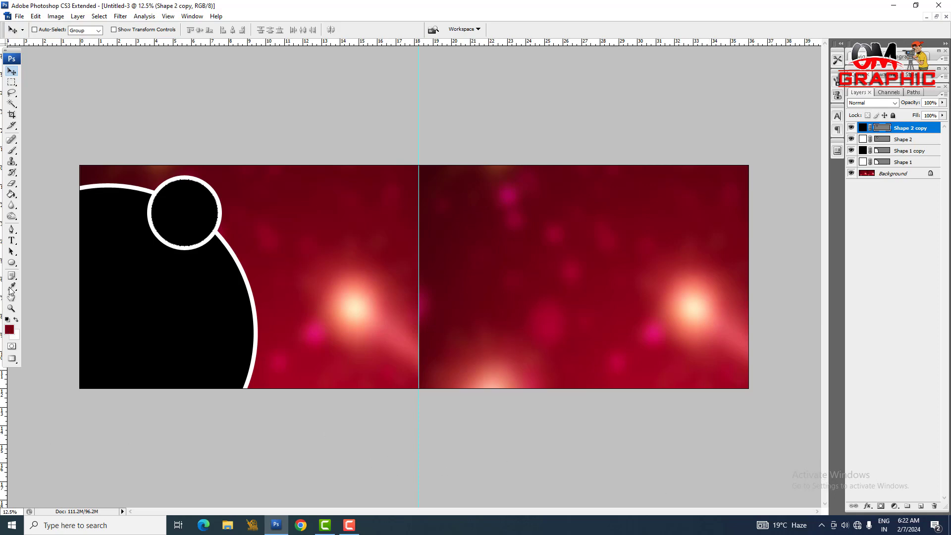
Step: Enlarge the Custom Shape picker and replace its current shapes with the complete All set
left_click_drag(11, 263, 58, 277)
left_click(160, 29)
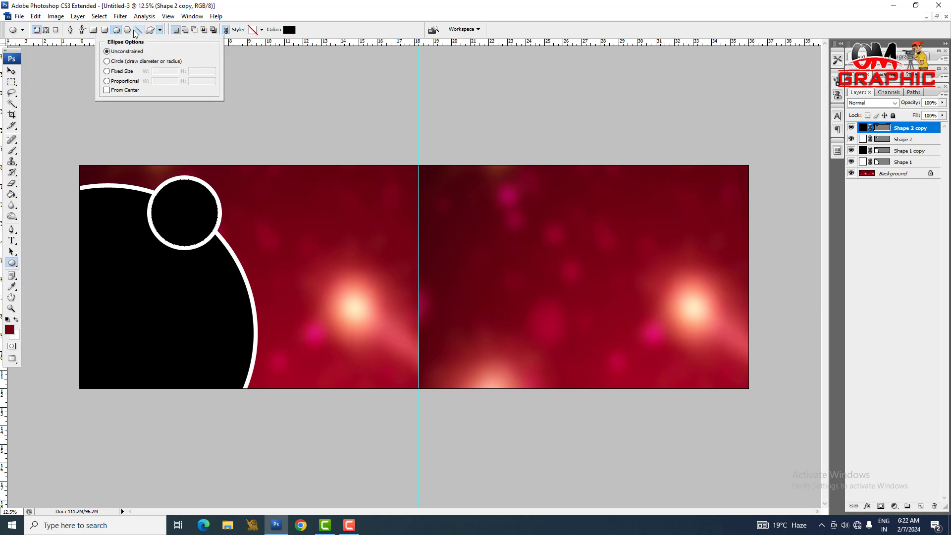
left_click(149, 30)
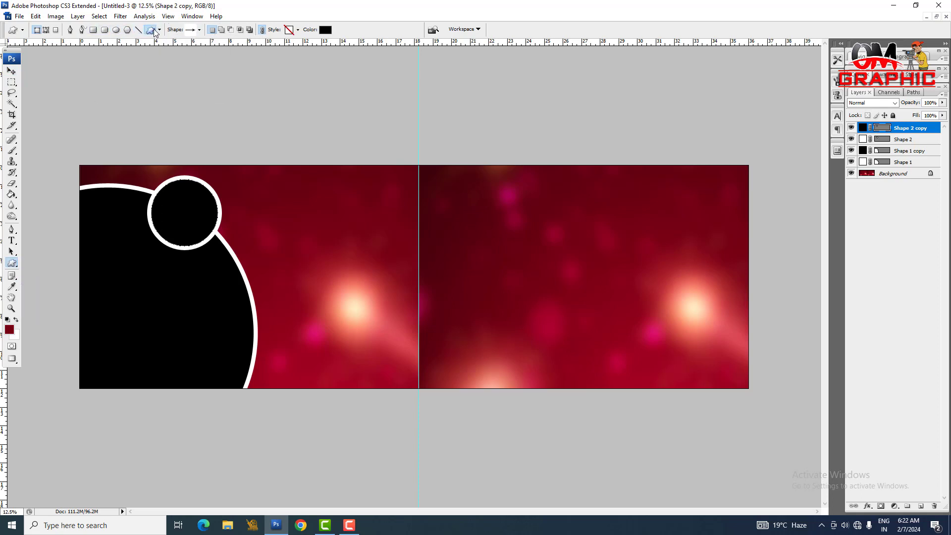
left_click(199, 30)
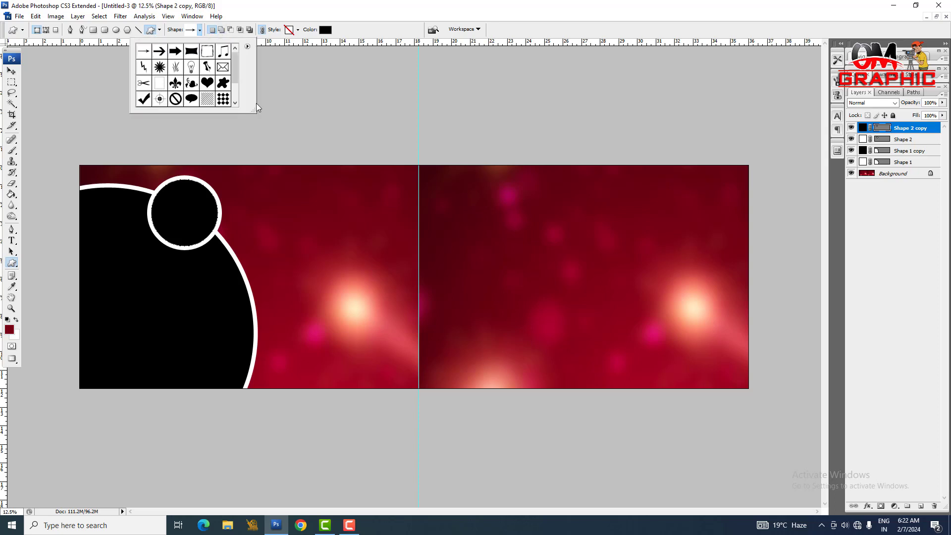
left_click_drag(254, 115, 443, 305)
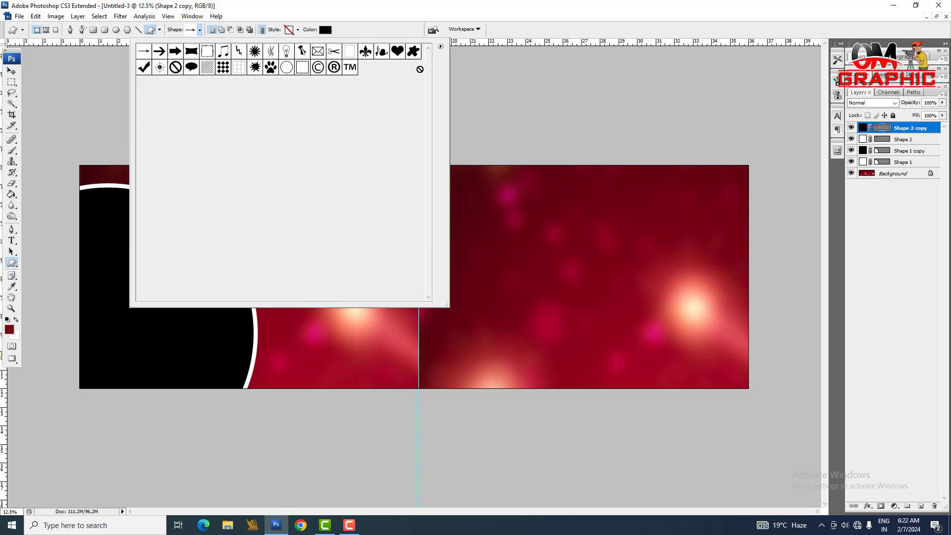
left_click(440, 47)
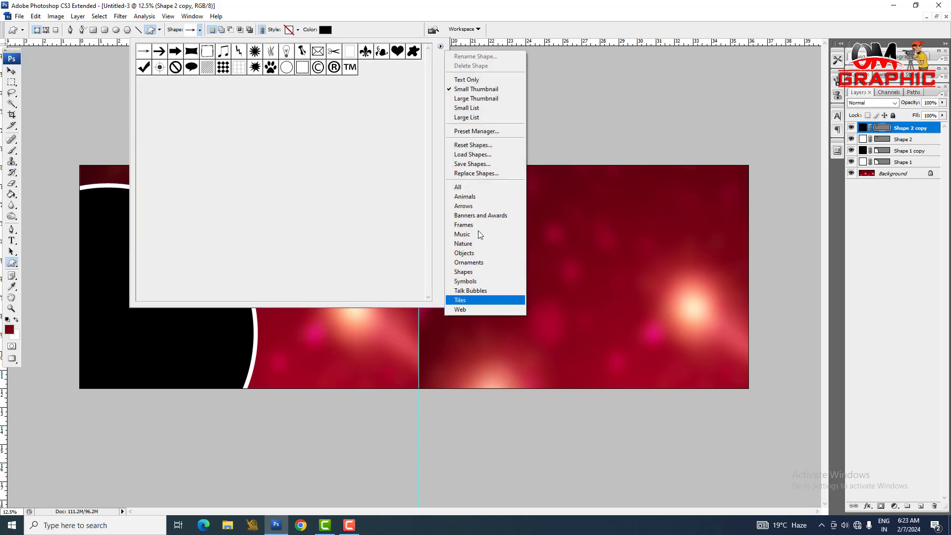
left_click(463, 186)
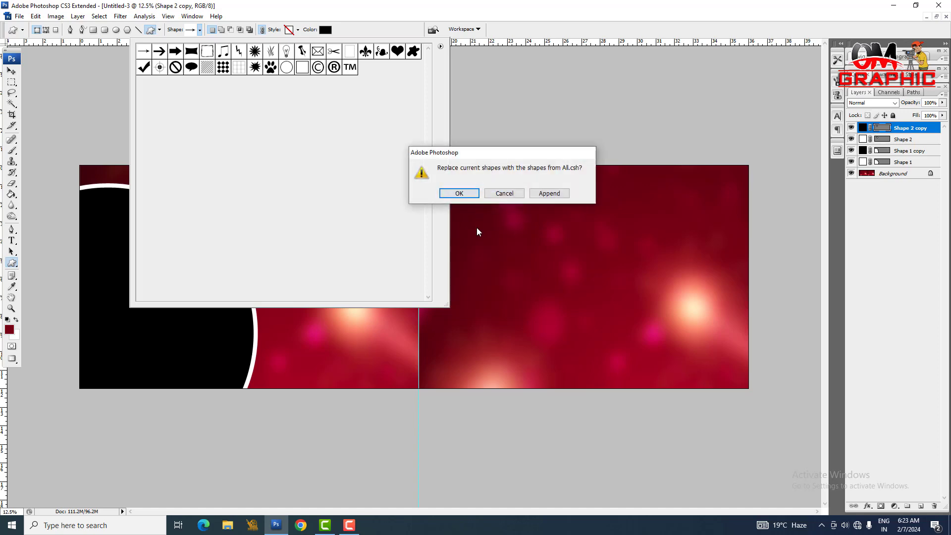
left_click(458, 193)
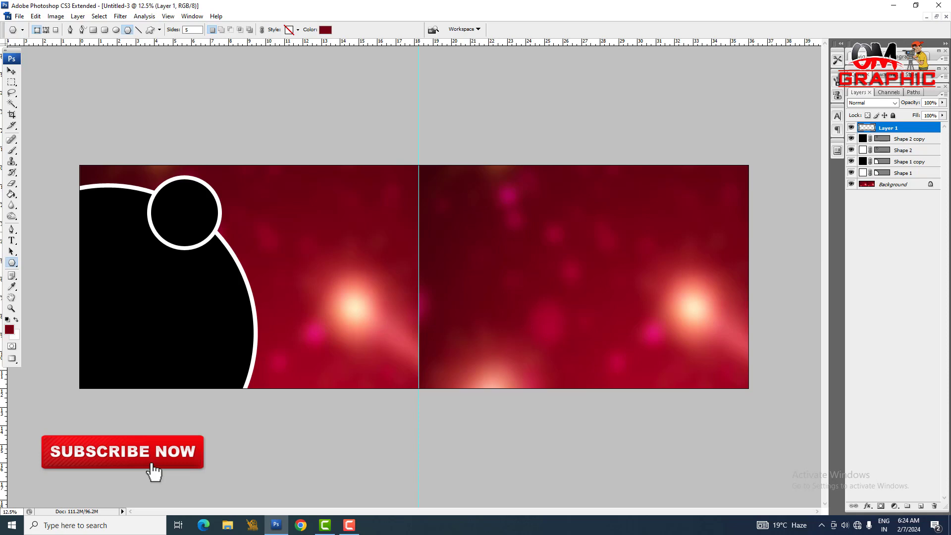
Step: Undo the last added layer and create a new empty layer above the small black circle's layer
key("ctrl+z")
key("ctrl+Return")
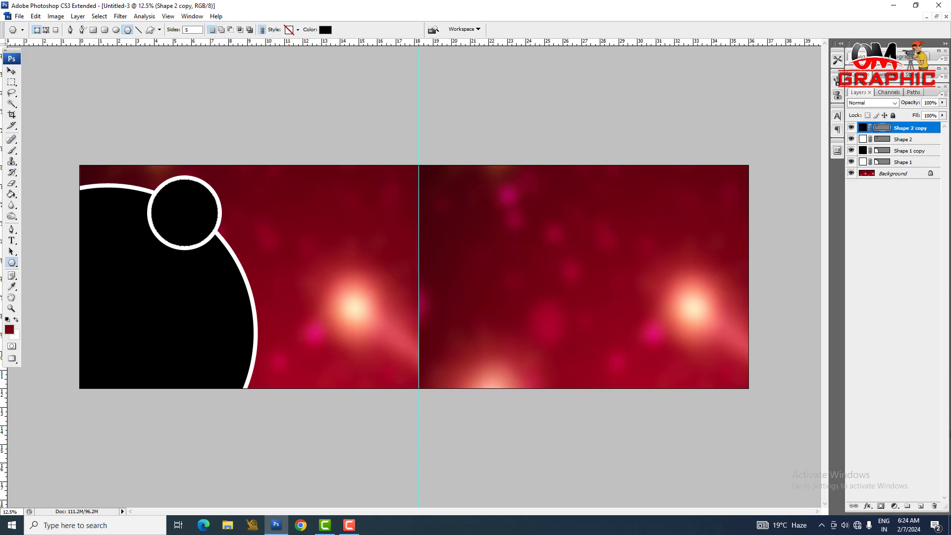
left_click(919, 506)
key("ctrl+d")
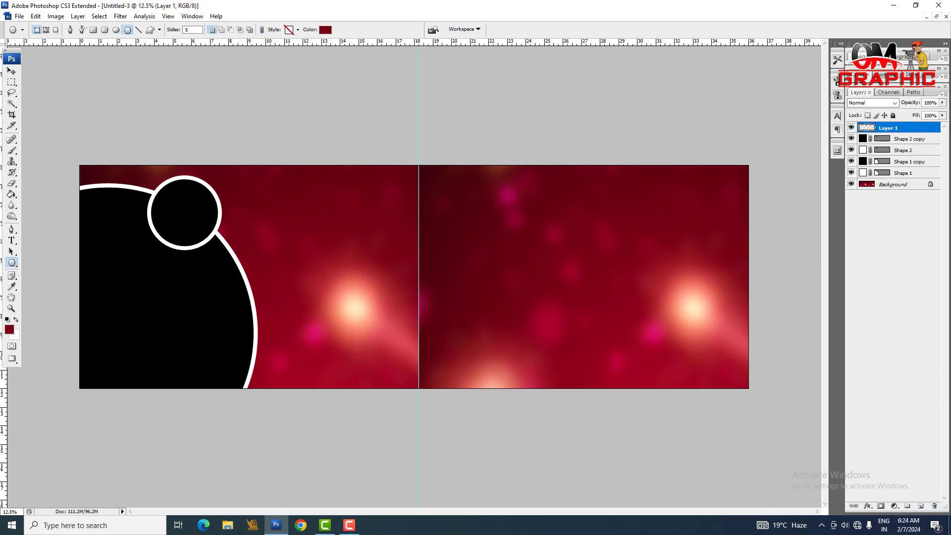
Step: Draw a five-sided polygon about 12 inches across and move it to the canvas's right end, overhanging the right and bottom edges
left_click(12, 262)
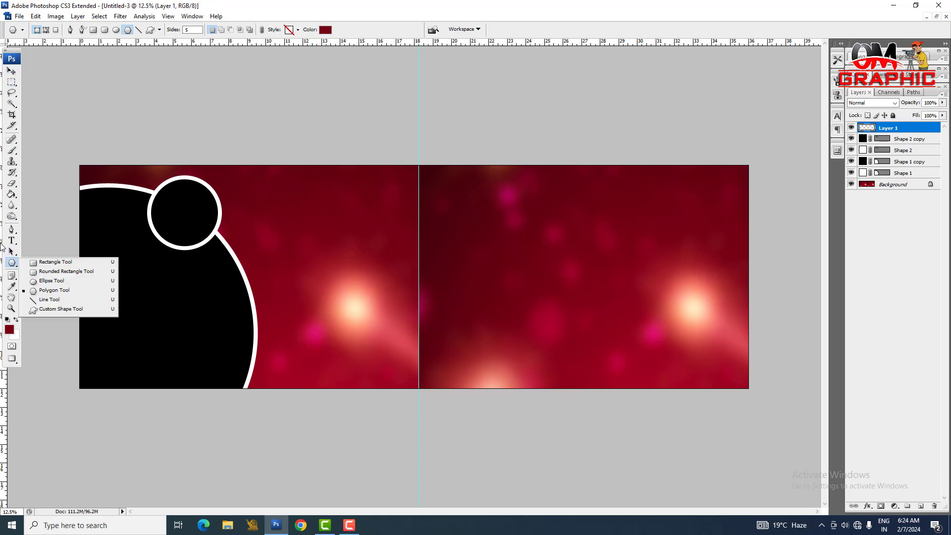
left_click(55, 290)
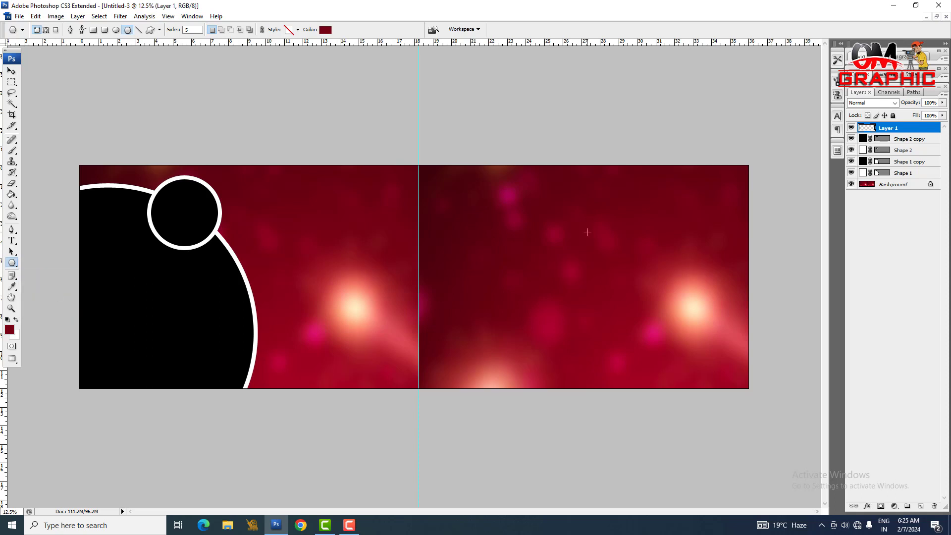
left_click_drag(549, 217, 516, 353)
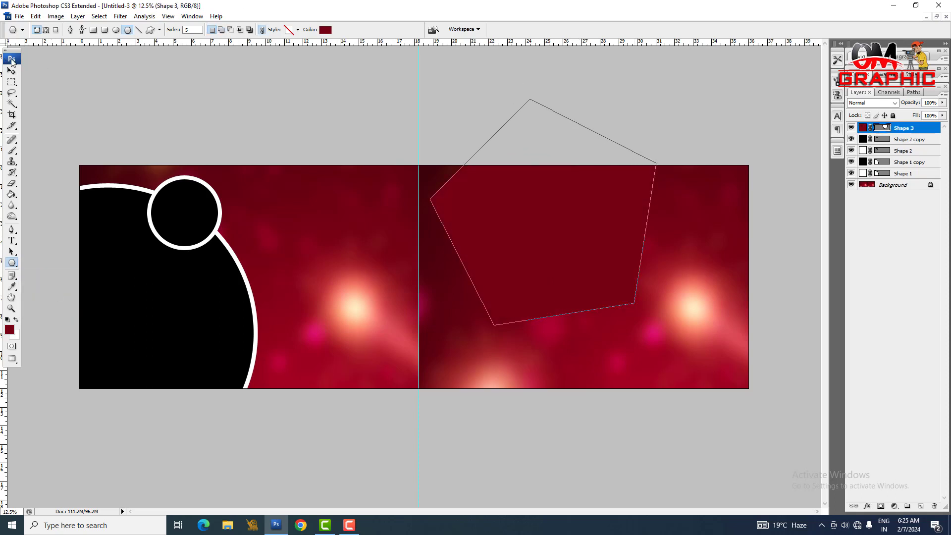
left_click(11, 72)
left_click_drag(519, 236, 638, 313)
Step: Set the pentagon's fill colour to black
double_click(862, 128)
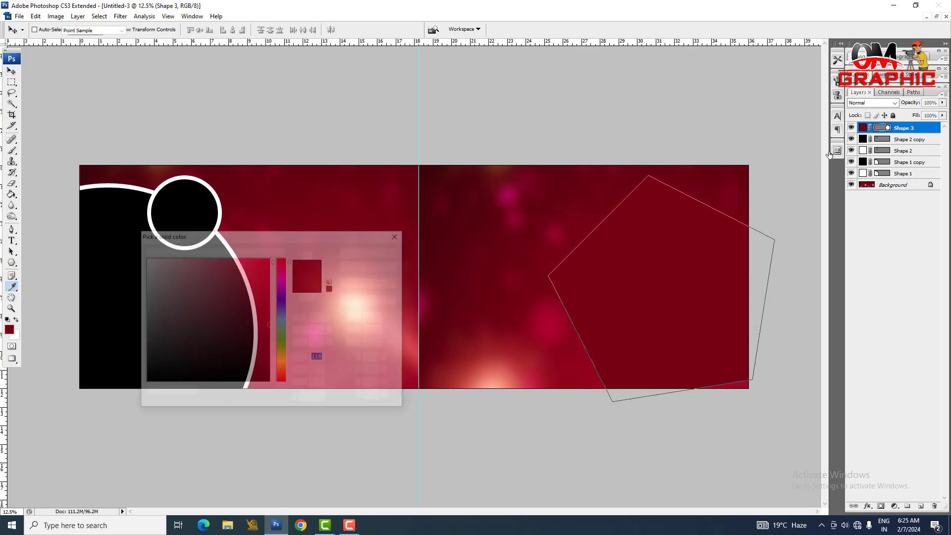
left_click_drag(174, 297, 184, 451)
key("Return")
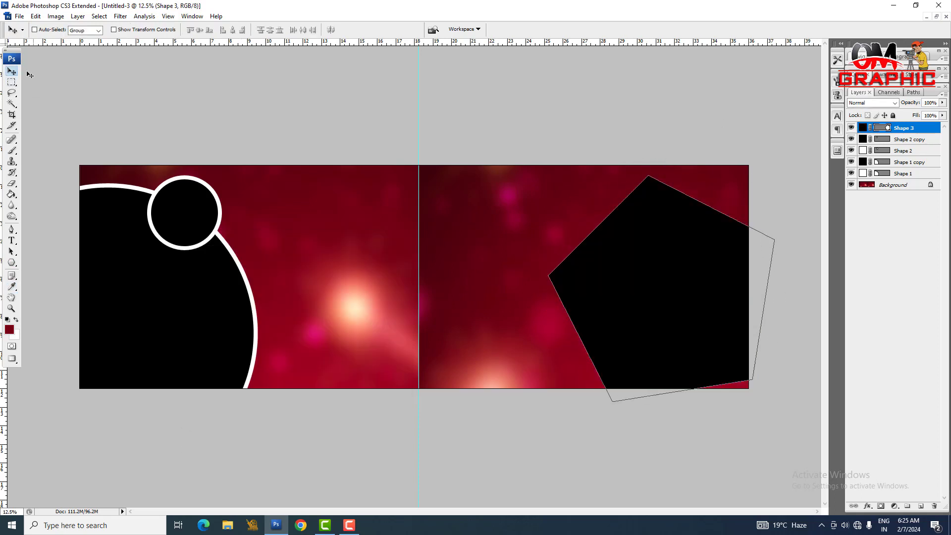
Step: Enlarge the black pentagon to about 18 inches across and shift it right so only its left-pointing corner section covers the canvas's right end
key("ctrl+t")
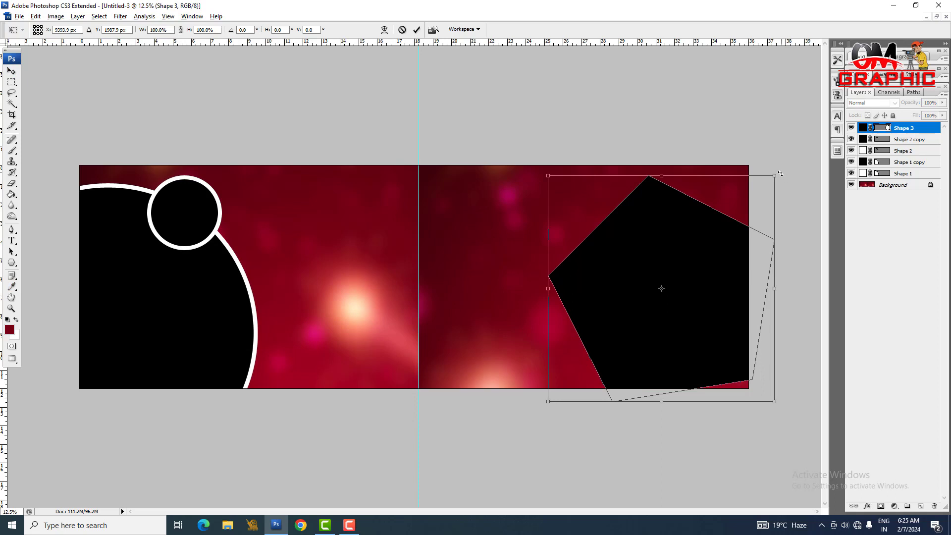
left_click_drag(775, 175, 832, 118)
left_click_drag(653, 270, 723, 274)
key("Return")
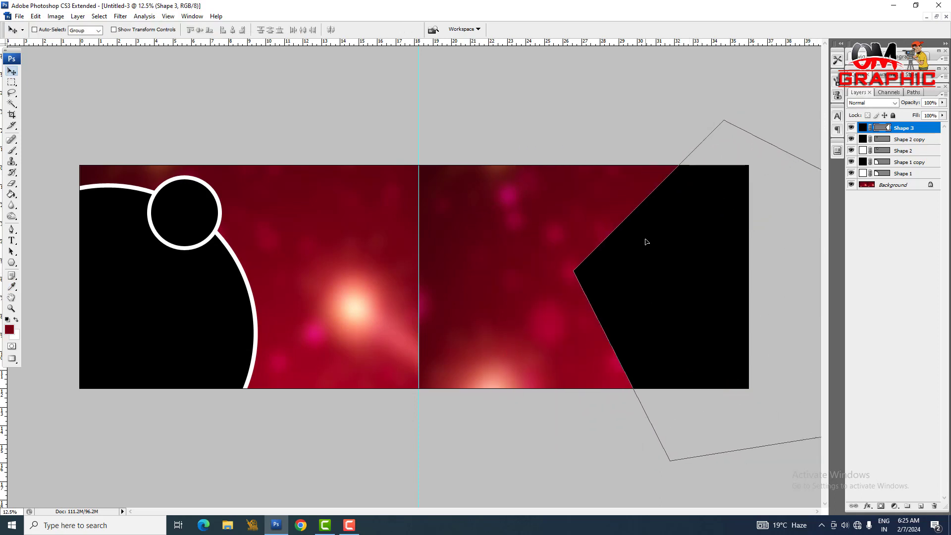
left_click_drag(697, 292, 693, 292)
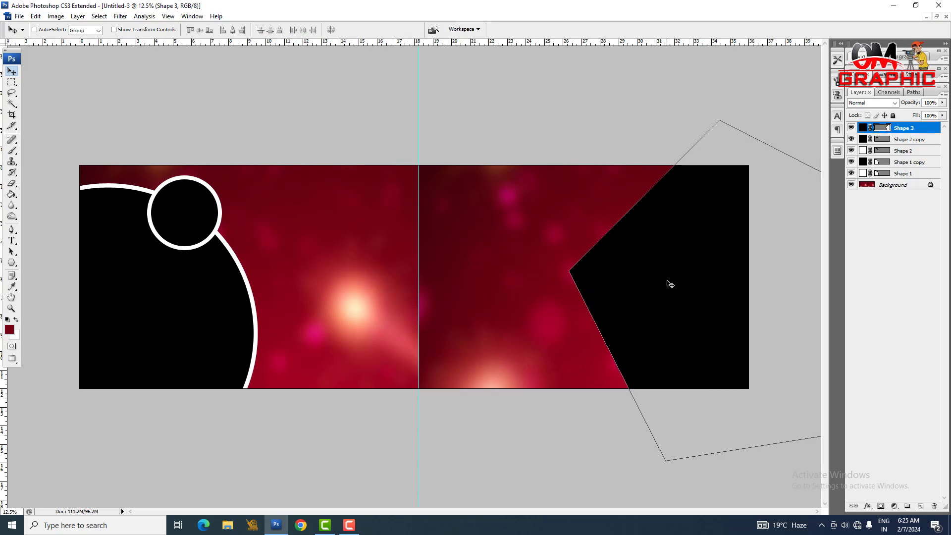
Step: Give the black pentagon a white rim by duplicating it, shrinking the copy slightly about its centre and filling the original white
key("ctrl+j")
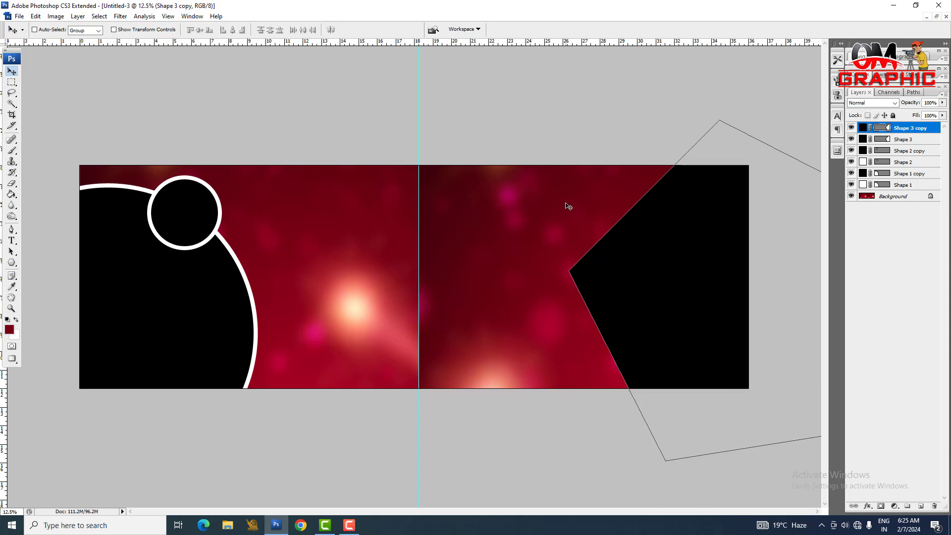
key("ctrl+t")
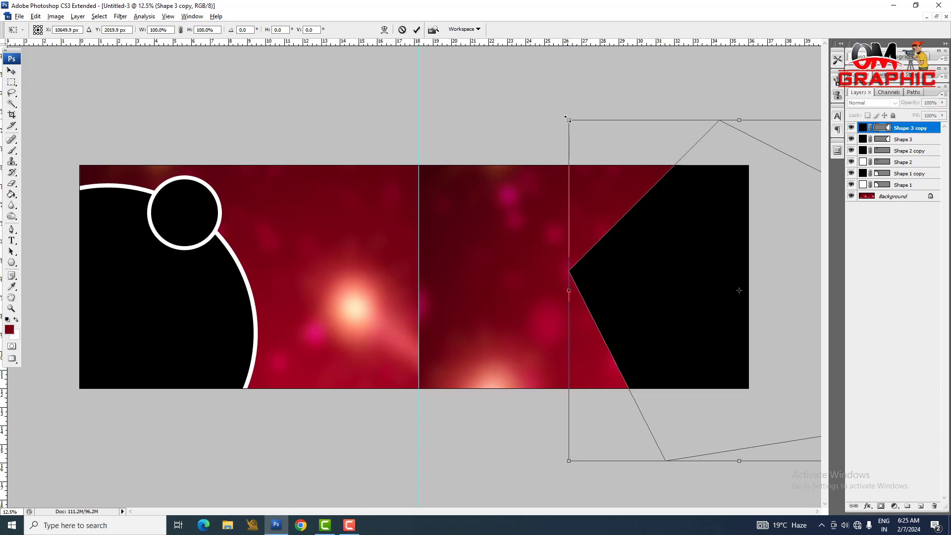
left_click_drag(567, 118, 573, 128)
key("Return")
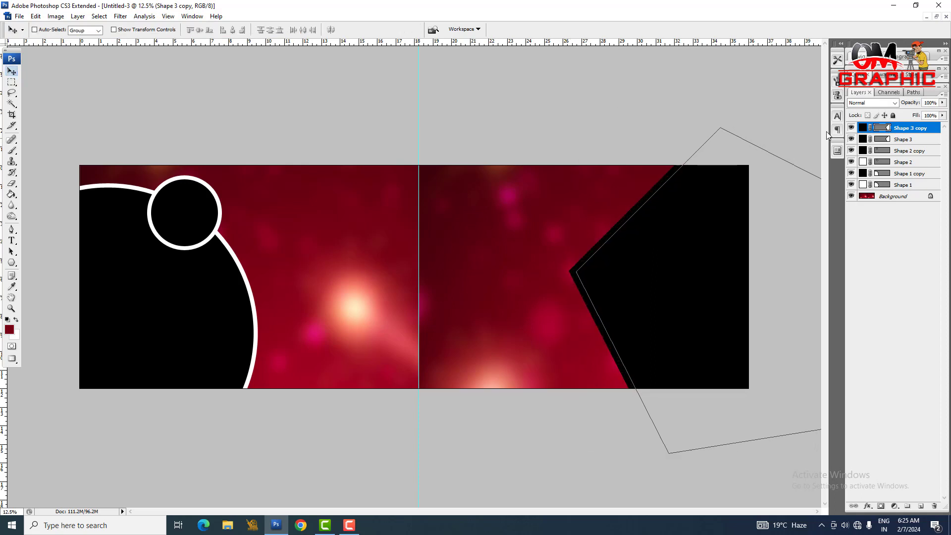
double_click(863, 139)
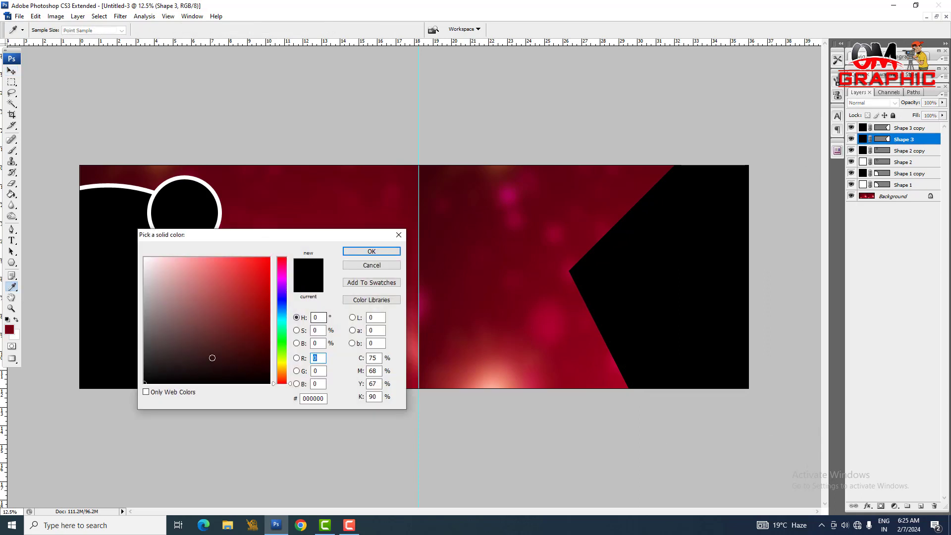
left_click_drag(212, 357, 53, 162)
key("Return")
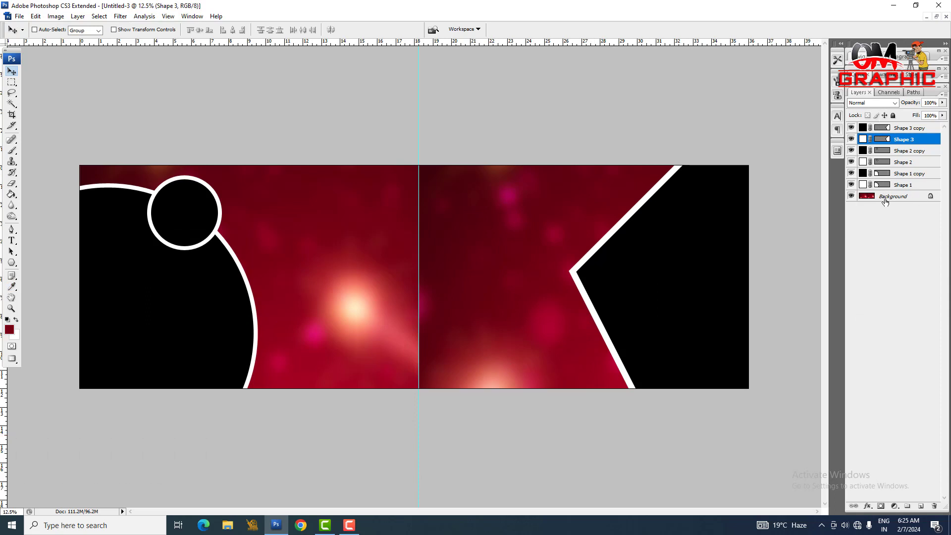
Step: Add new layers above the pentagon copy and draw a square about 2 inches across between the centre guide and the pentagon
left_click(910, 129)
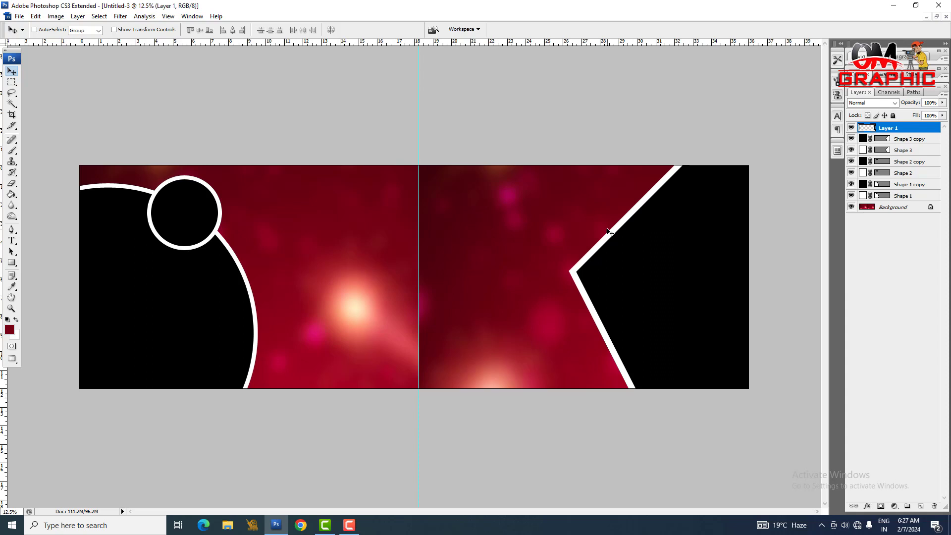
left_click(921, 506)
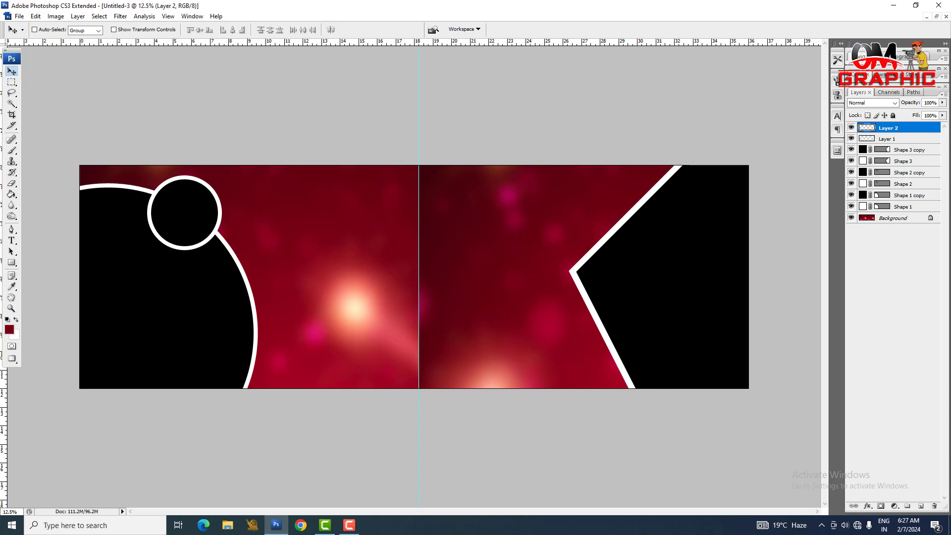
left_click(11, 262)
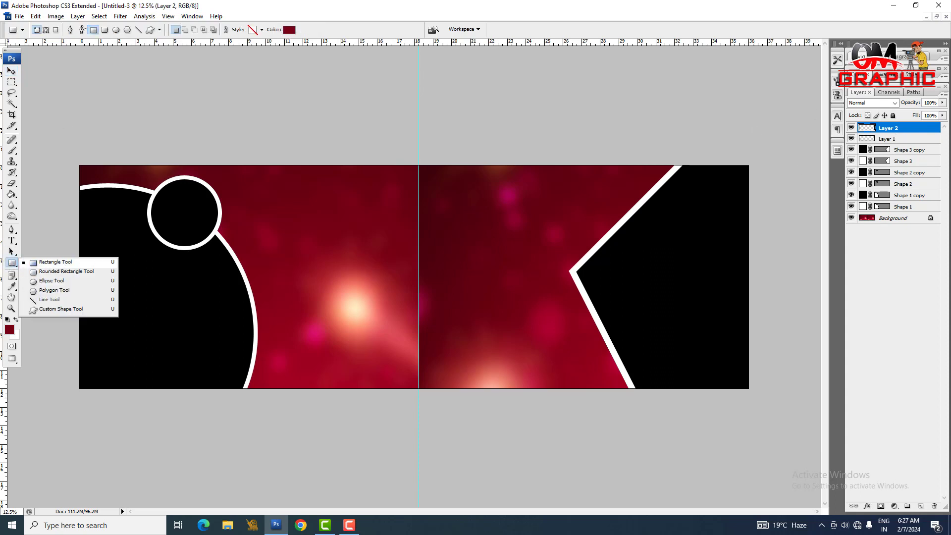
left_click(56, 262)
left_click_drag(469, 253, 507, 291)
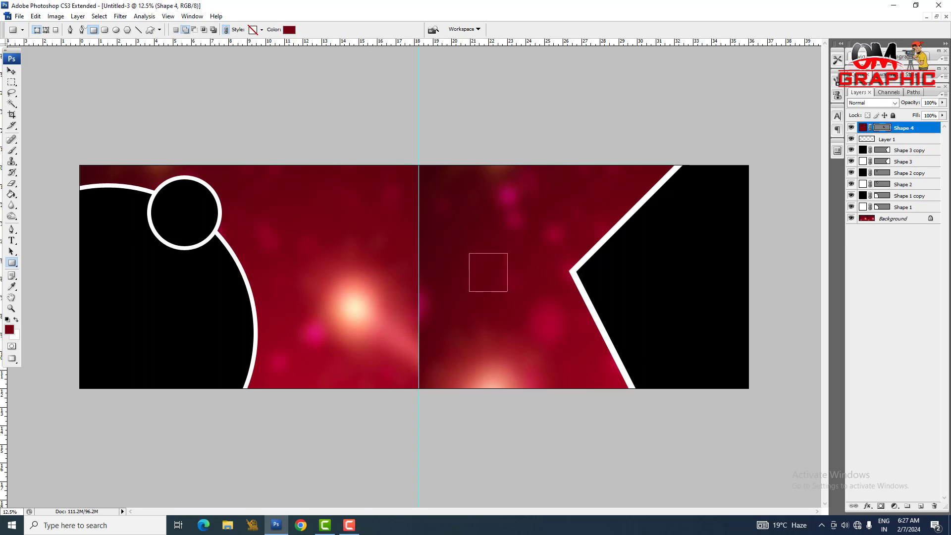
Step: Set the small square's fill colour to black
double_click(866, 127)
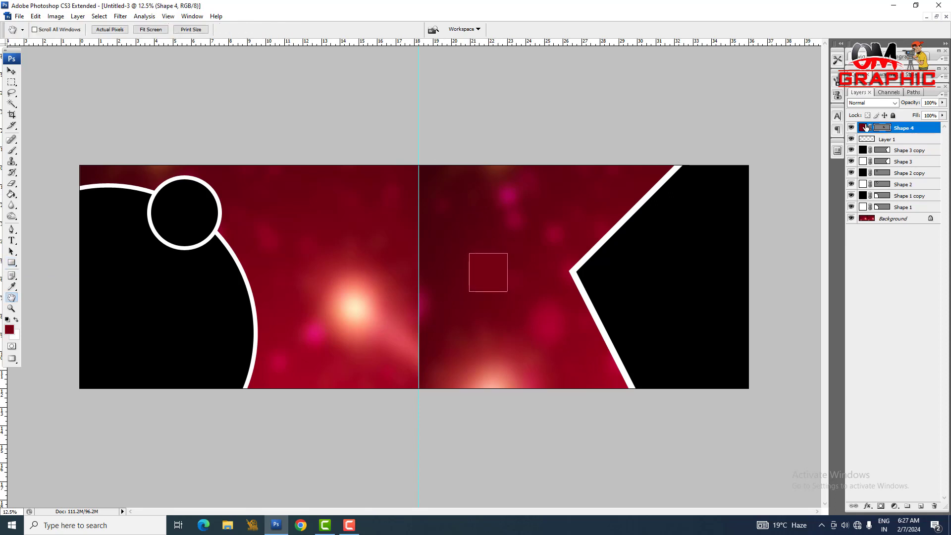
left_click(849, 212)
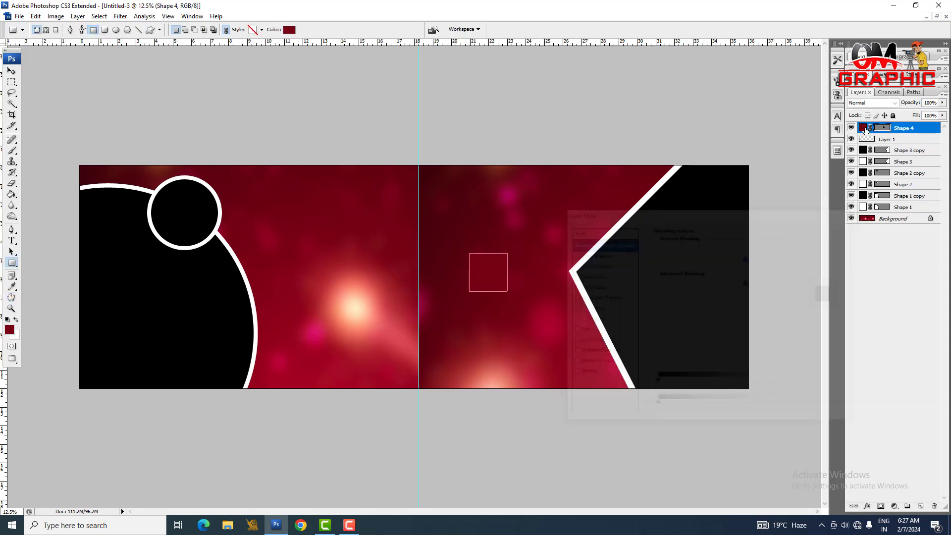
double_click(862, 128)
left_click_drag(237, 396, 224, 414)
key("Return")
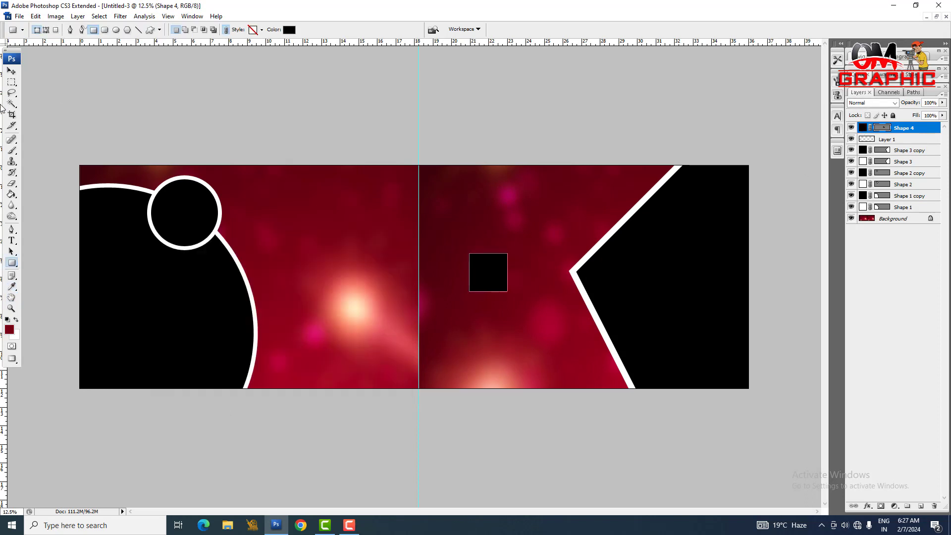
Step: Move the black square beside the pentagon's lower slanted edge, just below its tip, and rotate it parallel to that edge
left_click(11, 71)
left_click_drag(494, 278, 576, 332)
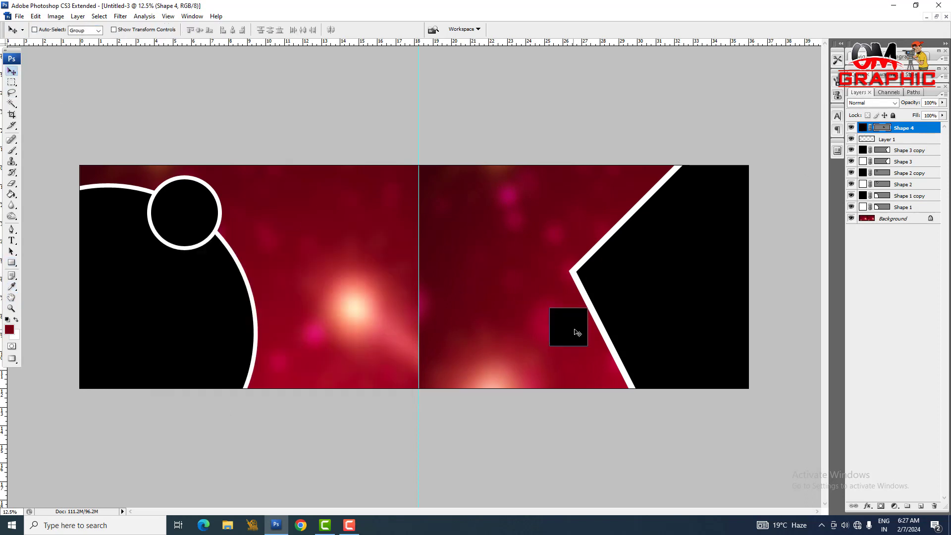
key("ctrl+t")
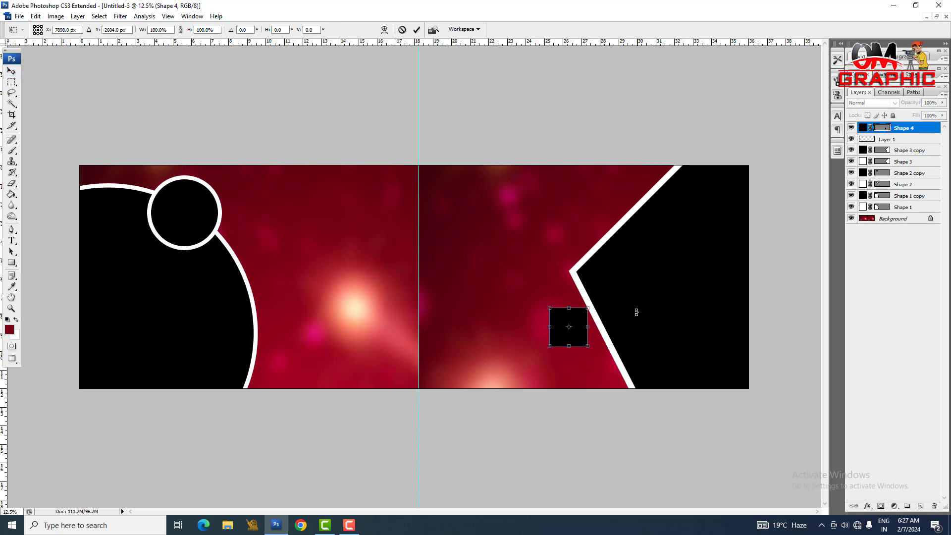
mouse_move(636, 312)
left_mouse_down()
mouse_move(637, 286)
mouse_move(638, 296)
mouse_move(619, 287)
mouse_move(621, 302)
left_mouse_up()
key("Return")
key("ctrl+t")
key("Return")
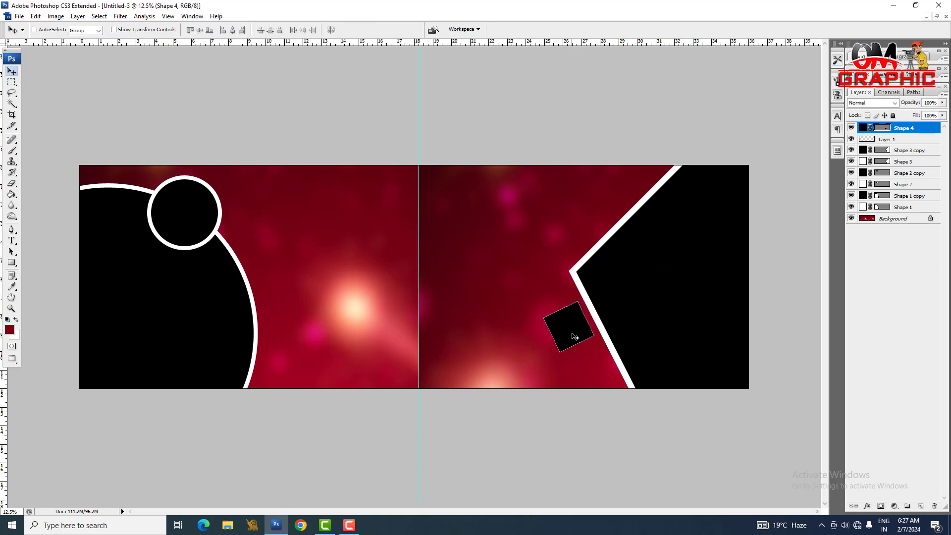
left_click_drag(573, 333, 572, 335)
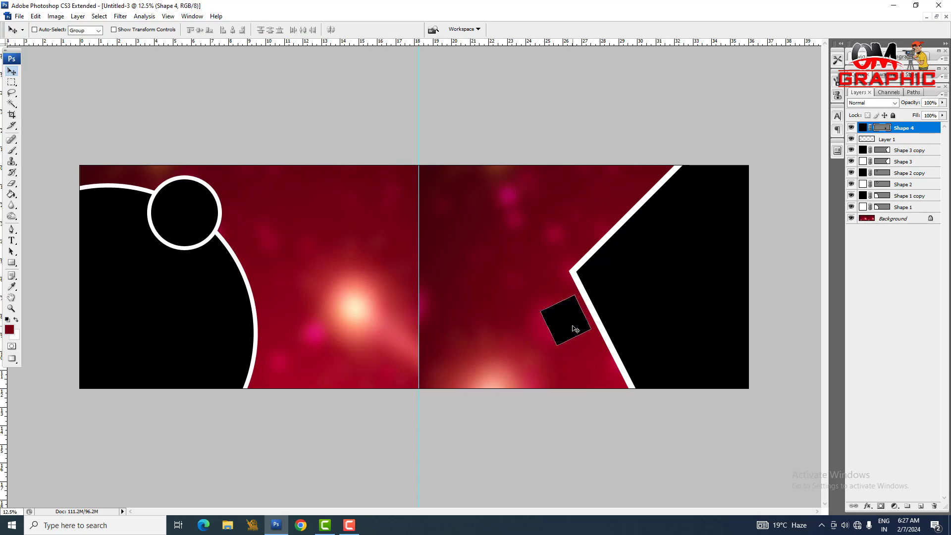
Step: Give the tilted square a white rim by duplicating it, scaling the copy to 92.2% about its centre and filling the original white
key("ctrl+j")
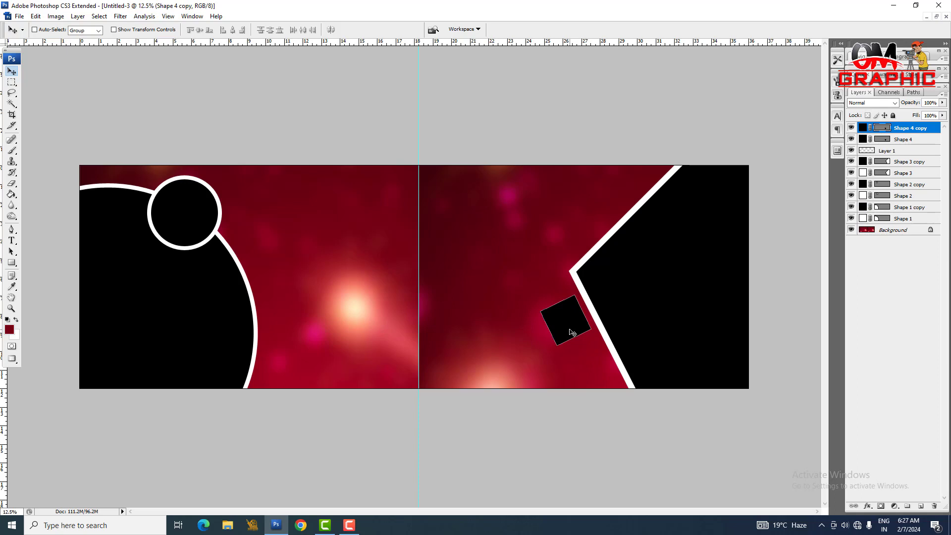
key("ctrl+t")
left_click_drag(595, 293, 591, 298)
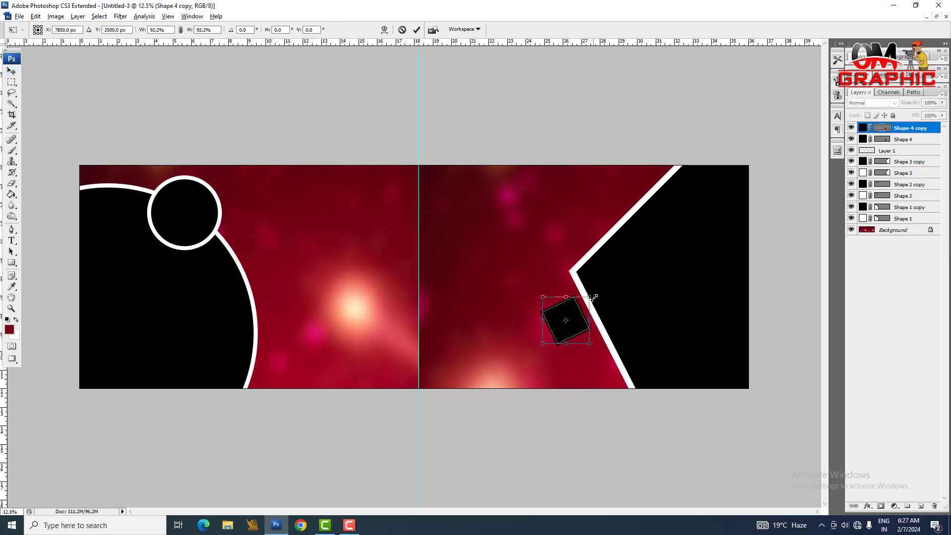
key("Return")
double_click(864, 142)
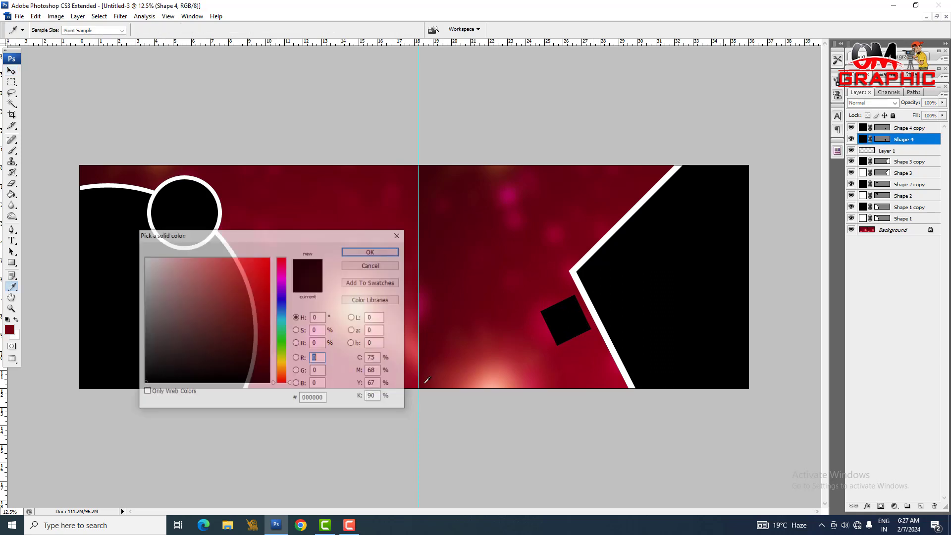
left_click_drag(148, 315, 57, 123)
key("Return")
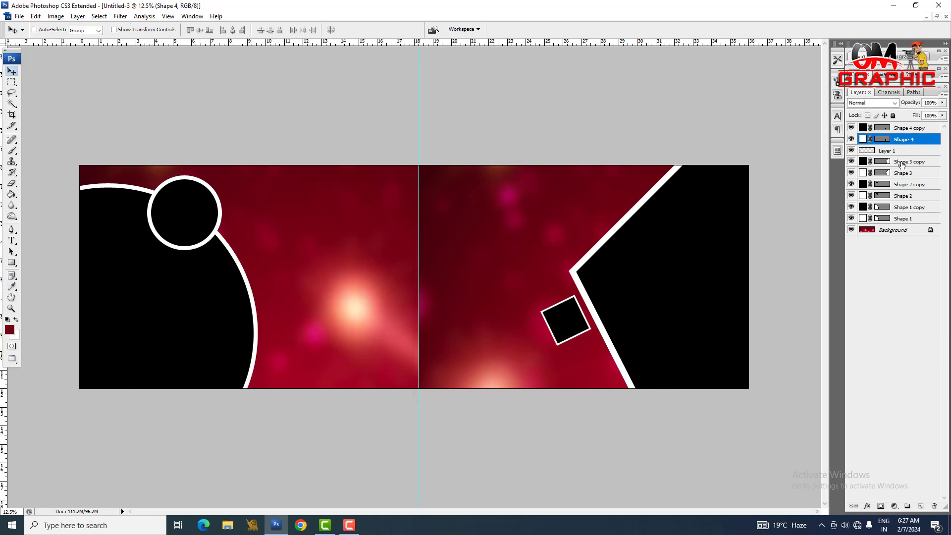
Step: Duplicate both layers of the white-rimmed square and place the copy just below it along the pentagon's slanted edge
left_click(919, 129)
left_click(916, 138)
left_click(916, 129, "shift")
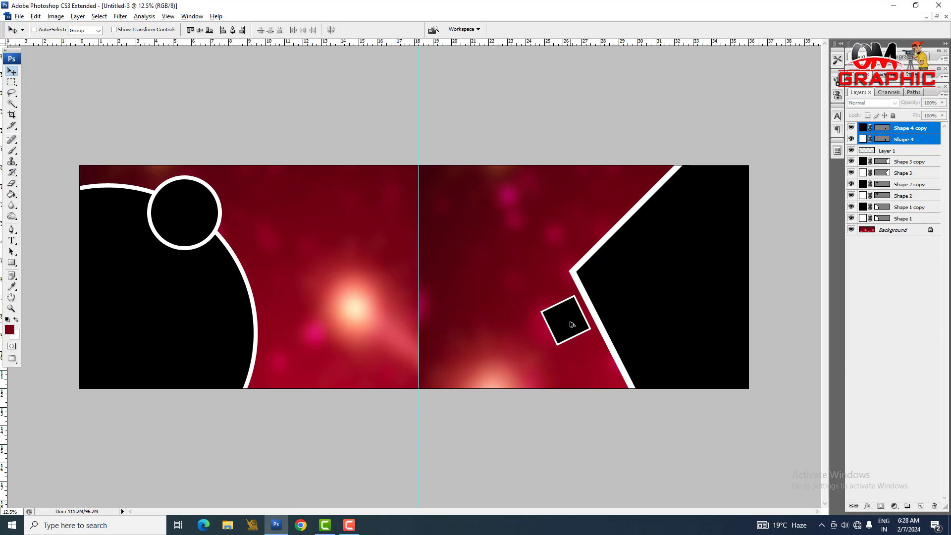
left_click_drag(573, 330, 588, 355)
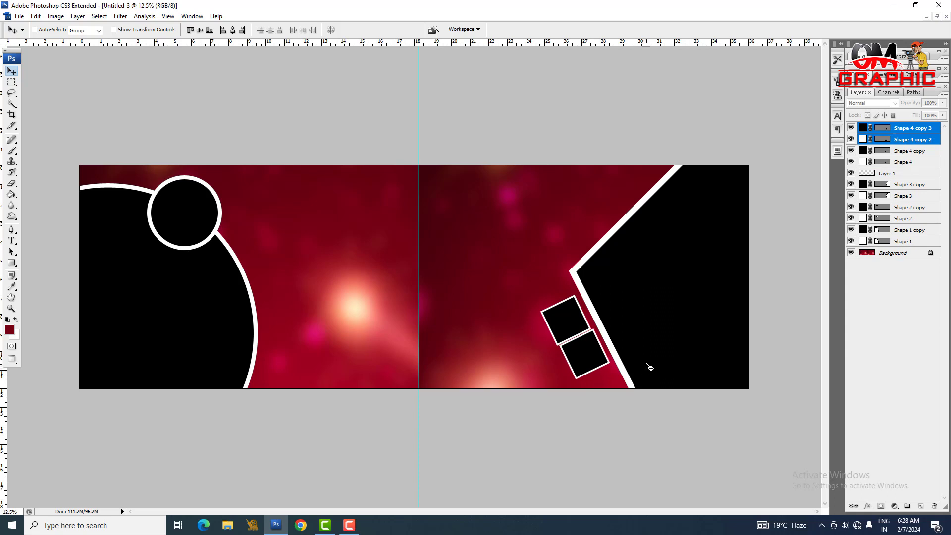
Step: Nudge the duplicated square down and right to leave a small gap and align it with the first square
key("Down")
key("Down")
key("Down")
key("Down")
key("Down")
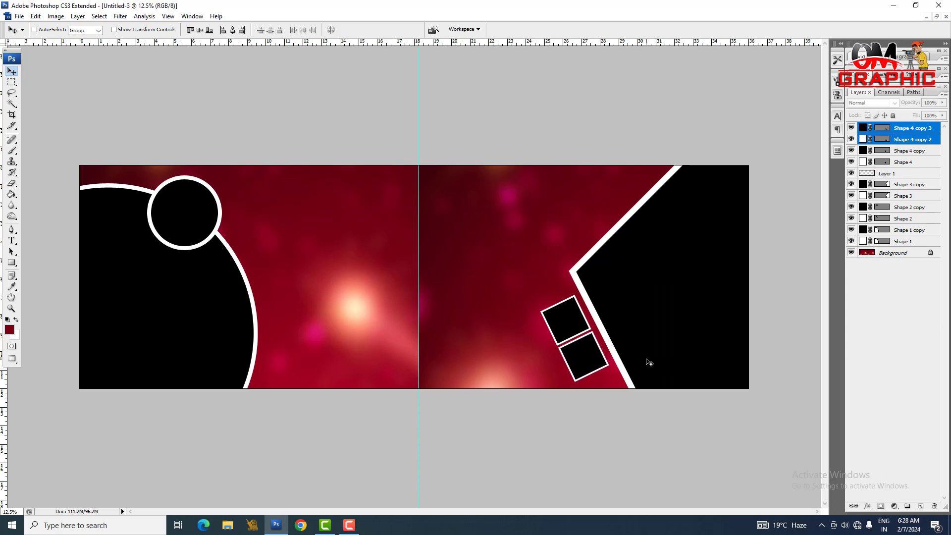
key("Down")
key("Right")
key("Down")
key("Right")
key("Right")
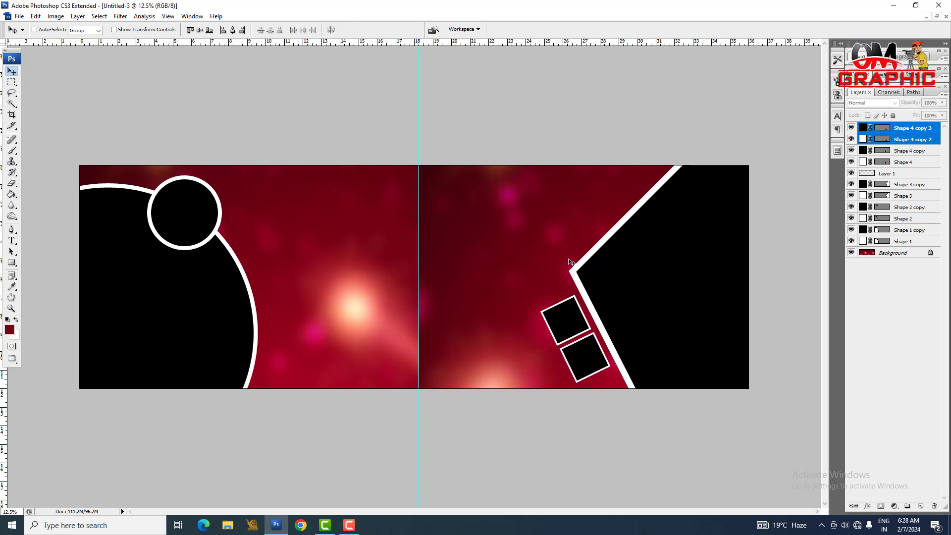
Step: Save the spread to the desktop as Dm01 in Photoshop PSD format with layers
key("ctrl+s")
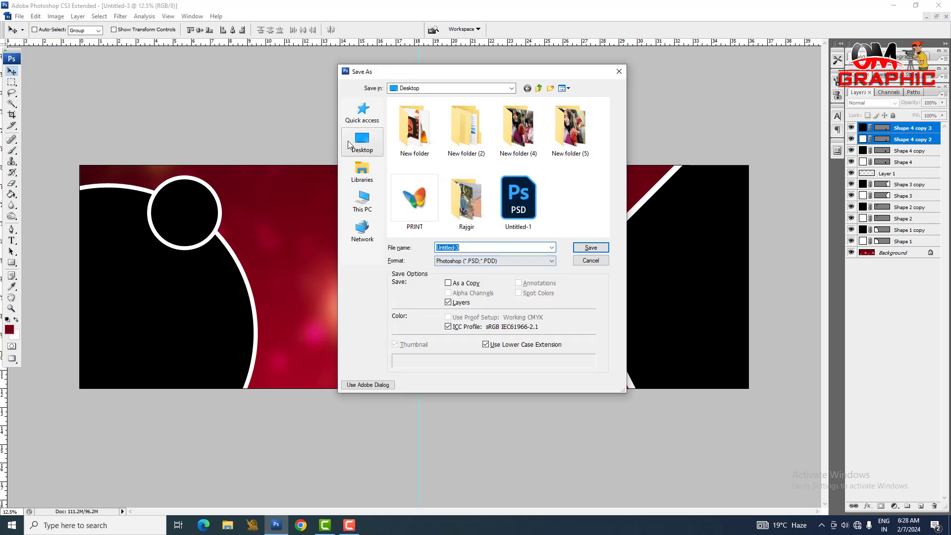
left_click(496, 249)
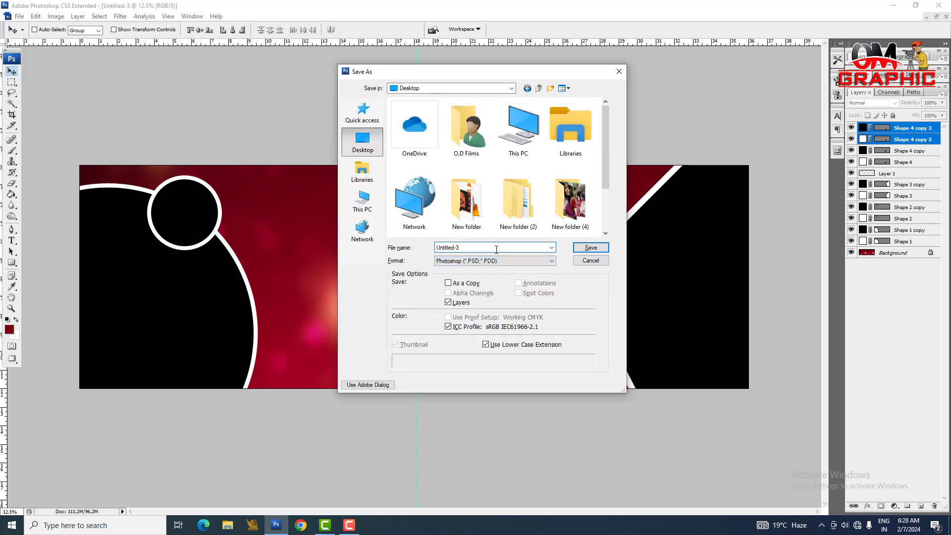
double_click(450, 249)
key("BackSpace")
type("Dm01")
key("Return")
key("Return")
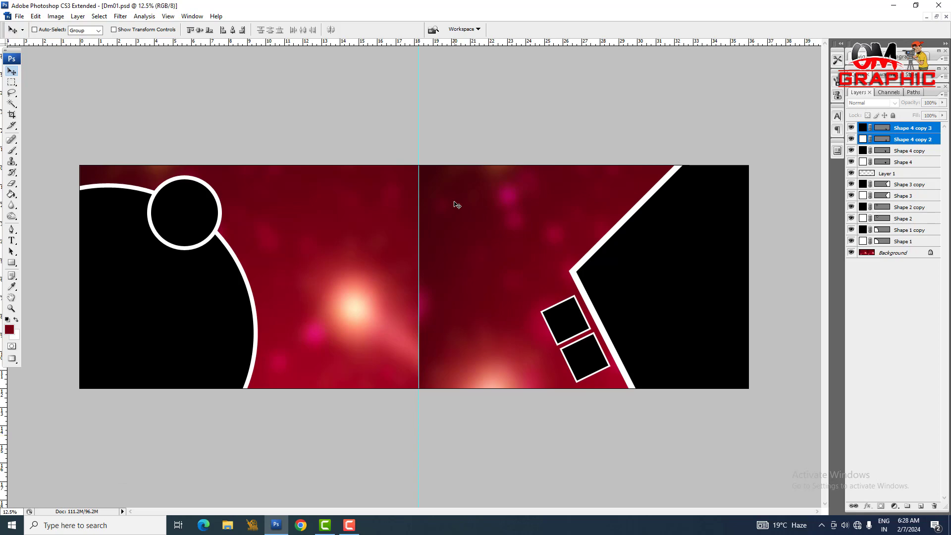
Step: Switch to File Explorer and open the Cut folder in the client's folder under Om Lab on Local Disk (F:)
left_click(227, 524)
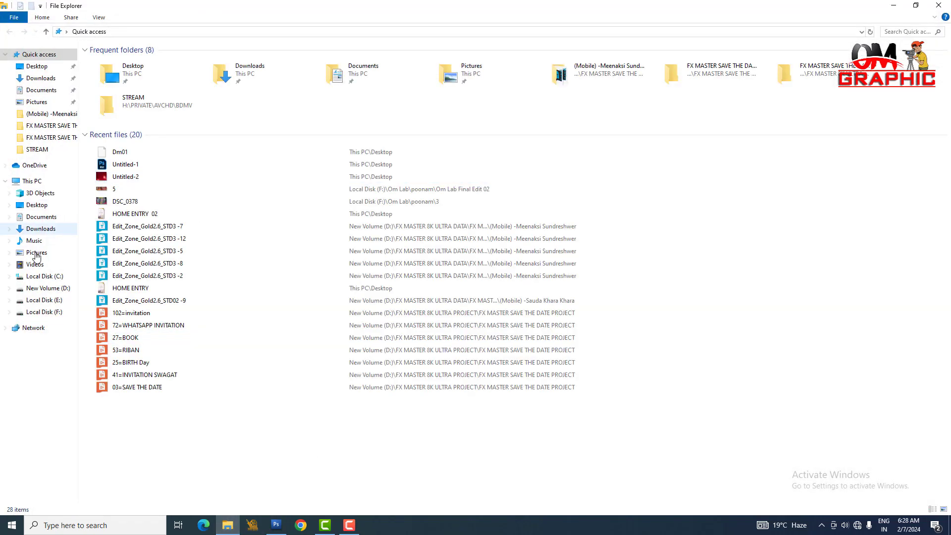
left_click(44, 311)
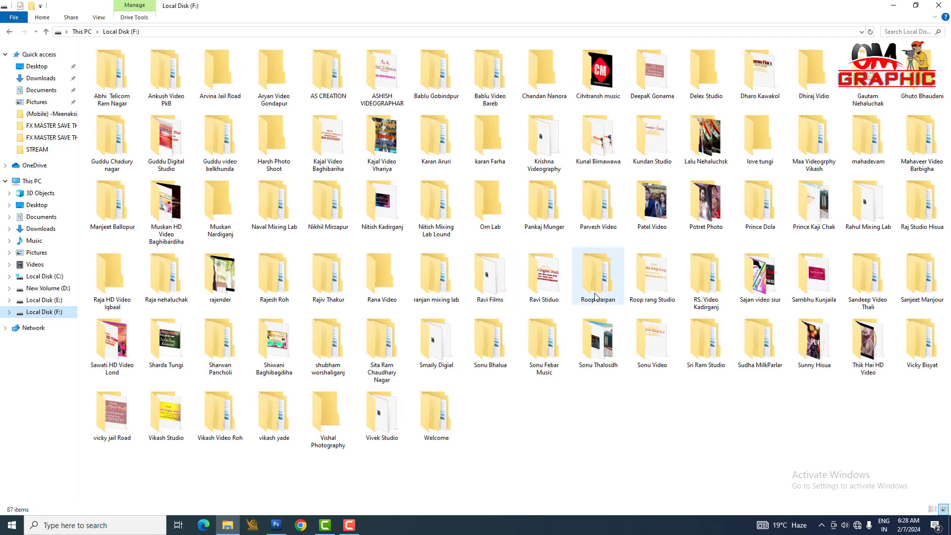
double_click(482, 207)
double_click(651, 72)
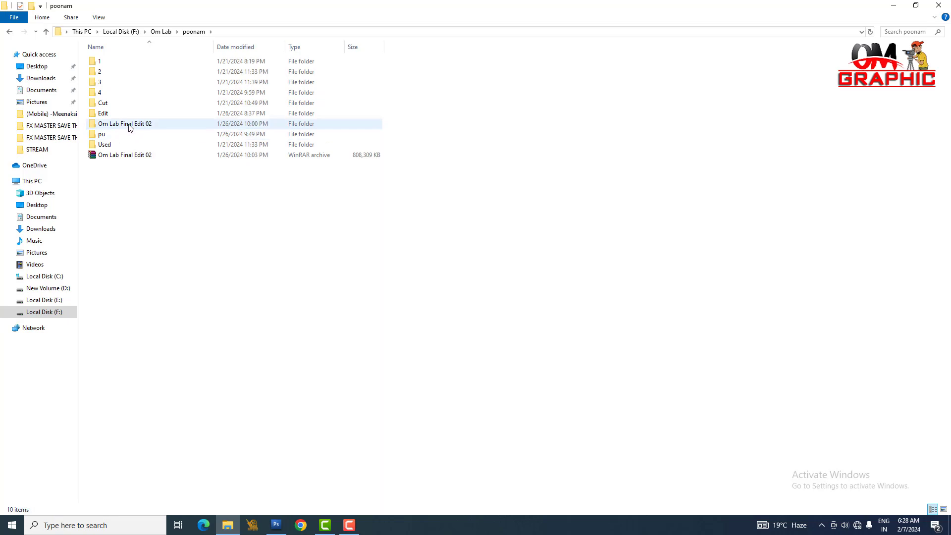
left_click(113, 106)
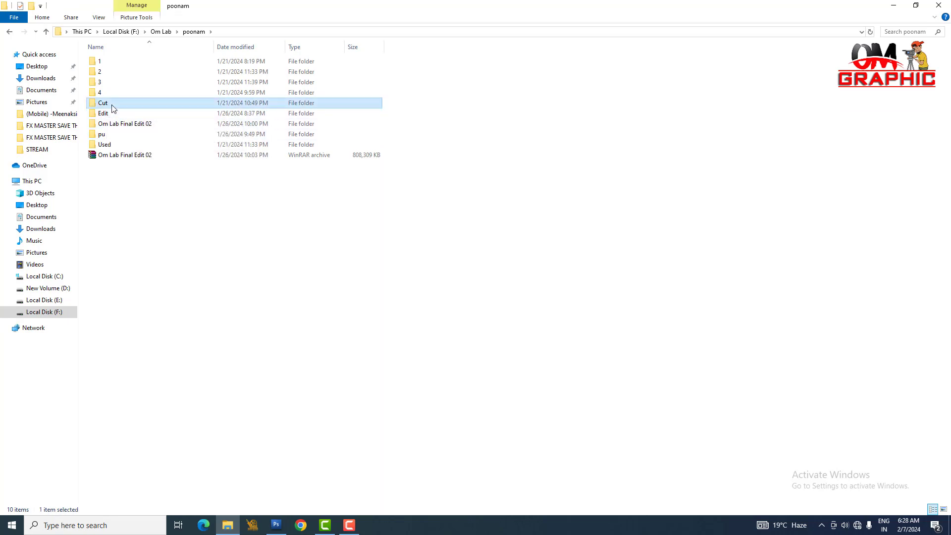
double_click(113, 105)
Step: Shrink the folder window, place it beside the canvas and open cut-out couple photo 3 in Photoshop
double_click(409, 4)
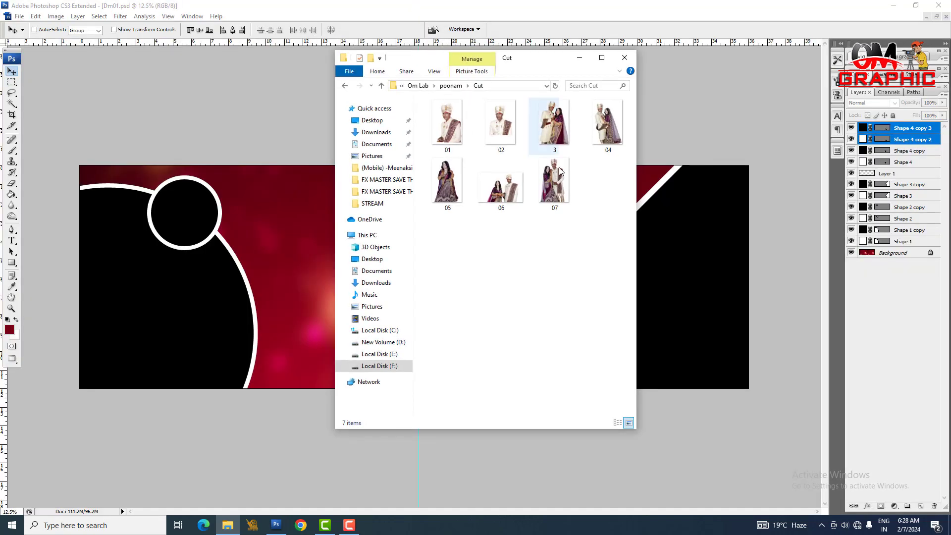
left_click_drag(537, 59, 196, 122)
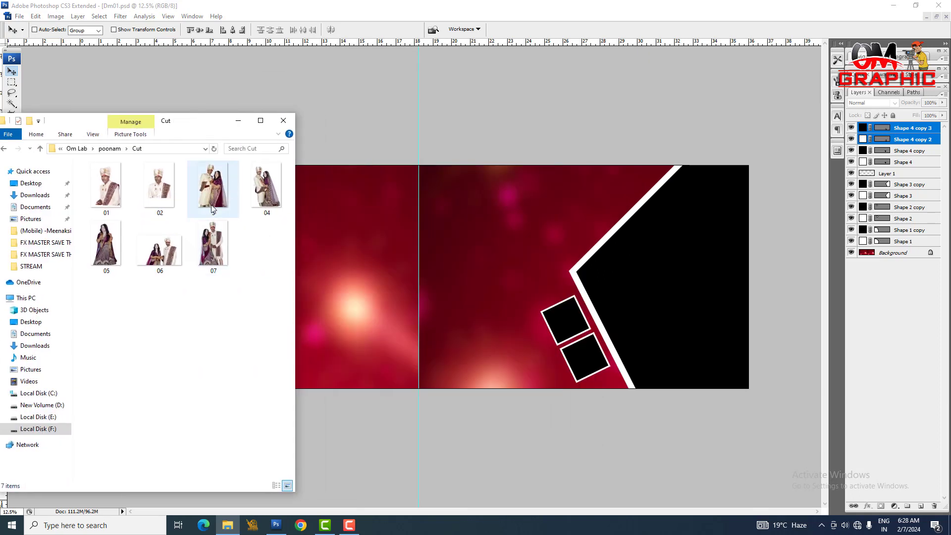
left_click_drag(223, 186, 392, 279)
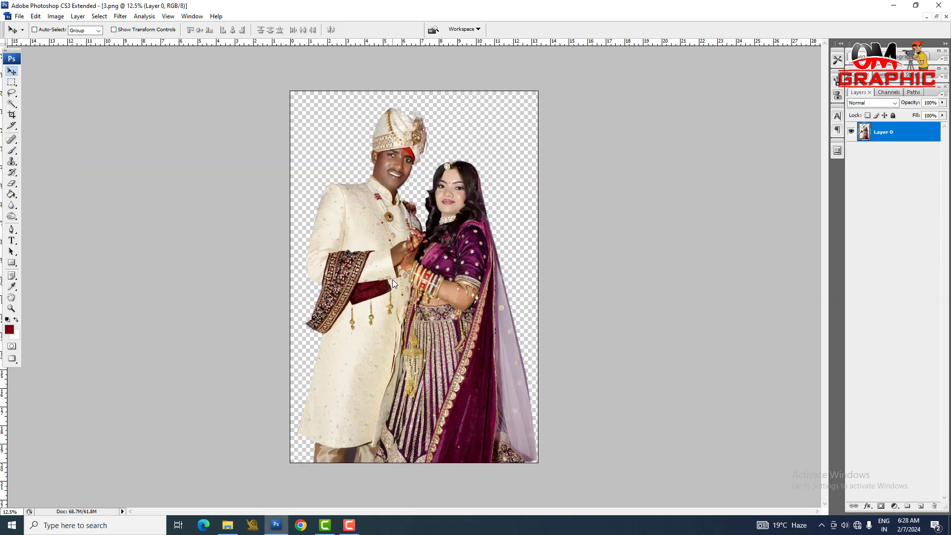
Step: Copy the entire couple cut-out and paste it into the Dm01 spread, placing it over the left page
key("ctrl+a")
key("ctrl+Tab")
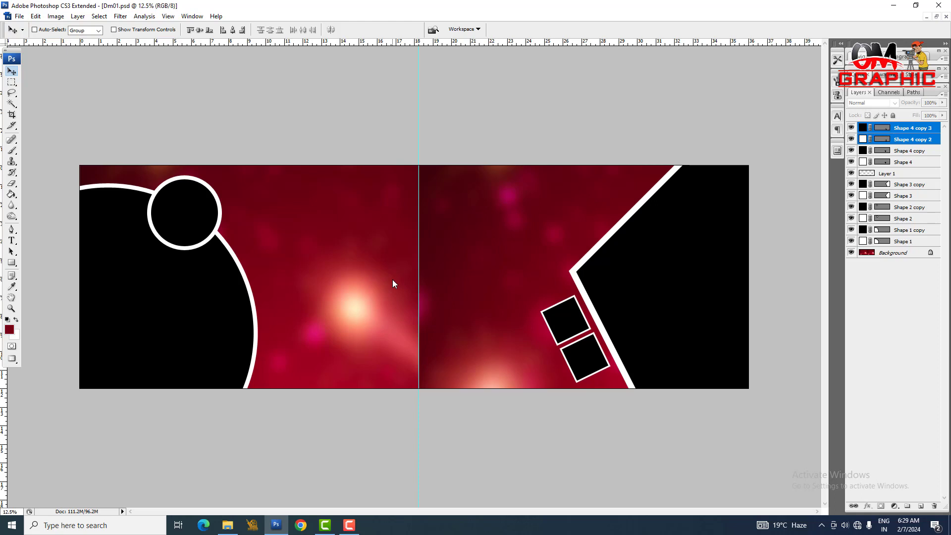
key("ctrl+v")
left_click_drag(434, 287, 362, 237)
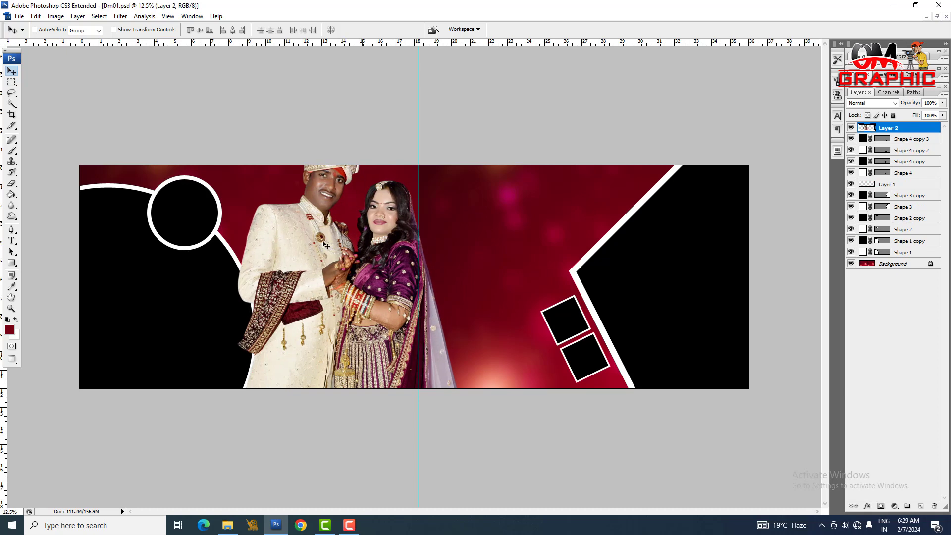
Step: Scale the couple cut-out to about 68% and place it between the large circle and the centre guide
key("ctrl+t")
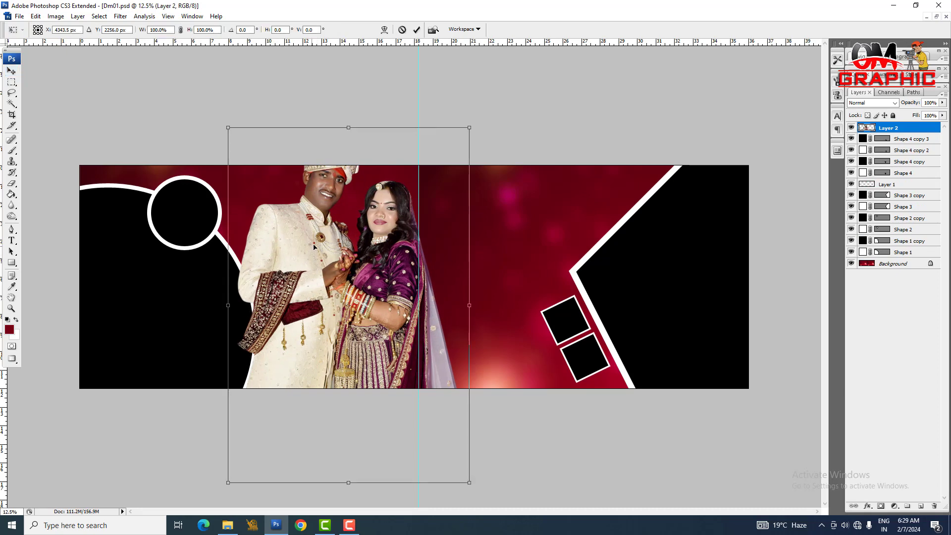
left_click_drag(471, 125, 447, 192)
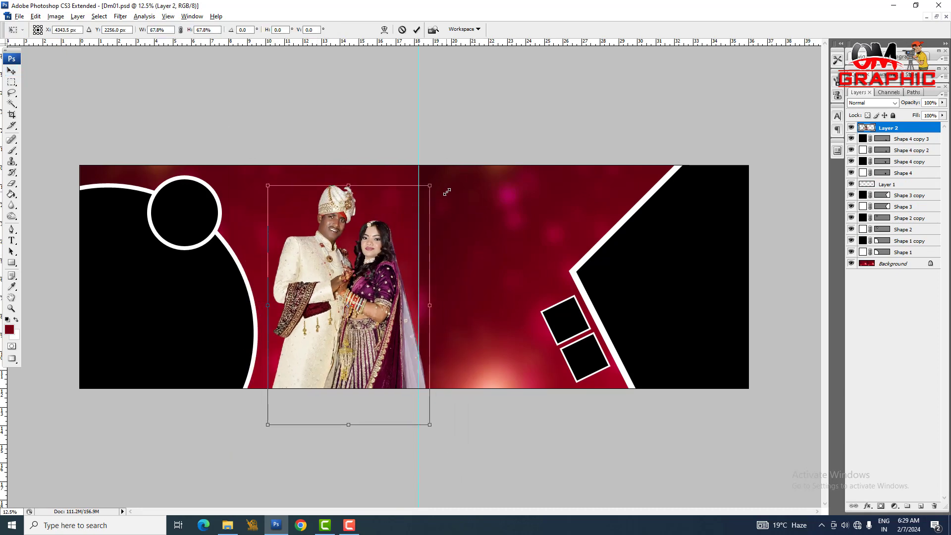
key("Return")
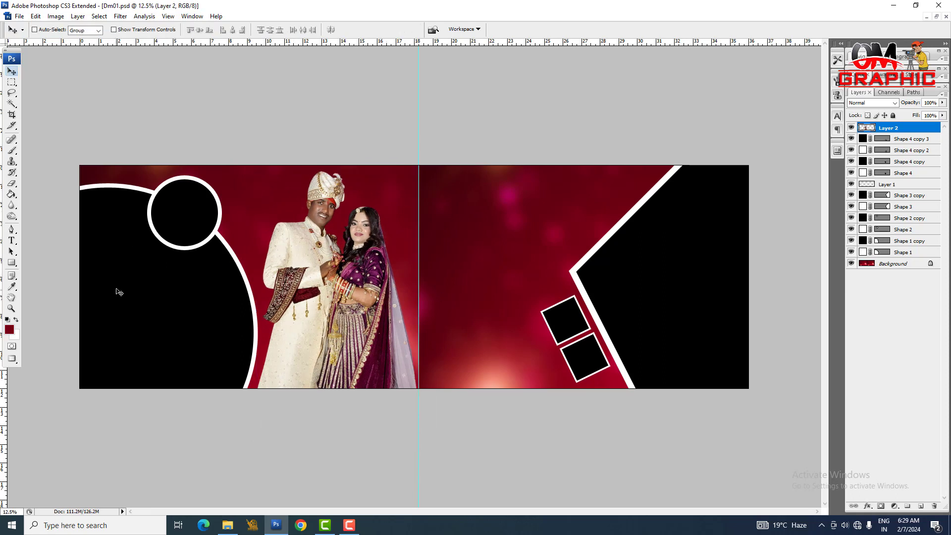
Step: Switch to File Explorer, go to folder 3 in the client's folder and open bride photo DSC_1015 in Photoshop
left_click(227, 525)
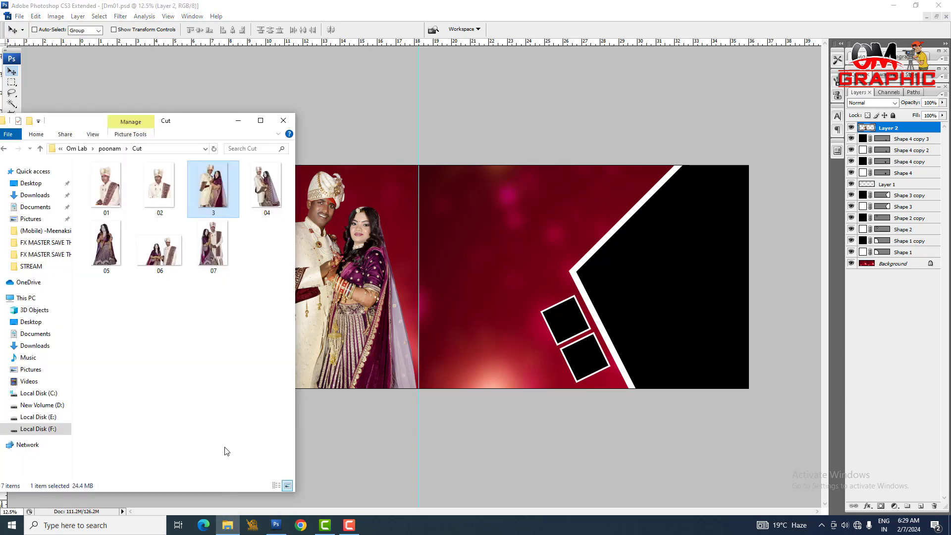
left_click_drag(159, 124, 257, 147)
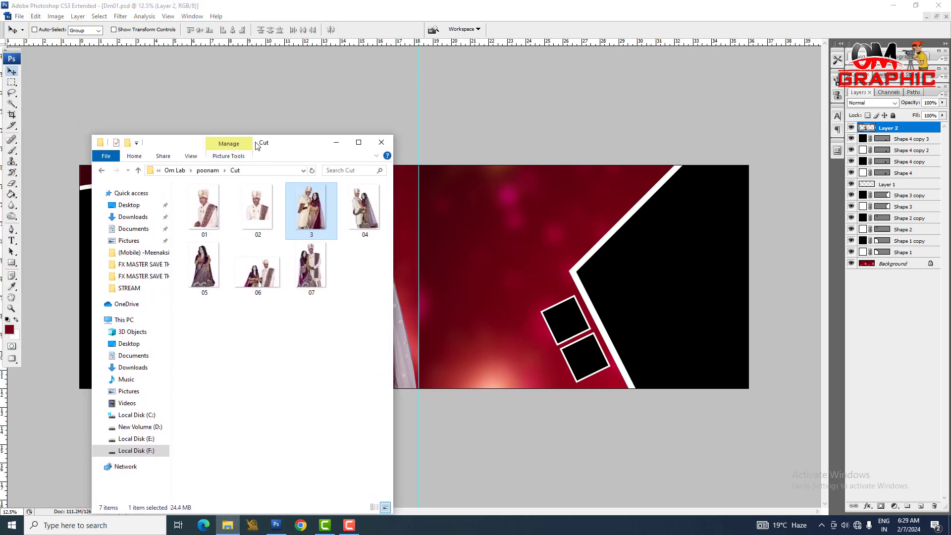
left_click(102, 170)
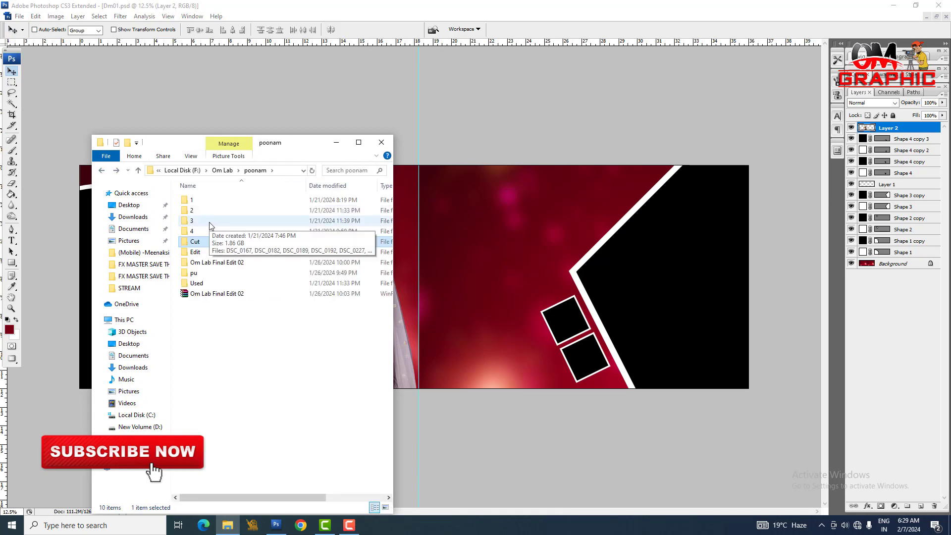
double_click(213, 225)
scroll(339, 386, "down", 20)
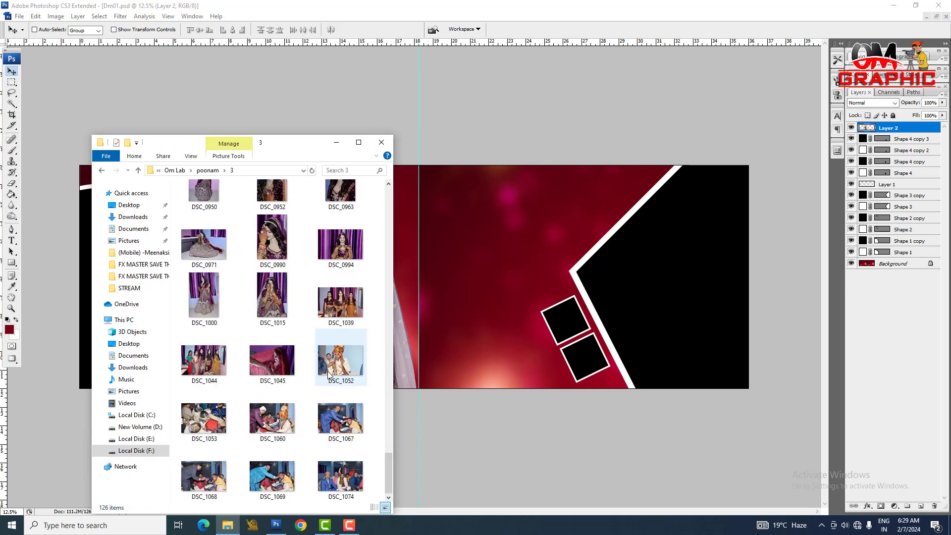
scroll(317, 276, "up", 2)
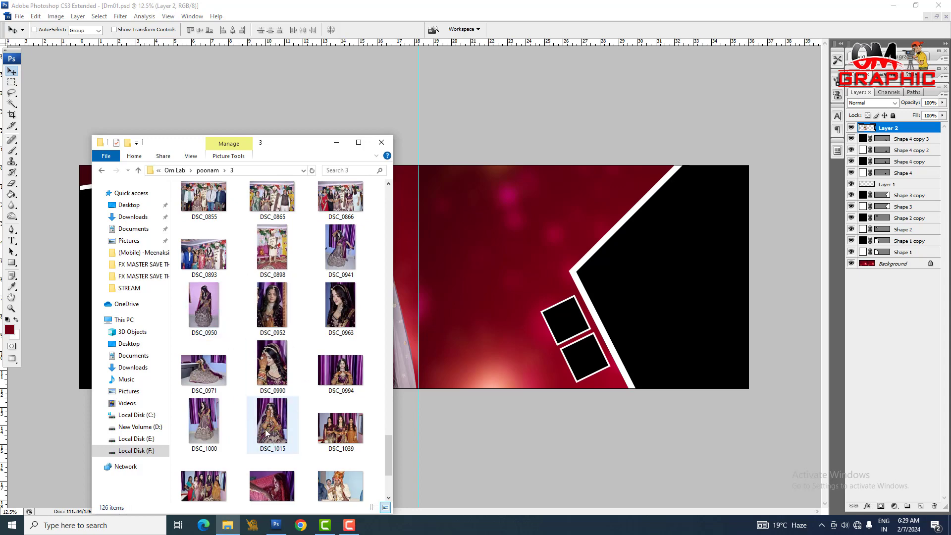
left_click_drag(283, 417, 461, 410)
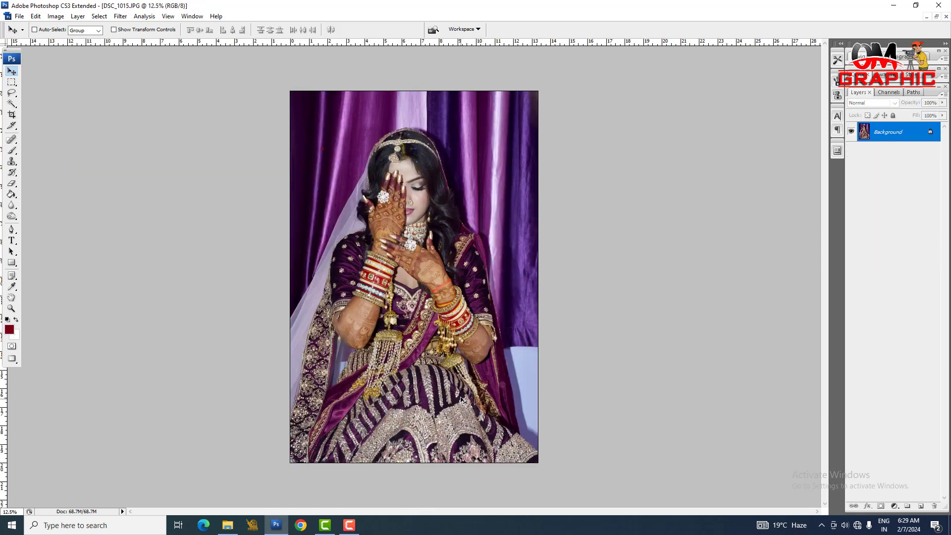
Step: Paste the bride photo into the Dm01 spread above the large black circle's layer (Shape 1 copy) and clip it to that circle
key("ctrl+Tab")
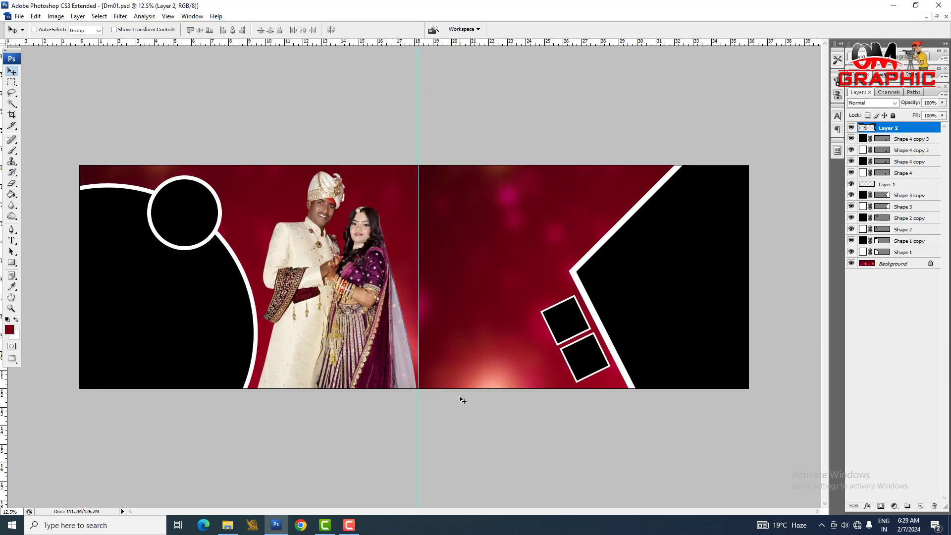
right_click(139, 295)
left_click(156, 298)
right_click(136, 291)
left_click(155, 297)
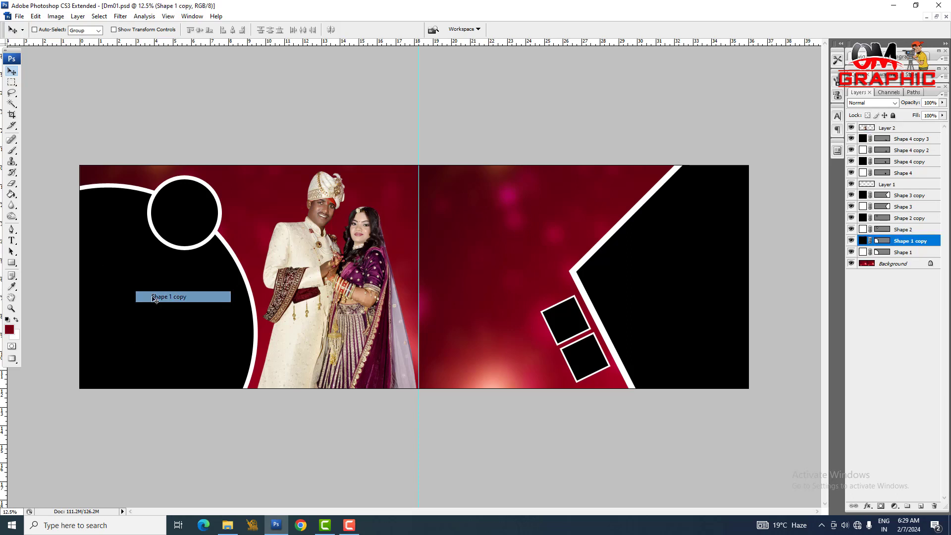
right_click(139, 289)
left_click(155, 295)
right_click(136, 280)
left_click(152, 287)
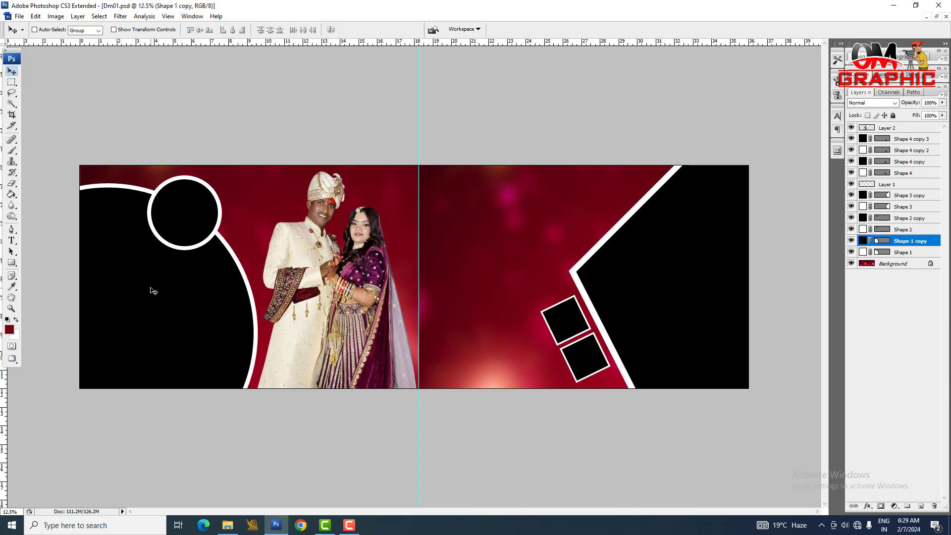
key("ctrl+v")
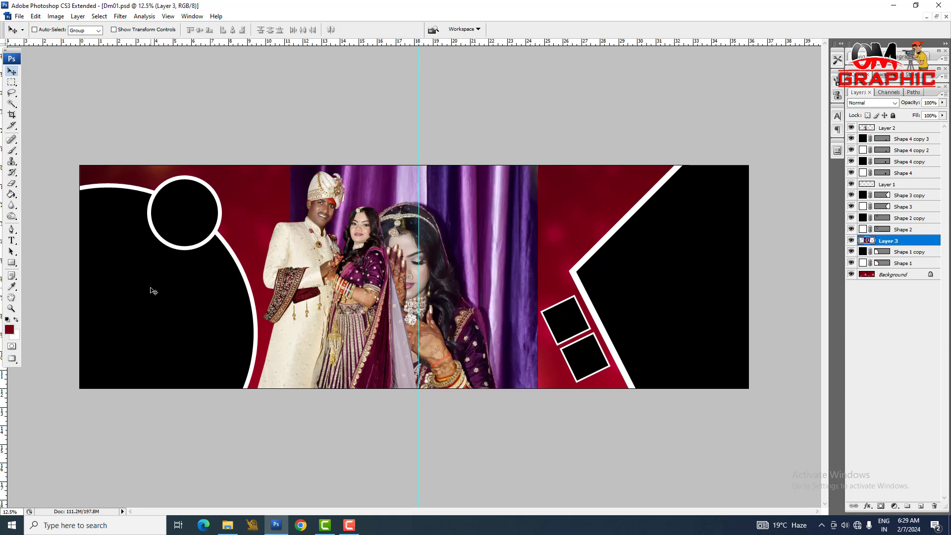
left_click_drag(417, 285, 204, 315)
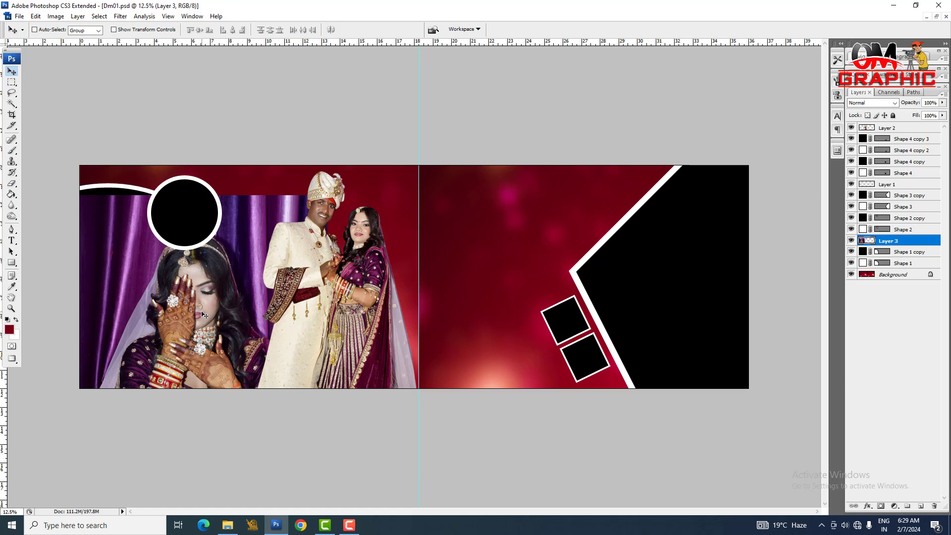
key("ctrl+alt+g")
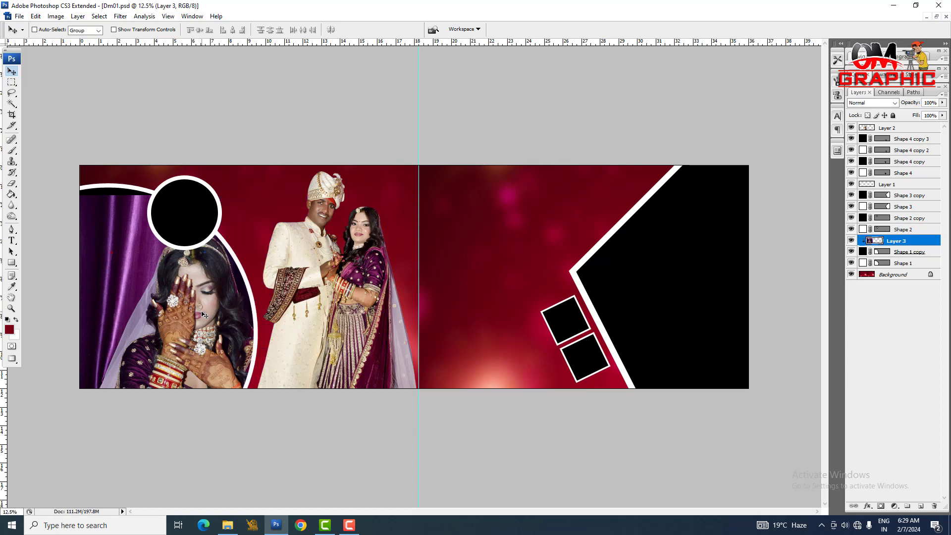
Step: Scale the bride photo to about 75% and position it in the lower part of the large circle, below the small circle
left_click_drag(186, 330, 149, 327)
key("ctrl+t")
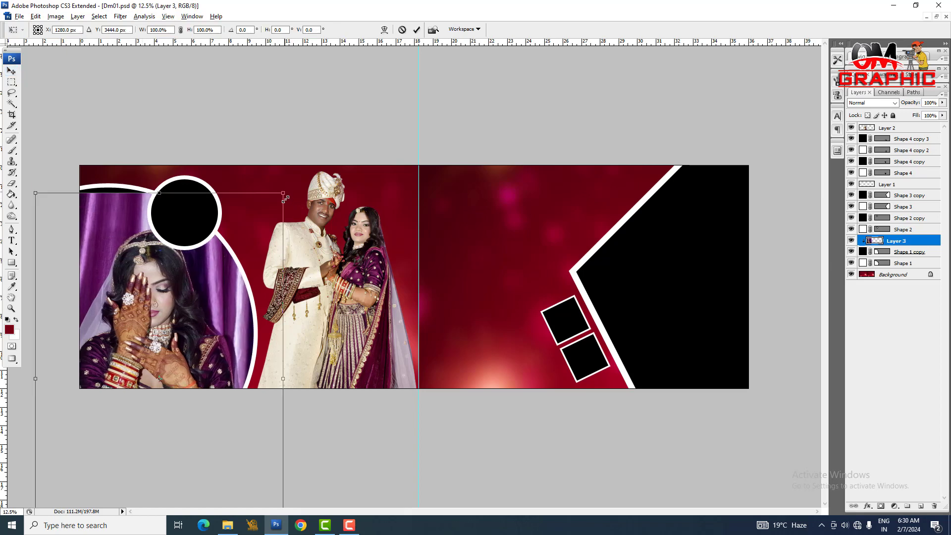
left_click_drag(285, 198, 255, 206)
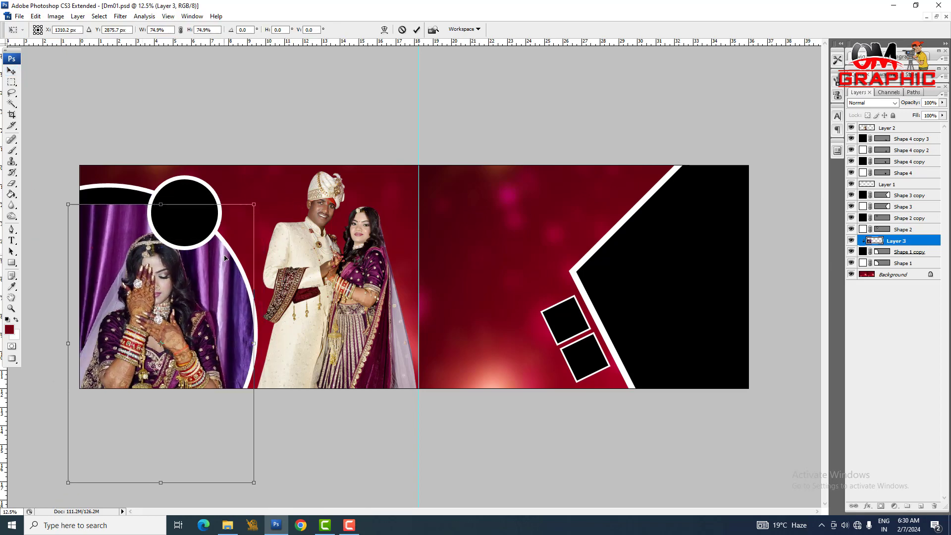
key("Return")
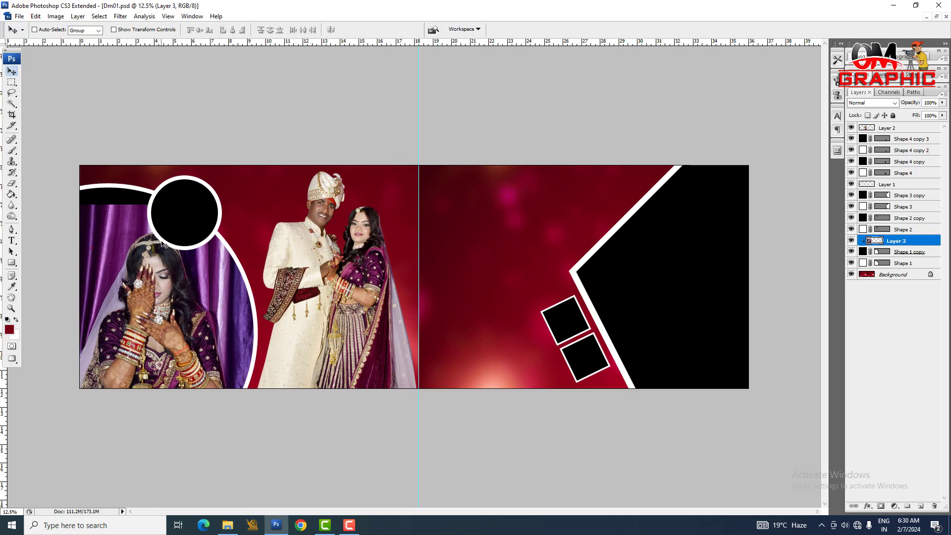
mouse_move(156, 271)
left_mouse_down()
mouse_move(156, 291)
mouse_move(158, 268)
left_mouse_up()
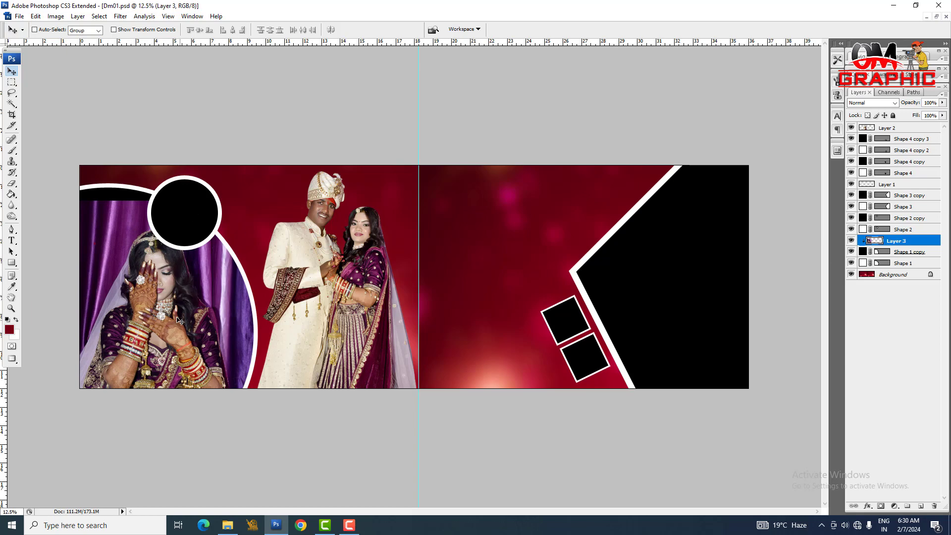
right_click(187, 305)
left_click(189, 312)
left_click_drag(175, 298, 175, 327)
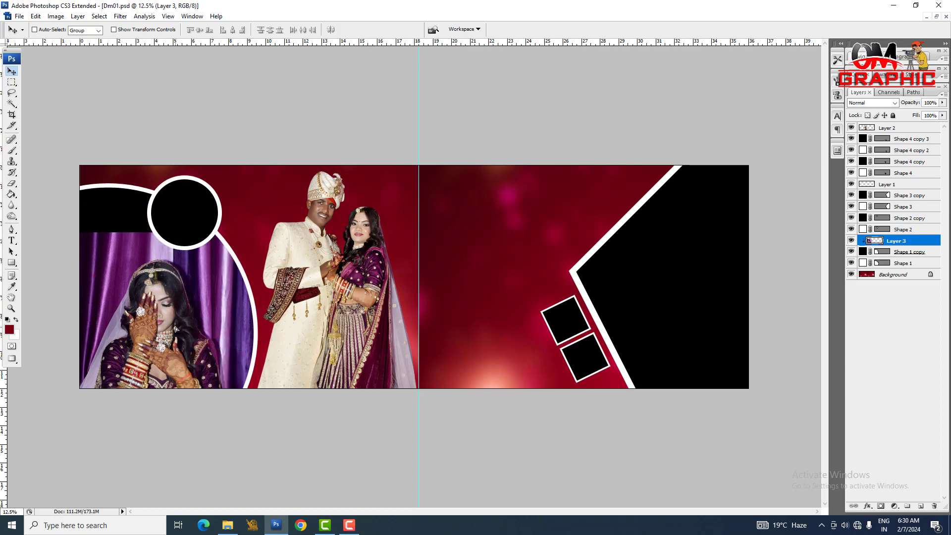
Step: Select the upper strip of the bride photo and stretch its curtain background upward to fill the top of the large circle
left_click(12, 83)
left_click_drag(172, 228, 269, 249)
key("ctrl+t")
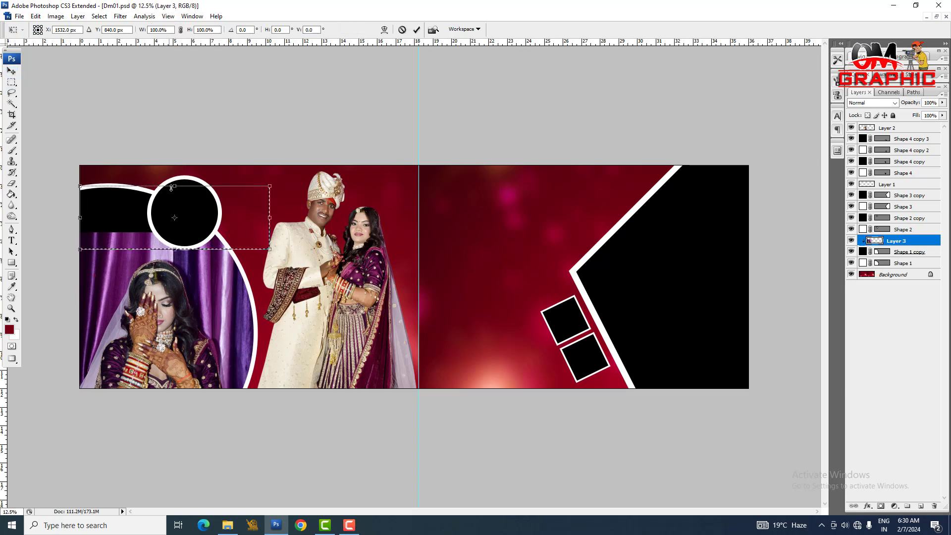
left_click_drag(174, 186, 163, 2)
key("Return")
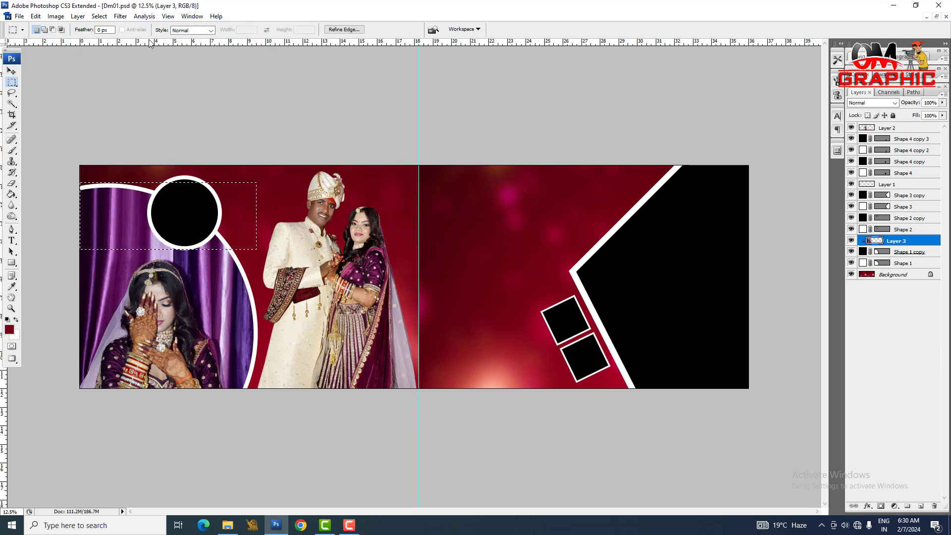
key("ctrl+d")
Step: Switch to File Explorer, open ring box photo DSC_0783 from folder 3 in Photoshop and copy the whole image
left_click(227, 524)
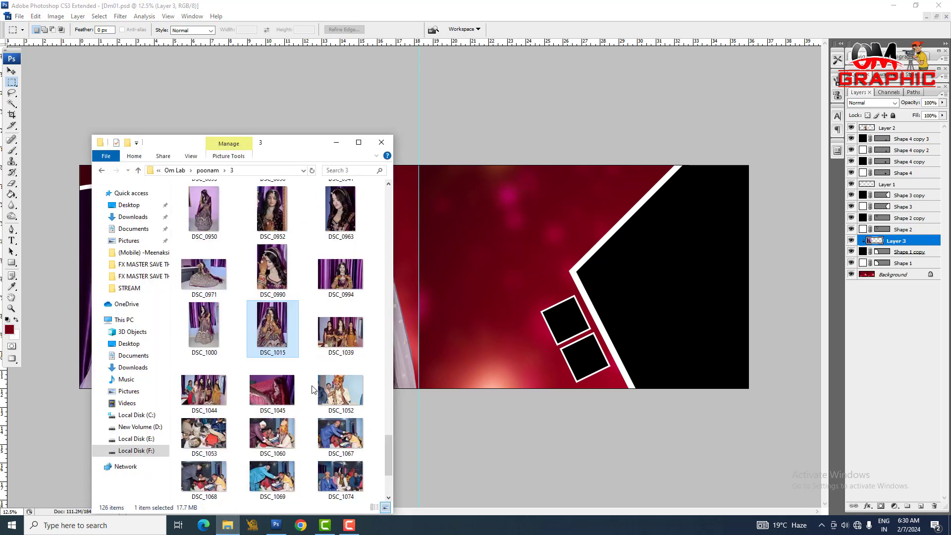
scroll(312, 353, "up", 10)
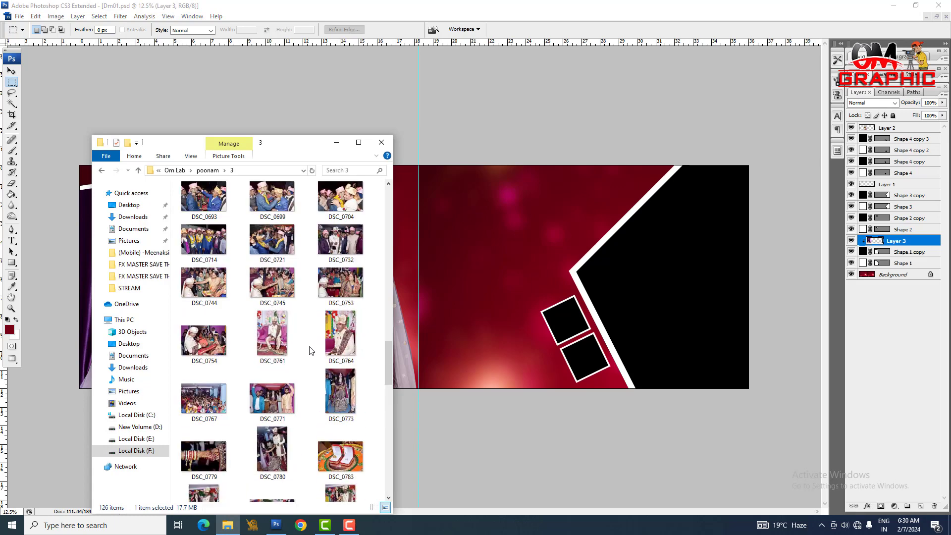
left_click(368, 462)
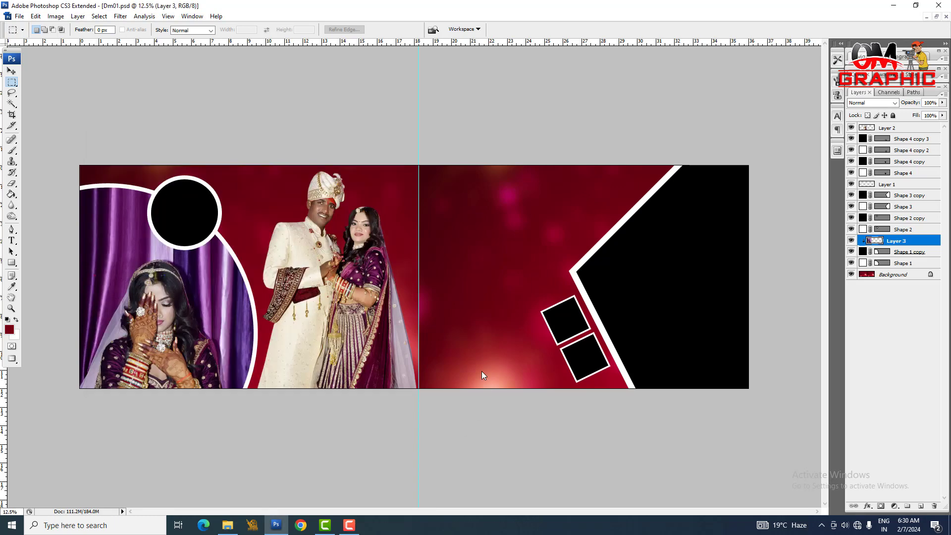
key("ctrl+Tab")
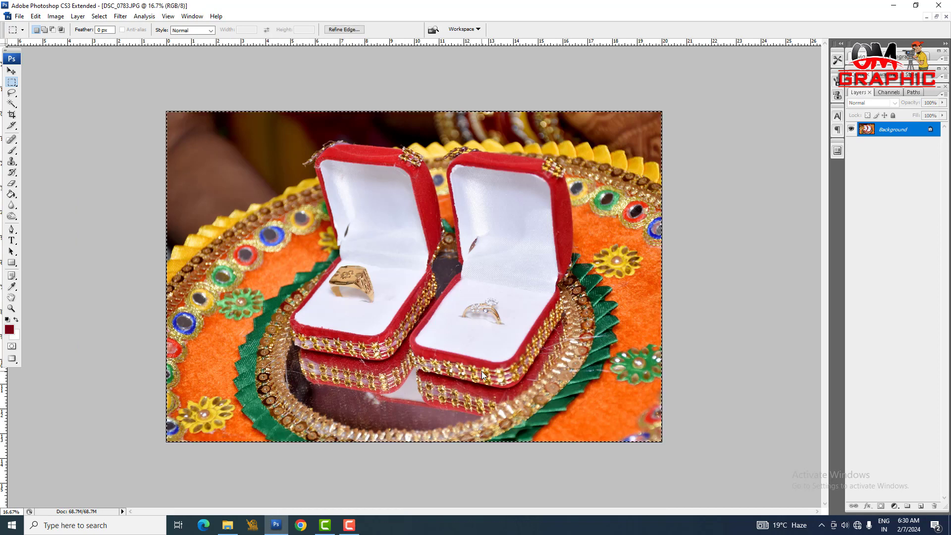
Step: Paste the ring box photo into the Dm01 spread above the small black circle's layer (Shape 2 copy) and clip it to that circle
key("ctrl+Tab")
key("v")
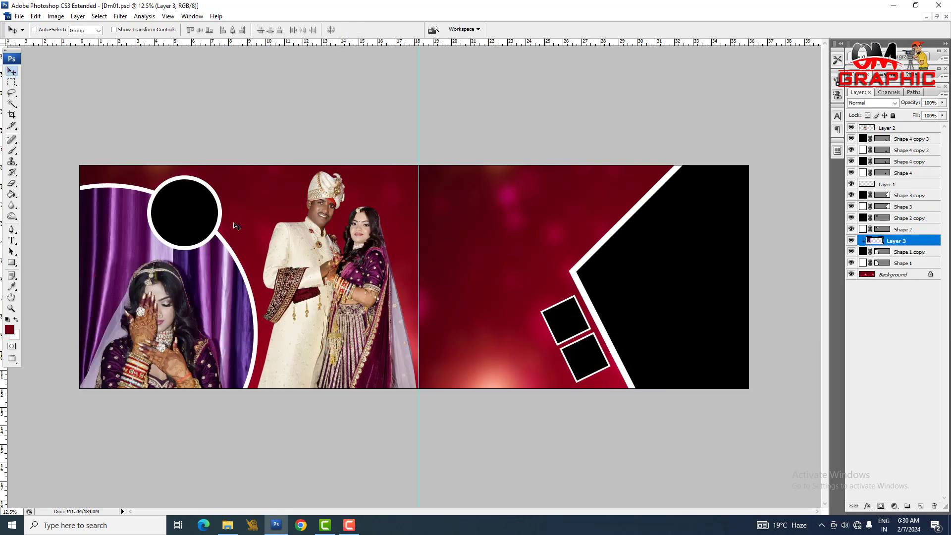
right_click(172, 200)
left_click(182, 205)
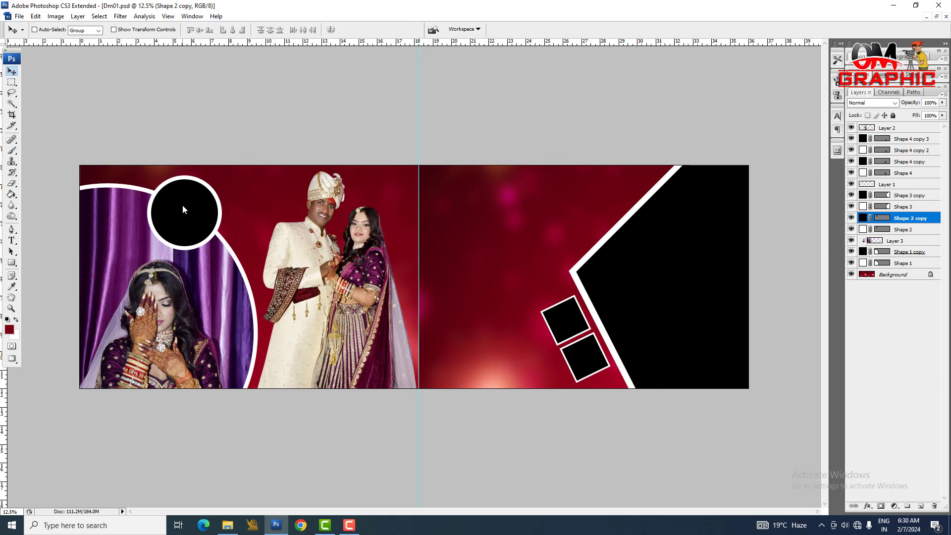
key("ctrl+v")
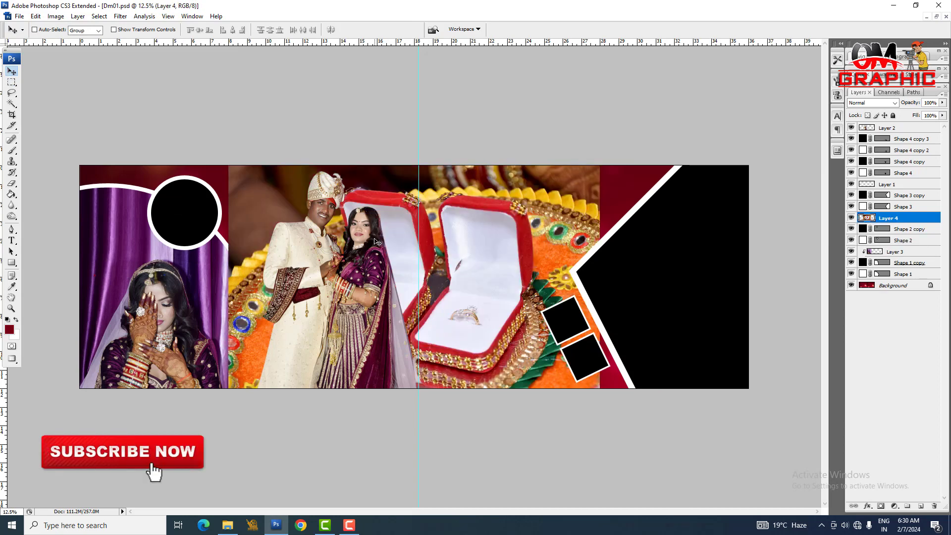
key("ctrl+alt+g")
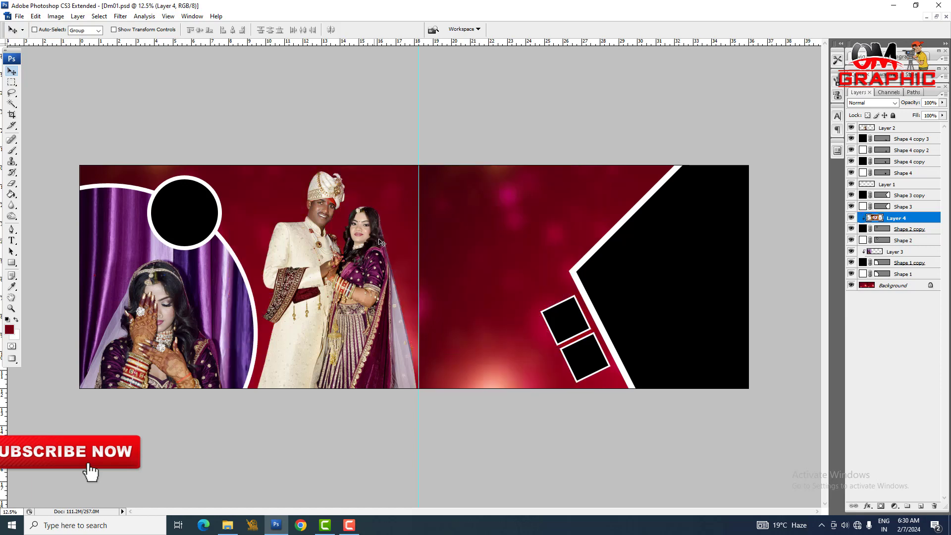
Step: Move the ring photo over the small circle and scale it down so both ring boxes fit inside
key("ctrl+t")
left_click_drag(495, 278, 261, 213)
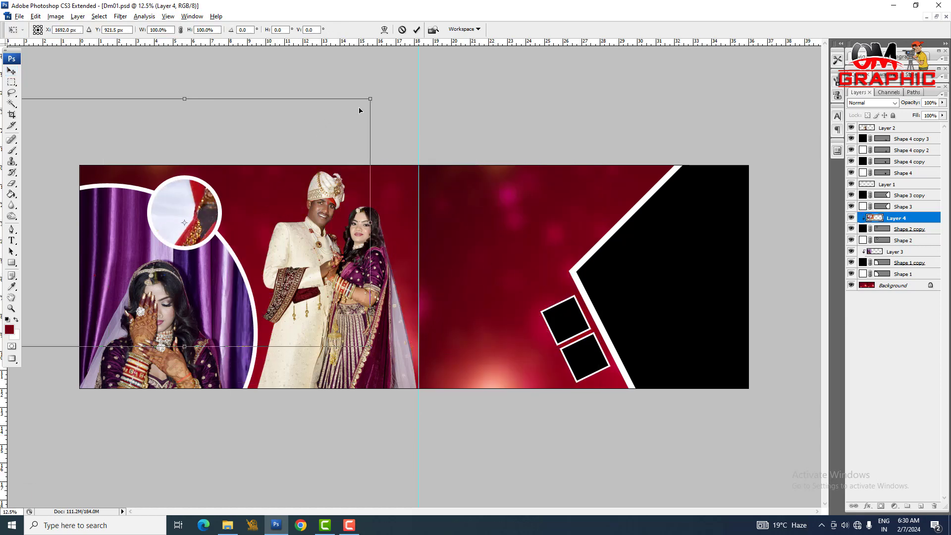
left_click_drag(370, 99, 212, 219)
key("Return")
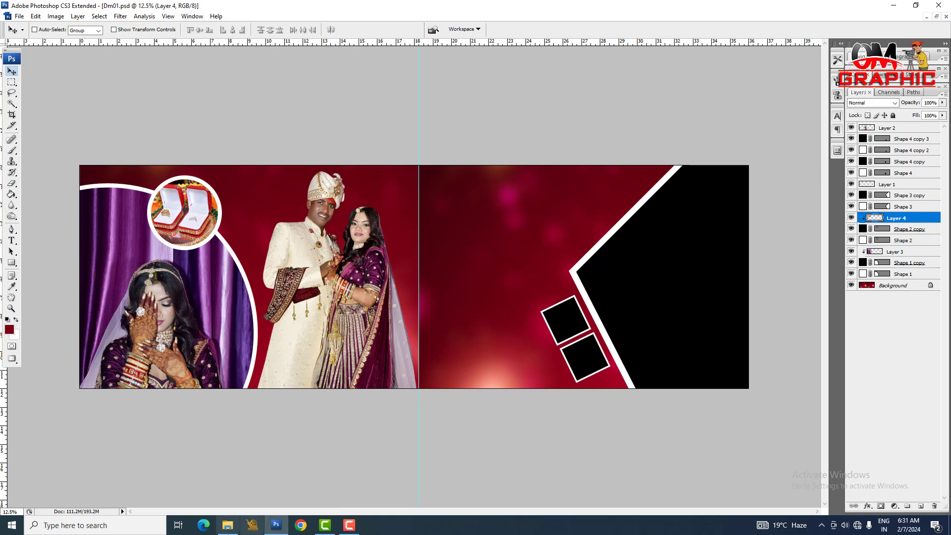
Step: Switch to File Explorer, open groom photo DSC_0764 from folder 3 in Photoshop, copy the whole image and return to the Dm01 spread
left_click(237, 524)
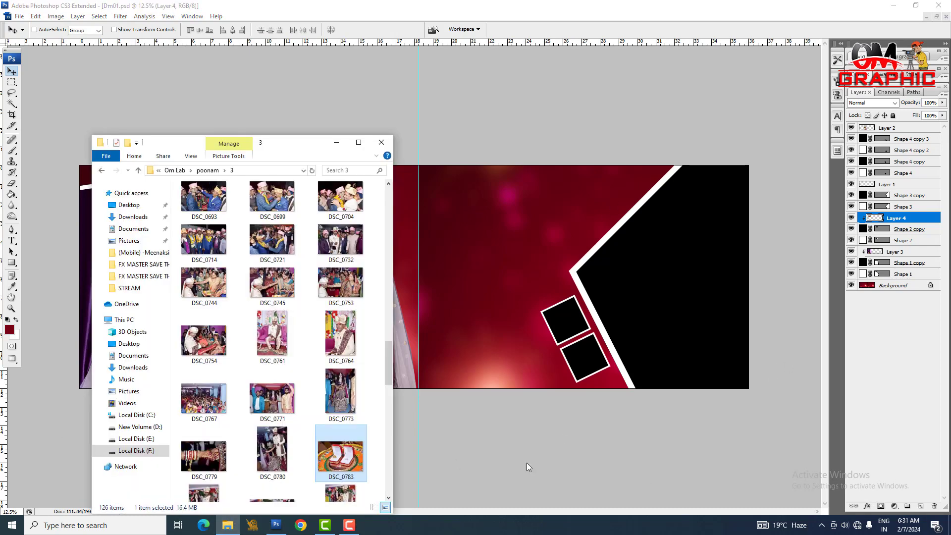
left_click(329, 396)
left_click_drag(335, 340, 526, 355)
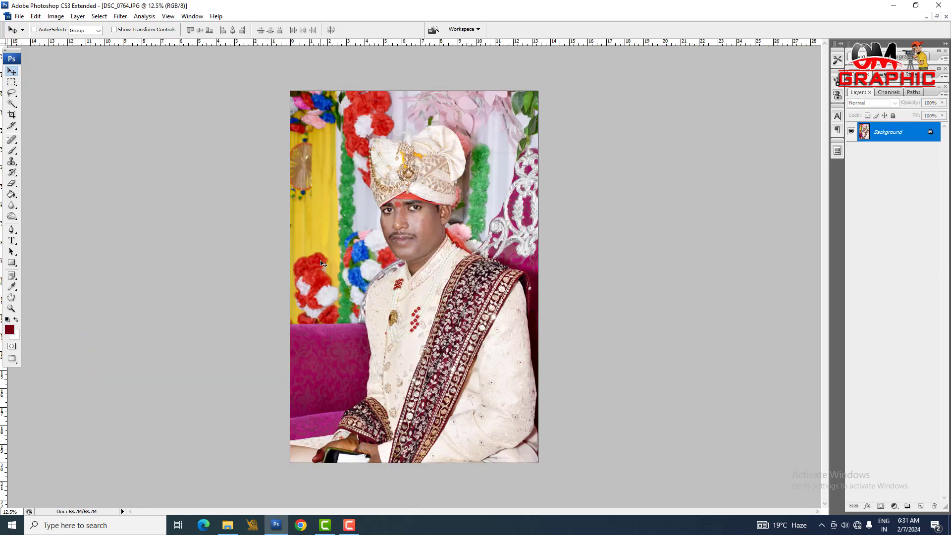
key("ctrl+Tab")
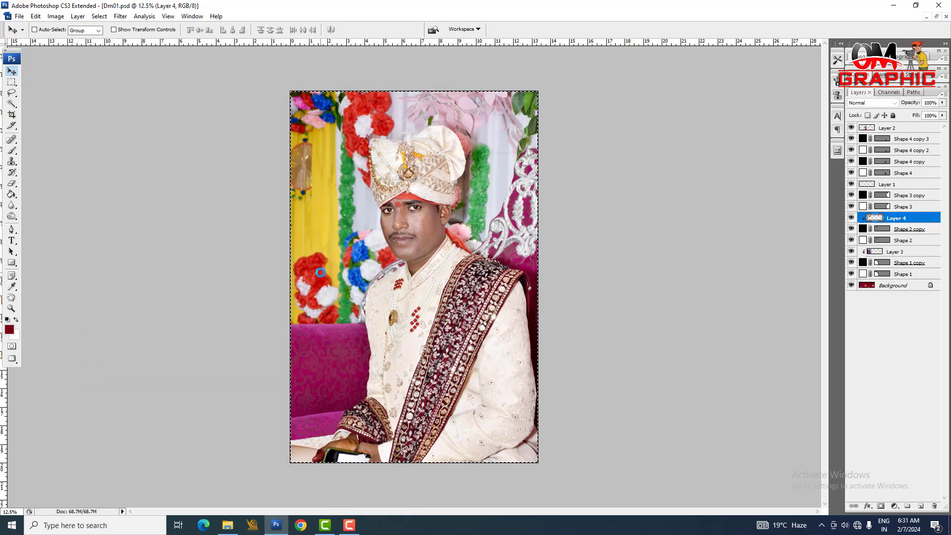
Step: Paste the groom photo above the black pentagon's layer (Shape 3 copy) and clip it to that shape
right_click(718, 276)
left_click(727, 278)
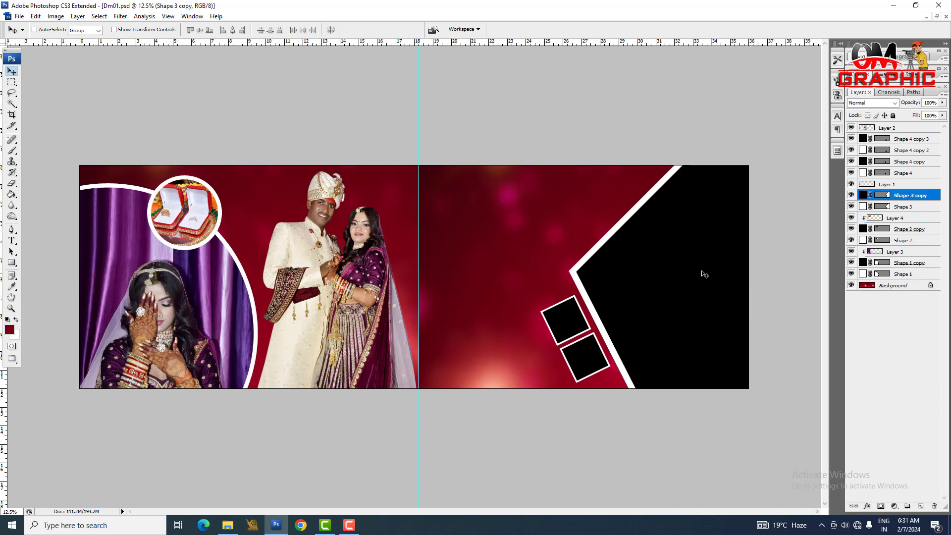
right_click(701, 272)
left_click(723, 278)
key("ctrl+v")
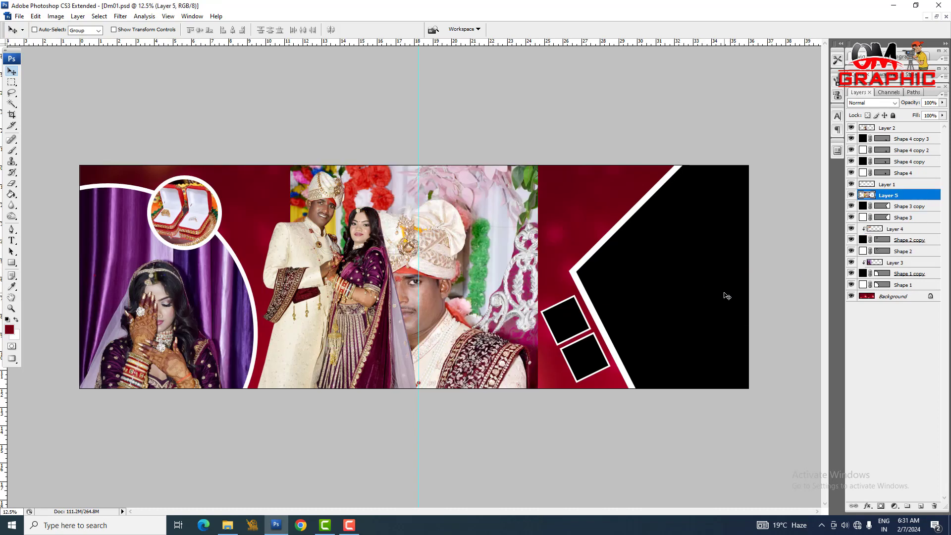
key("ctrl+alt+g")
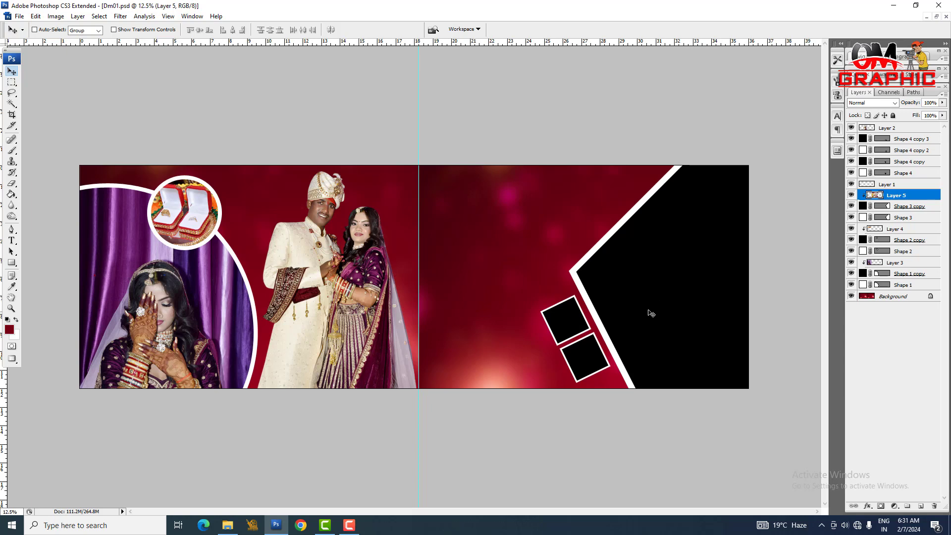
Step: Move the groom photo over the pentagon frame and scale it down slightly so his turban and torso fit inside
key("ctrl+t")
left_click_drag(439, 335, 700, 289)
left_click_drag(801, 129, 790, 154)
key("Return")
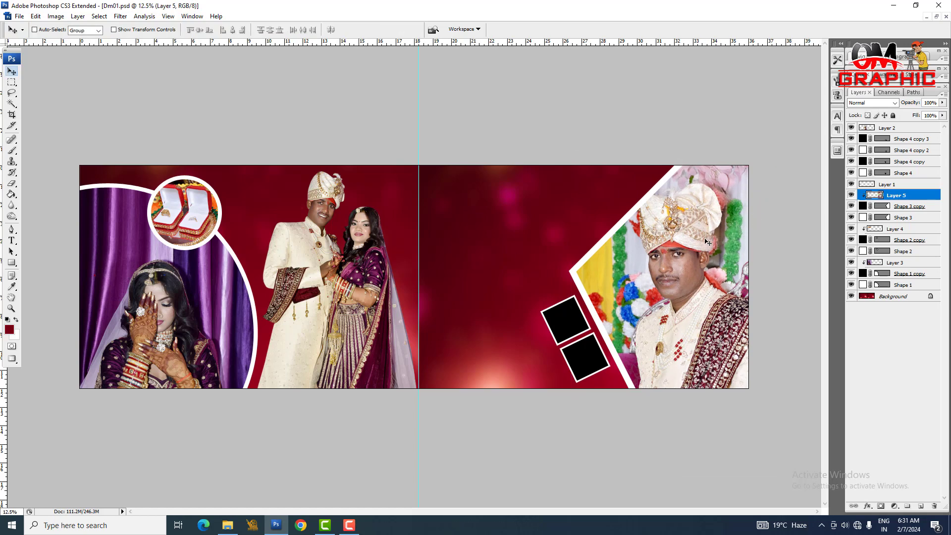
Step: Switch to File Explorer, open couple cutout 07 from the Cut folder in Photoshop, copy the whole image and return to the spread
left_click(227, 524)
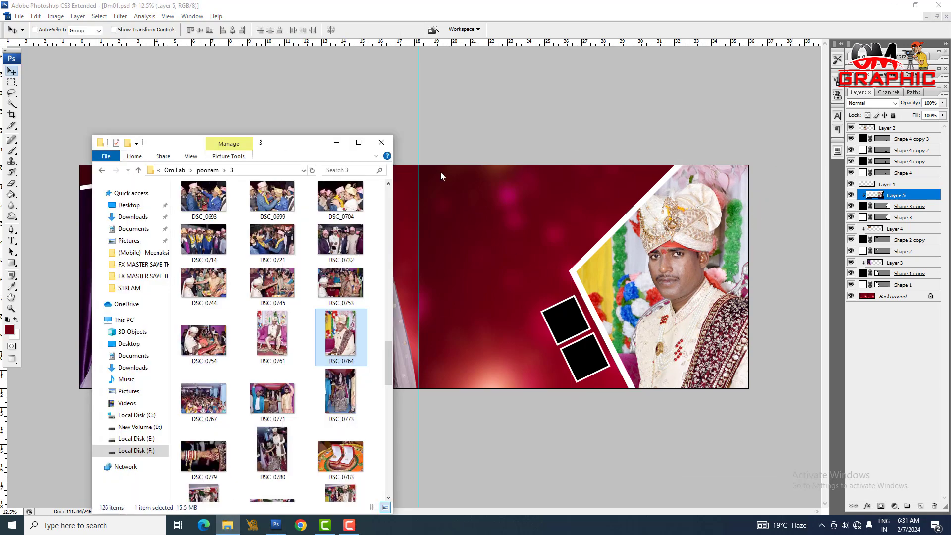
left_click(102, 172)
double_click(199, 251)
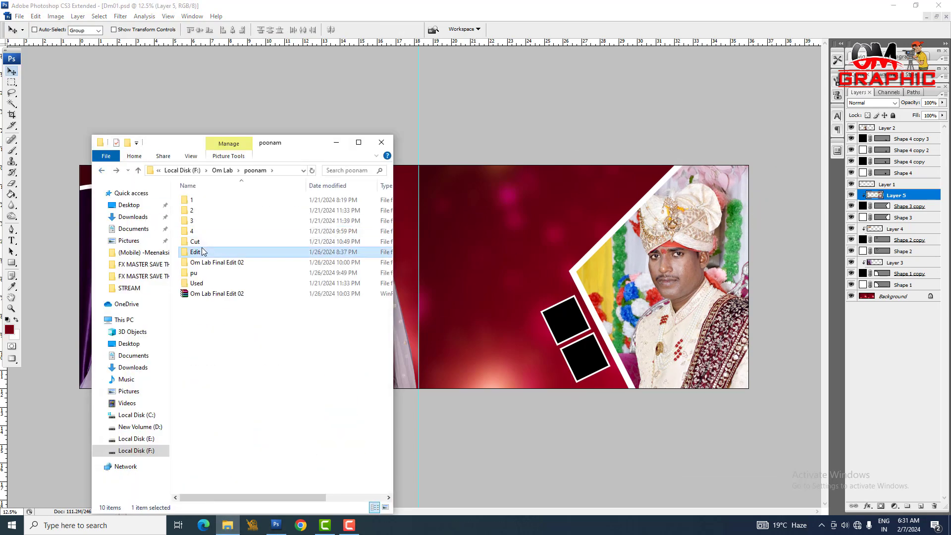
left_click(101, 170)
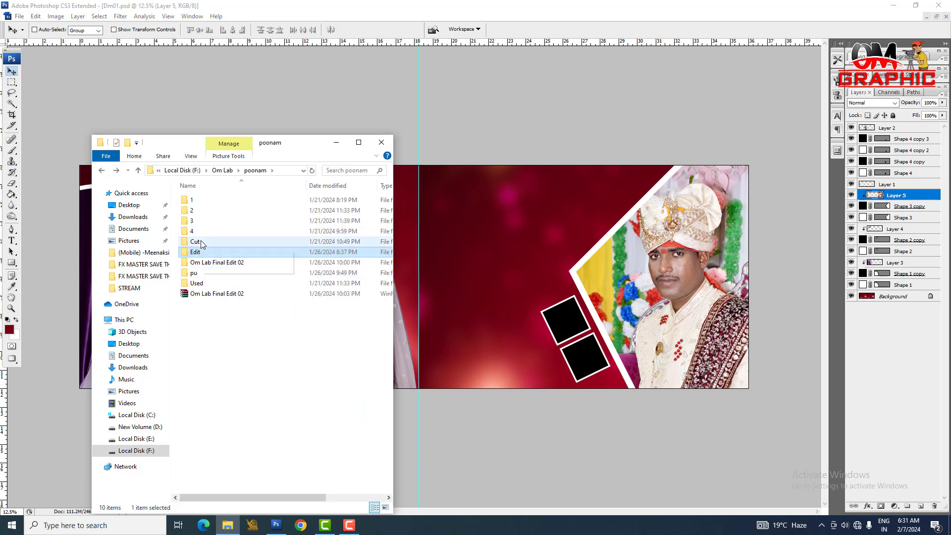
double_click(201, 245)
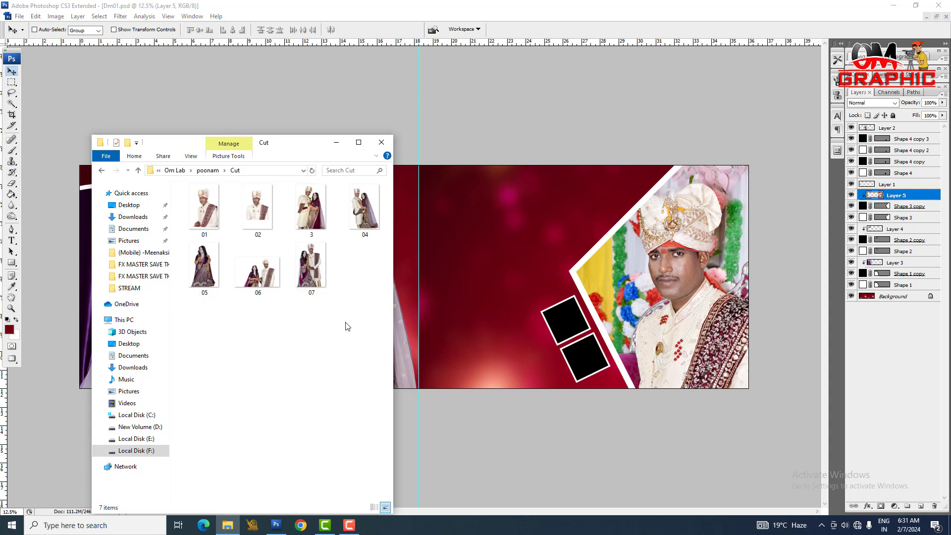
double_click(316, 263)
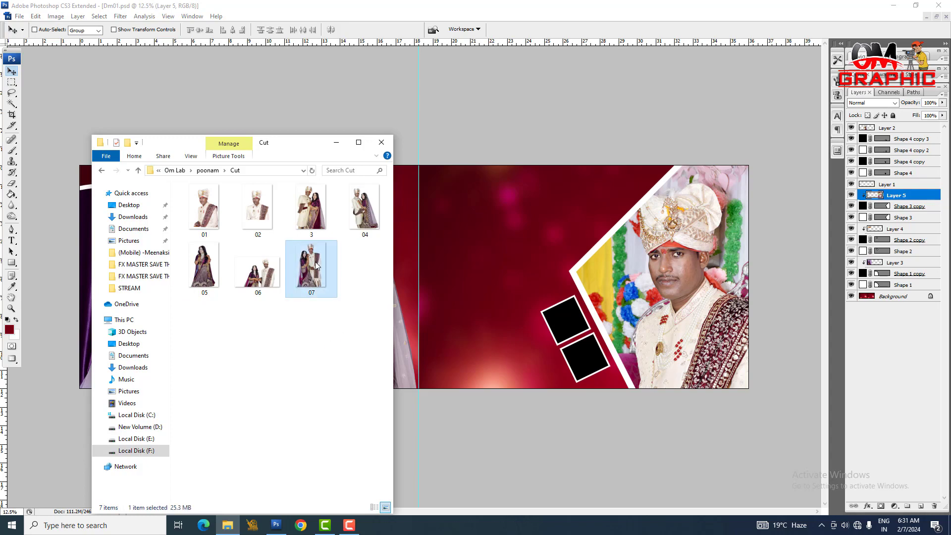
key("alt+F4")
left_click(585, 339)
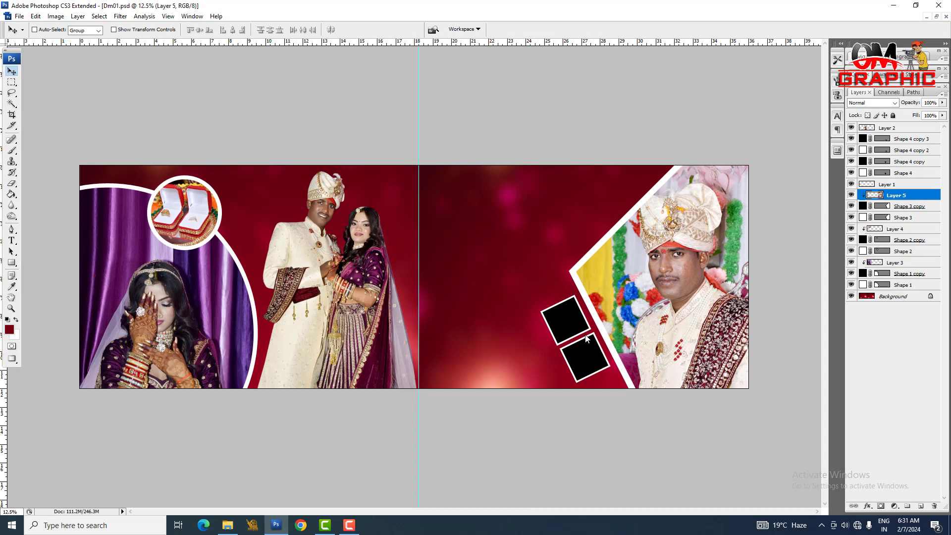
key("ctrl+Tab")
key("ctrl+a")
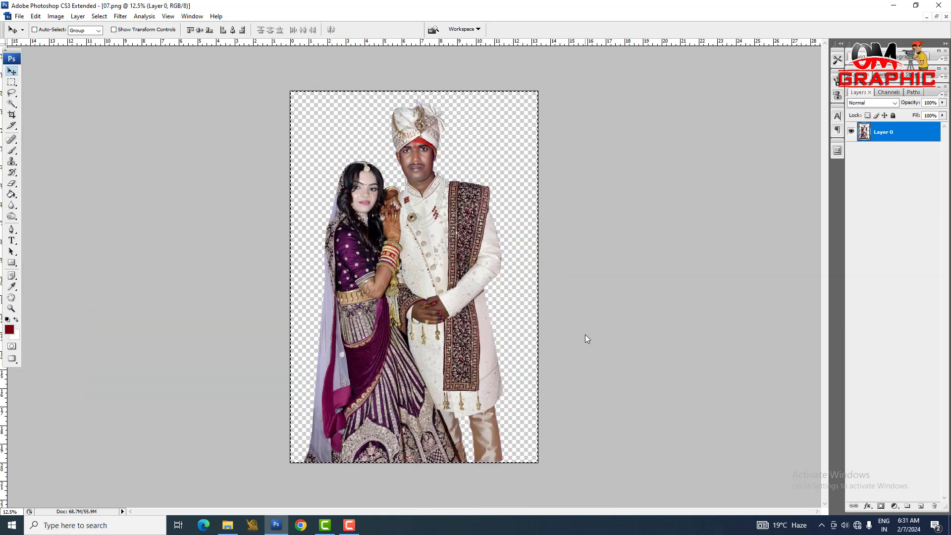
key("ctrl+Tab")
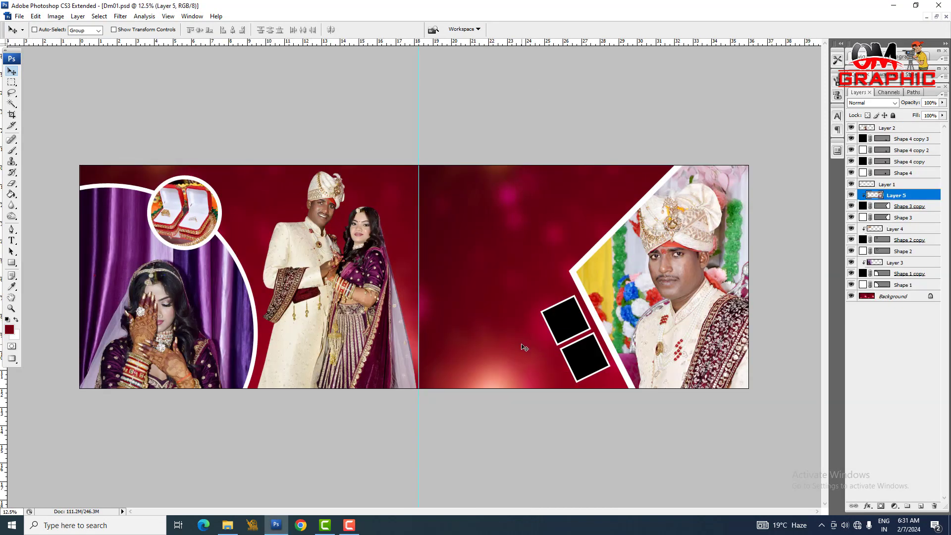
Step: Paste the couple cutout, scale it to about 61%, rotate it 2.5° and place it between the centre guide and the pentagon
key("ctrl+v")
key("ctrl+t")
left_click_drag(467, 317, 521, 298)
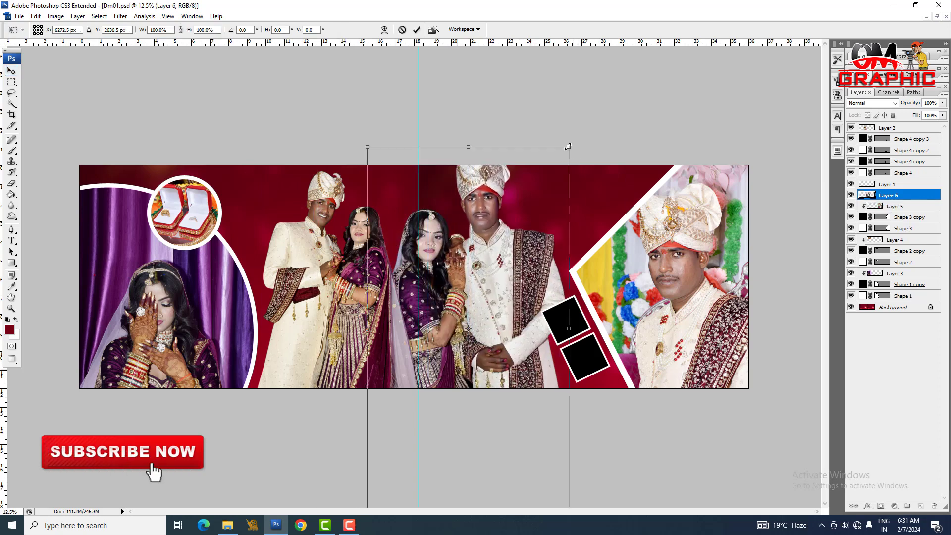
left_click_drag(568, 146, 593, 190)
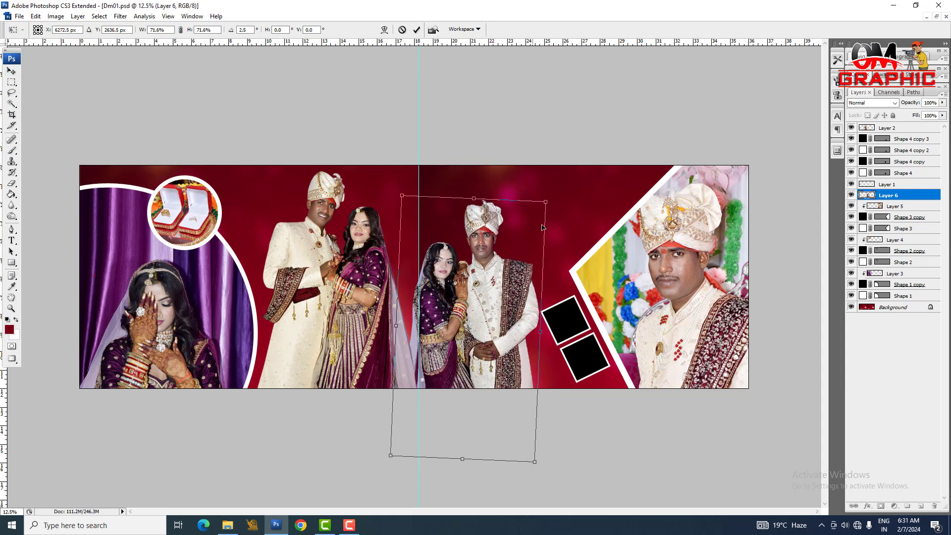
left_click_drag(542, 228, 562, 204)
left_click_drag(569, 169, 561, 192)
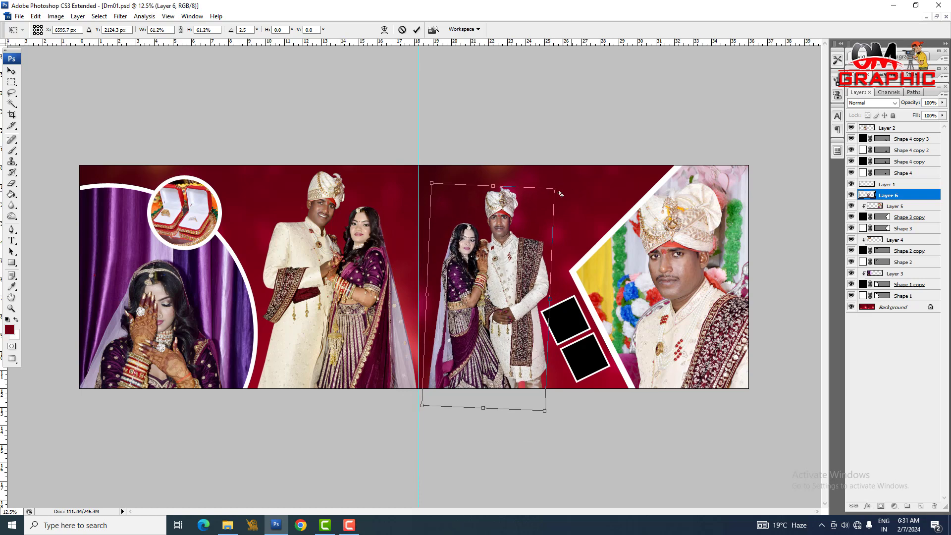
key("Return")
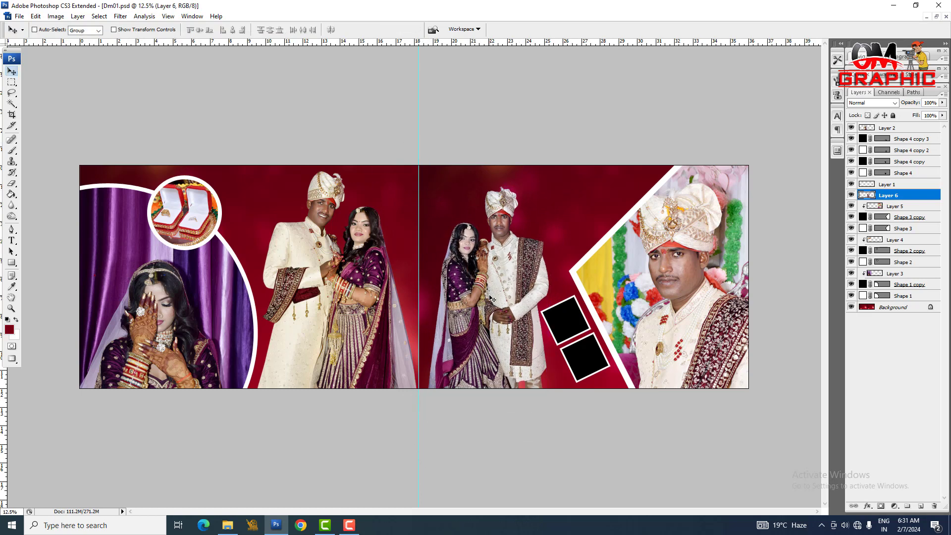
Step: Nudge the newly pasted couple cutout slightly upward and enlarge it to about 102%
left_click_drag(514, 309, 516, 305)
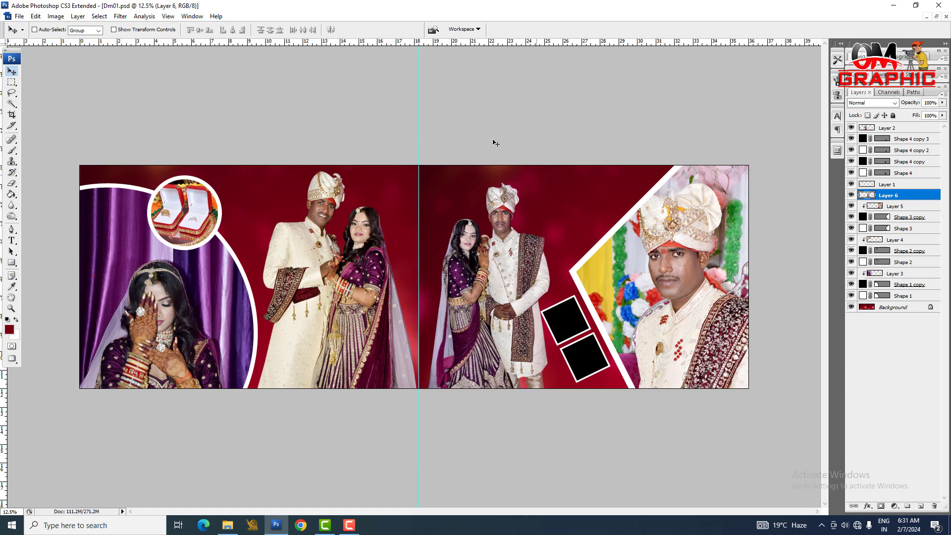
key("ctrl+t")
left_click_drag(554, 185, 555, 182)
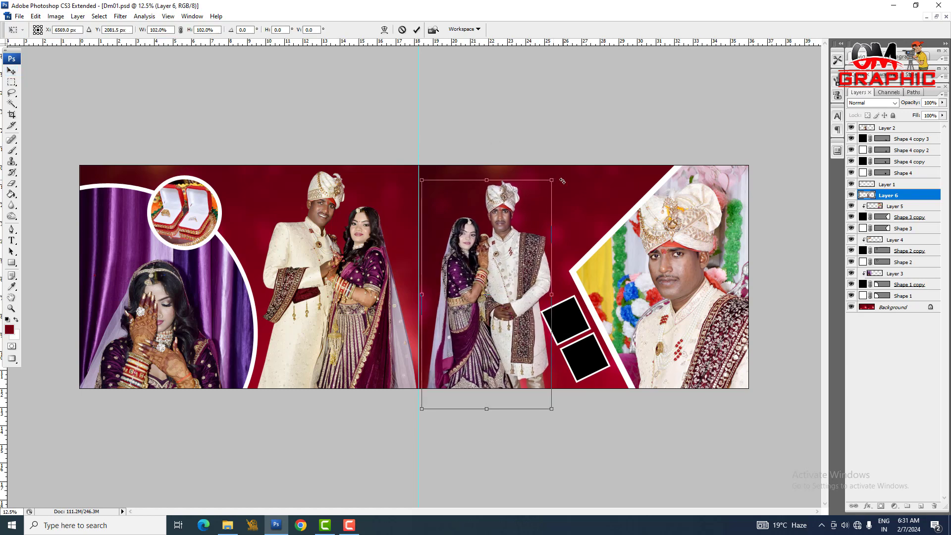
key("Return")
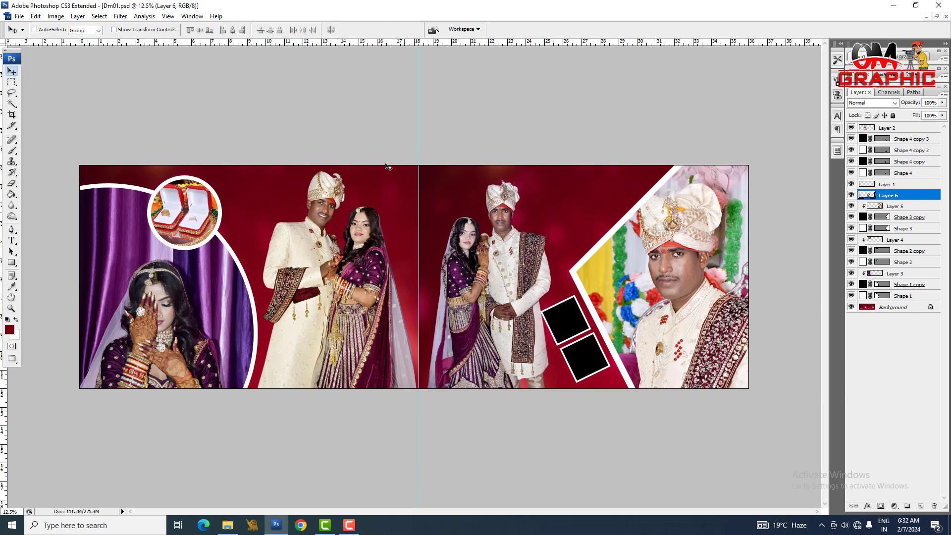
Step: Select the other couple cutout beside the large circle (Layer 2) and scale it down slightly to balance the two couples
right_click(312, 308)
left_click(347, 312)
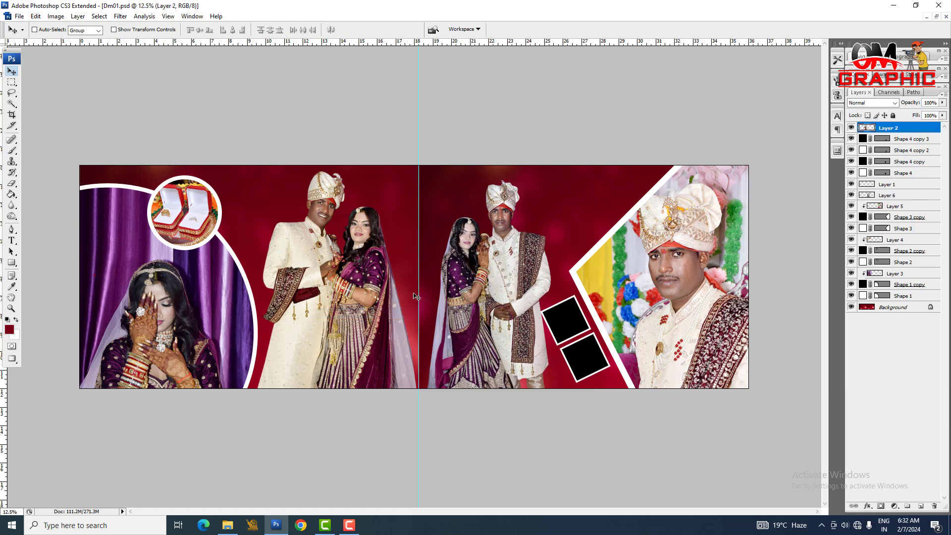
key("ctrl+t")
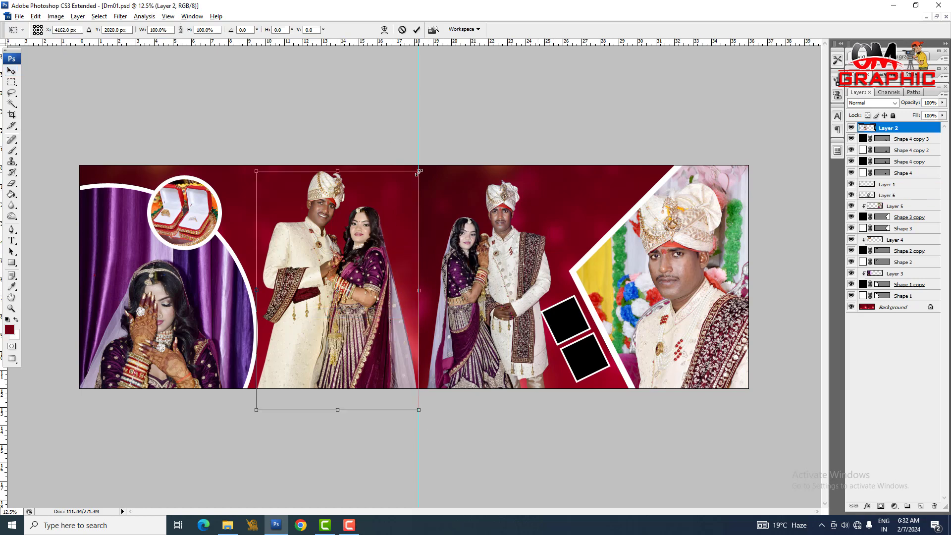
left_click_drag(418, 170, 414, 179)
key("Return")
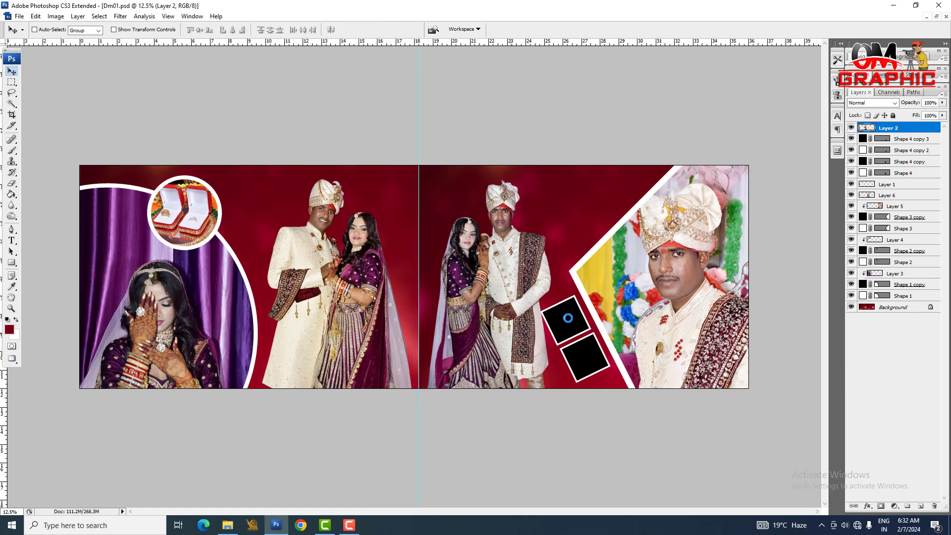
Step: Switch to File Explorer, open bride photo DSC_0147 from folder 4 in Photoshop, copy the whole image and close the photo
left_click(227, 525)
left_click(101, 171)
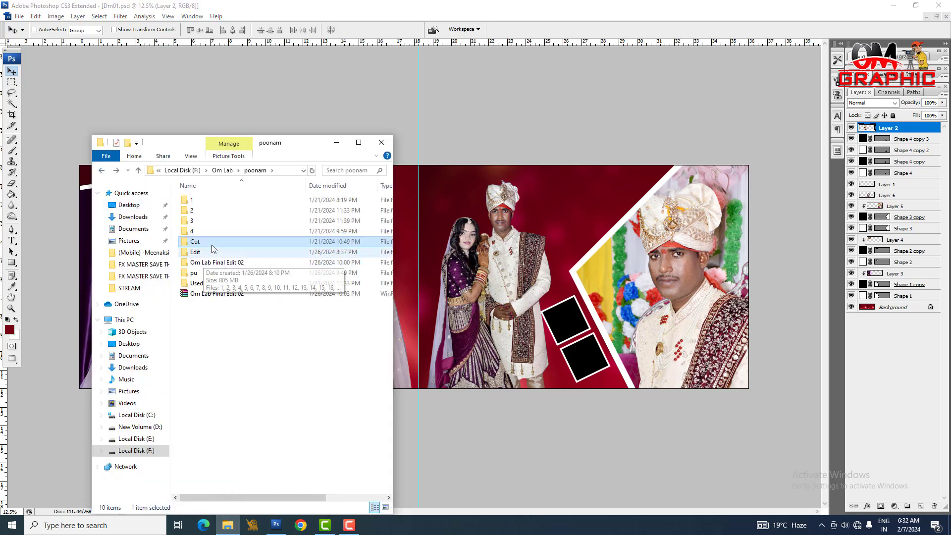
double_click(193, 221)
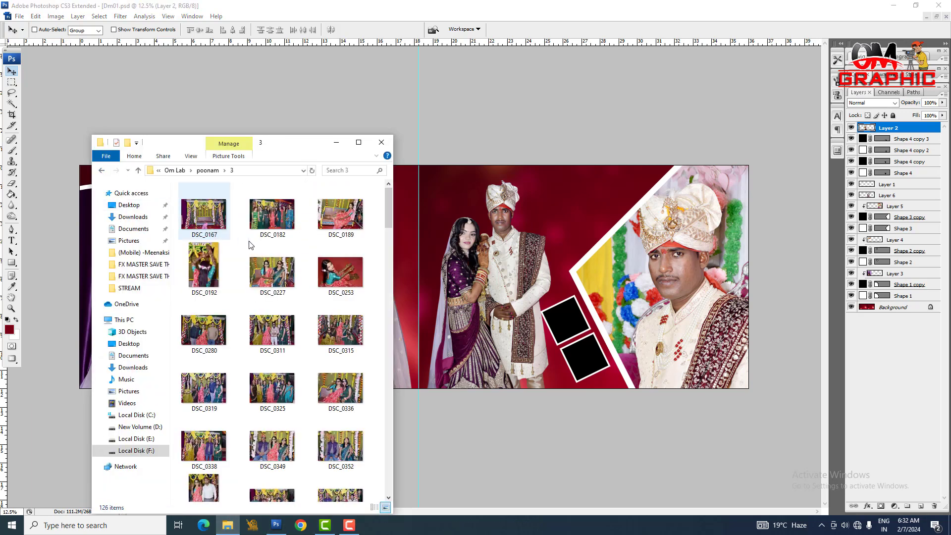
left_click(102, 170)
double_click(198, 231)
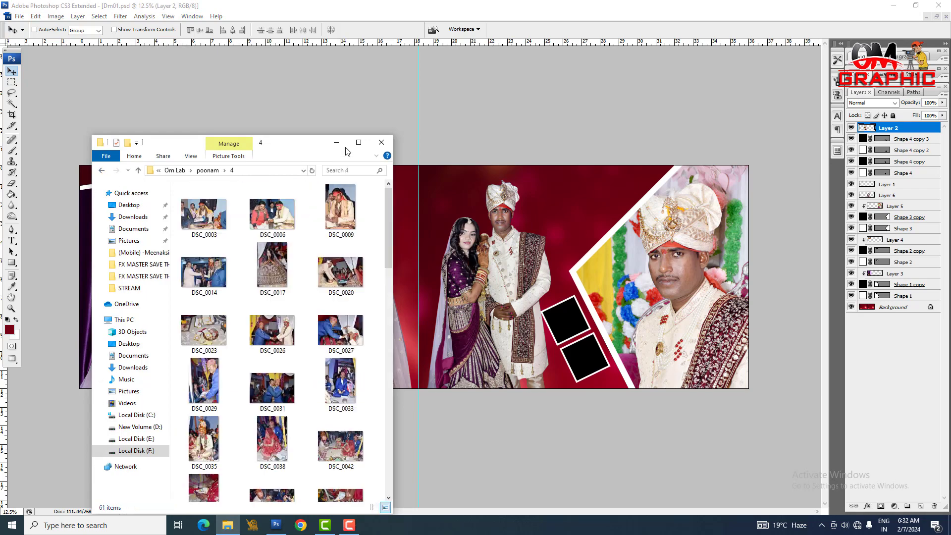
left_click(359, 142)
left_click_drag(329, 247, 336, 415)
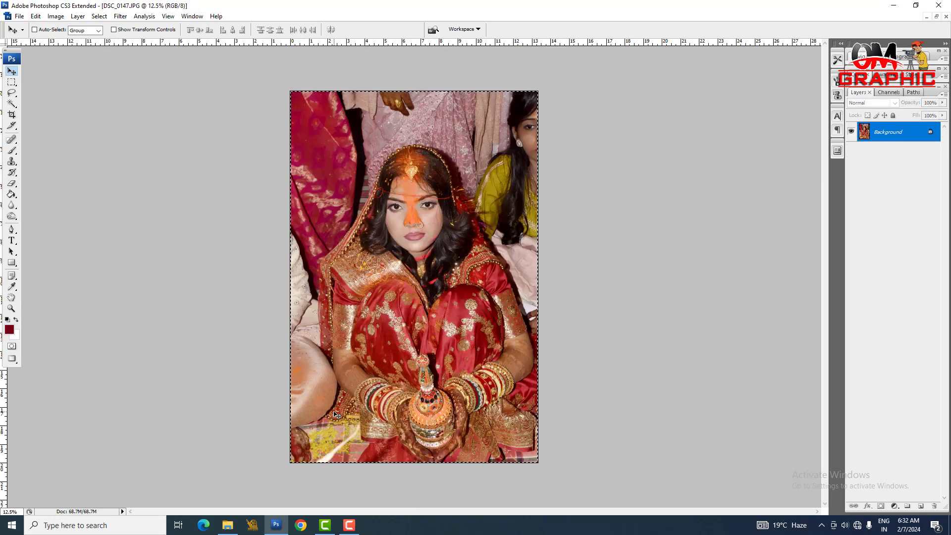
key("ctrl+a")
key("ctrl+c")
key("ctrl+w")
Step: Paste the bride photo above the upper small square's layer (Shape 4 copy) and clip it to that square
right_click(562, 324)
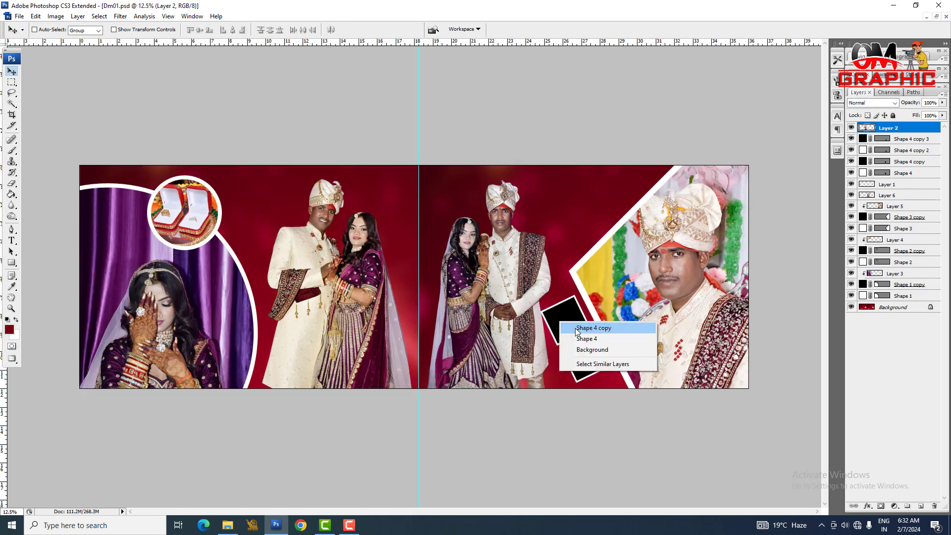
left_click(575, 325)
key("ctrl+v")
key("ctrl+alt+g")
Step: Scale the clipped bride photo down, move it over the upper small square and rotate it about 9.6° counter-clockwise
key("ctrl+t")
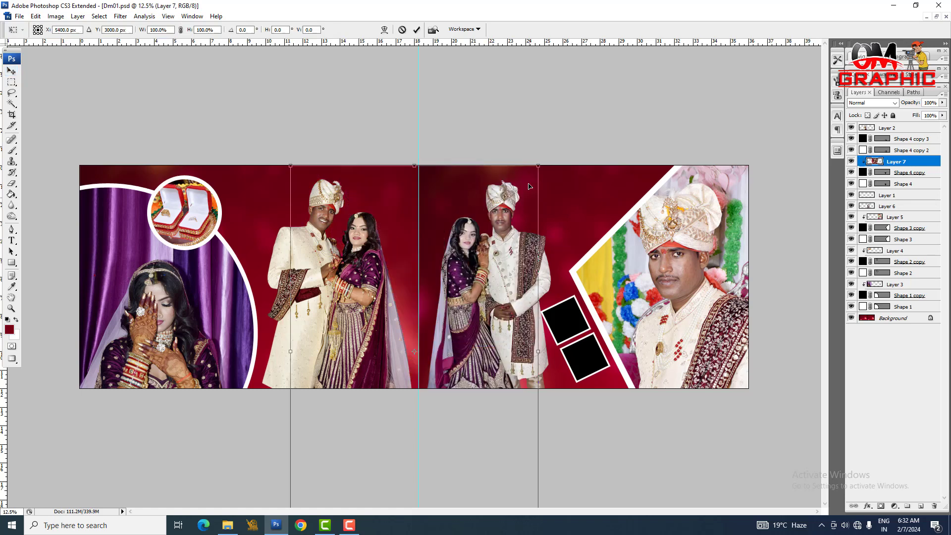
left_click_drag(539, 166, 448, 299)
left_click_drag(441, 374, 592, 367)
left_click_drag(599, 289, 647, 309)
key("Return")
key("ctrl+t")
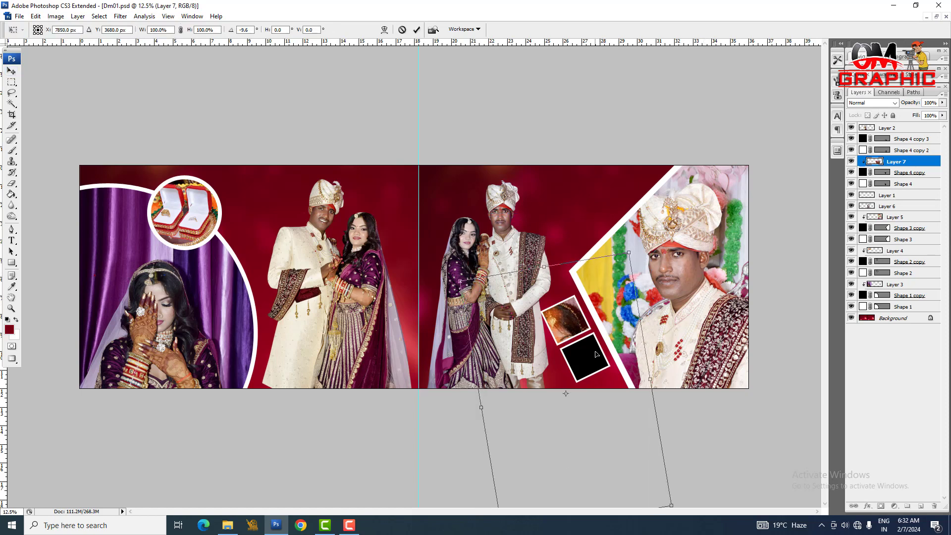
key("Return")
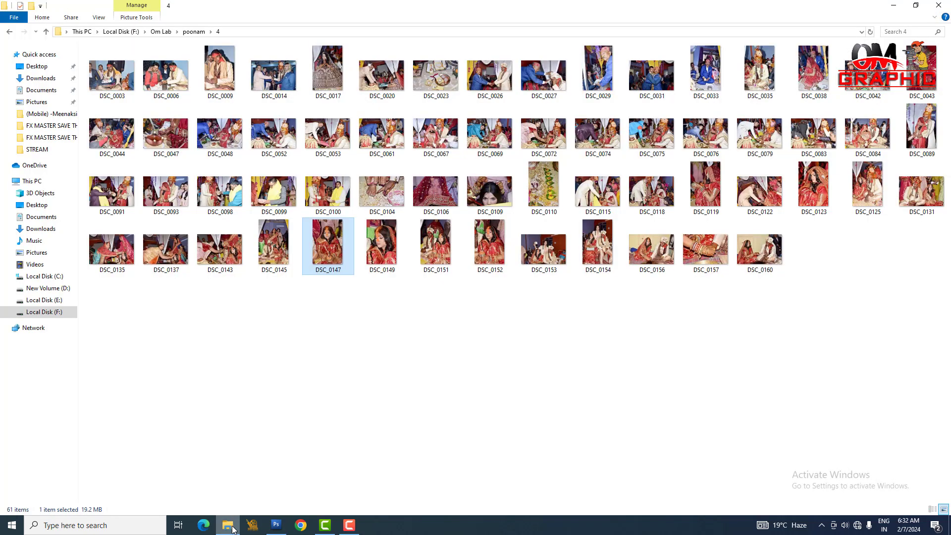
Step: Switch to File Explorer, open bride photo DSC_0109 from folder 4 in Photoshop, copy the whole image and close the photo
left_click(227, 525)
left_click_drag(437, 256, 315, 410)
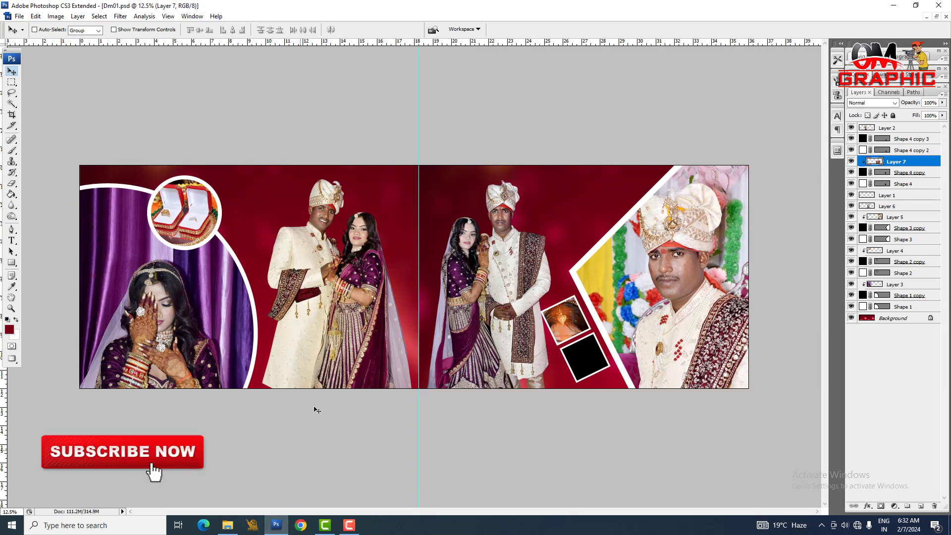
key("ctrl+a")
key("ctrl+c")
key("ctrl+w")
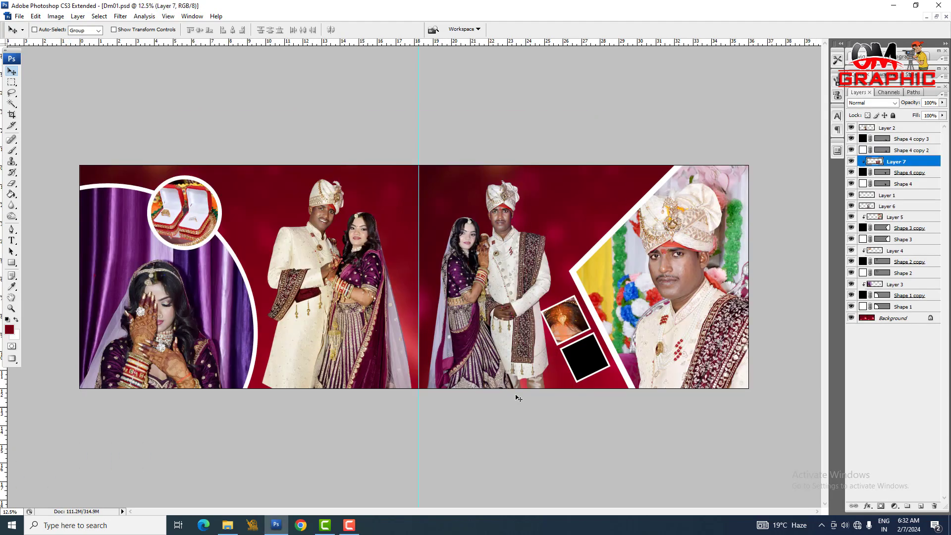
Step: Paste the bride photo above the lower small square's layer (Shape 4 copy 3) and clip it to that square
right_click(591, 361)
left_click(607, 367)
key("ctrl+v")
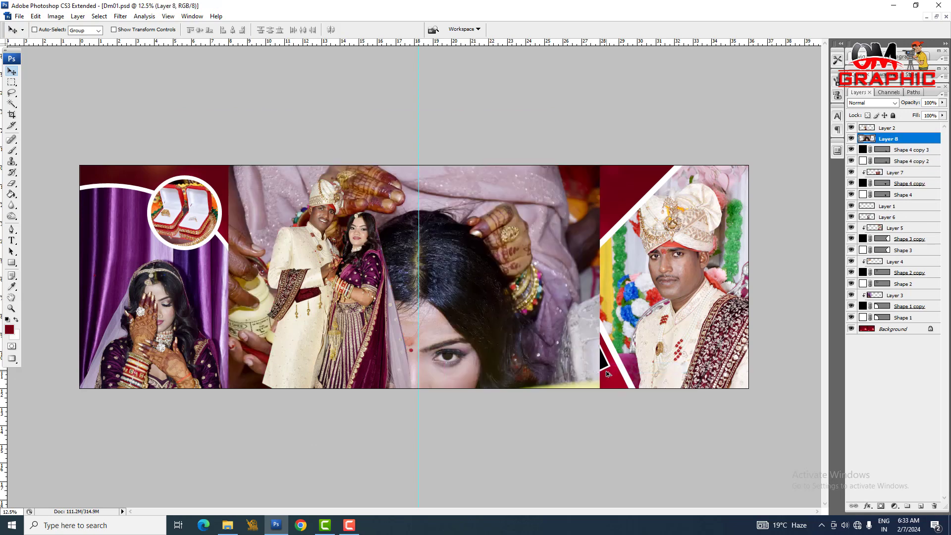
key("ctrl+alt+g")
Step: Scale the clipped bride photo to about 20.8%, positioned over the lower small square and rotated counter-clockwise to follow the frame's tilt
key("ctrl+t")
left_click_drag(600, 164, 453, 263)
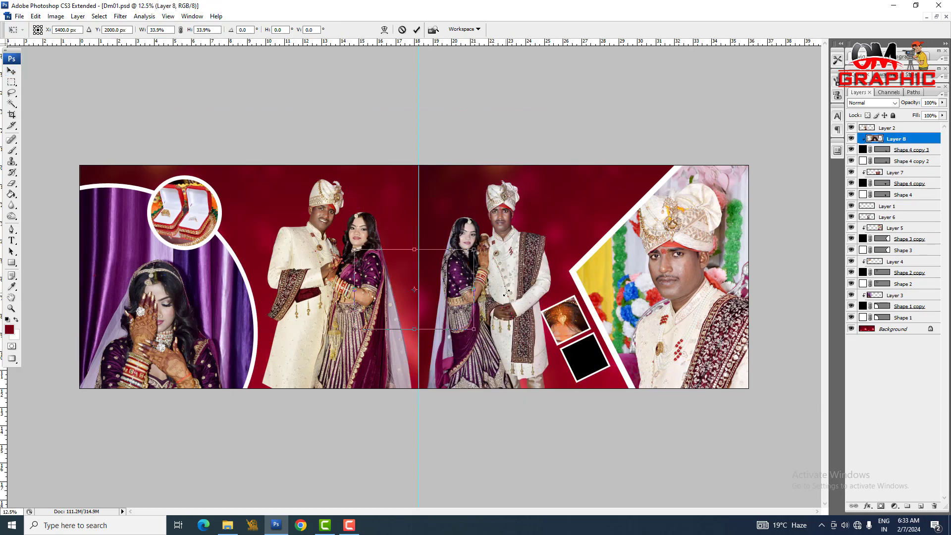
left_click_drag(431, 297, 606, 365)
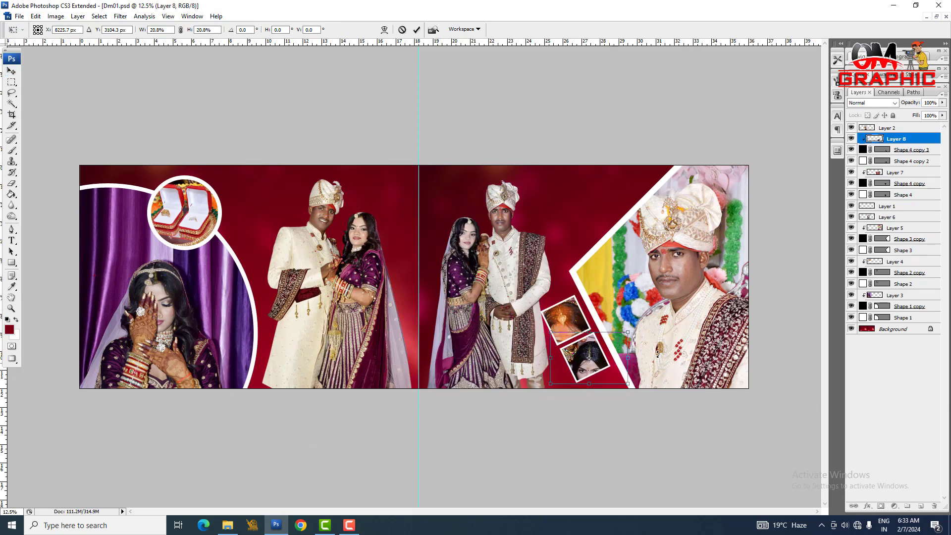
left_click_drag(627, 331, 627, 332)
left_click_drag(656, 345, 648, 321)
key("Return")
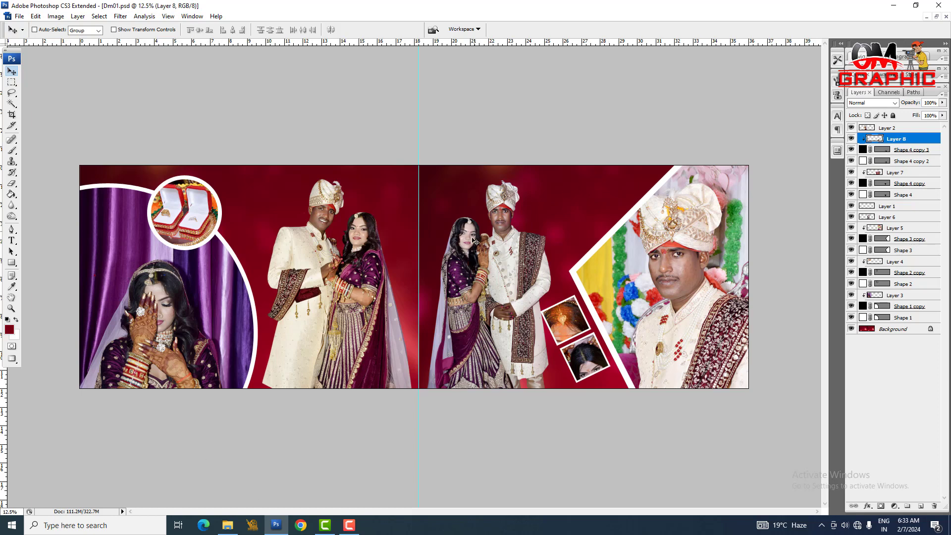
Step: Switch to File Explorer, open PicsArt-Background-55 from Downloads in Photoshop, copy the whole image and close it
left_click(227, 524)
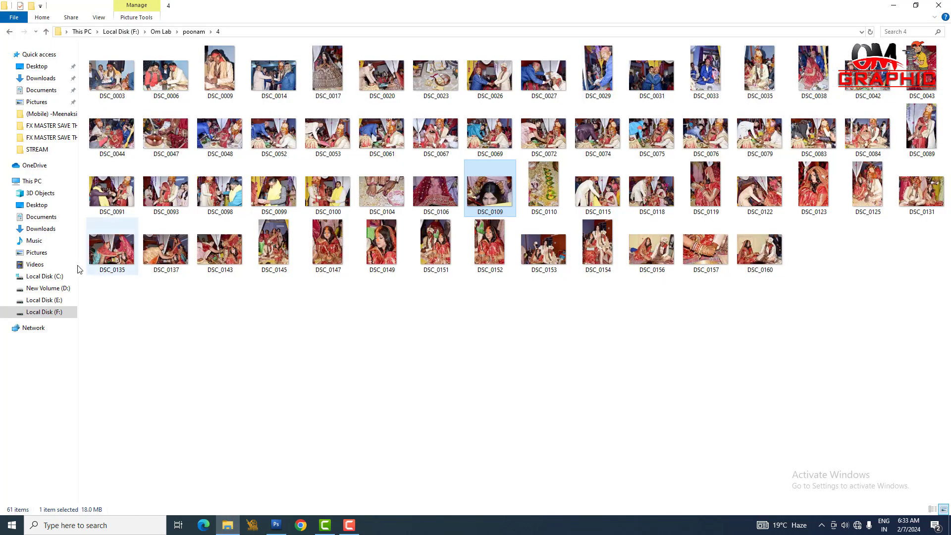
left_click(52, 229)
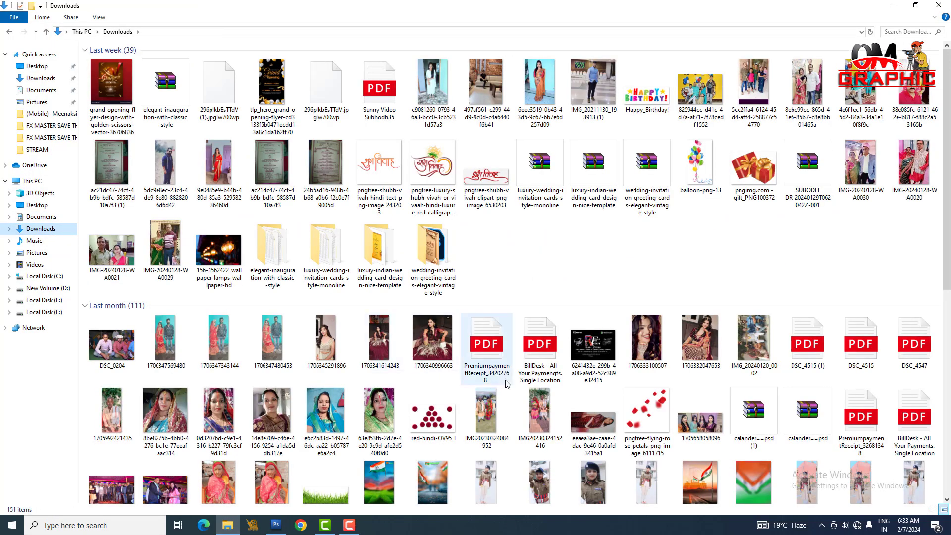
scroll(507, 384, "down", 6)
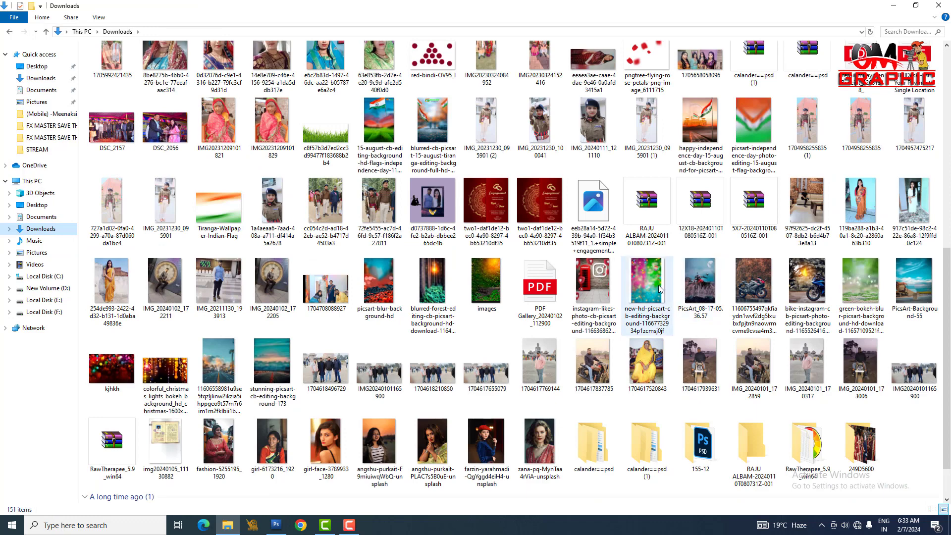
left_click(913, 282)
left_click(275, 525)
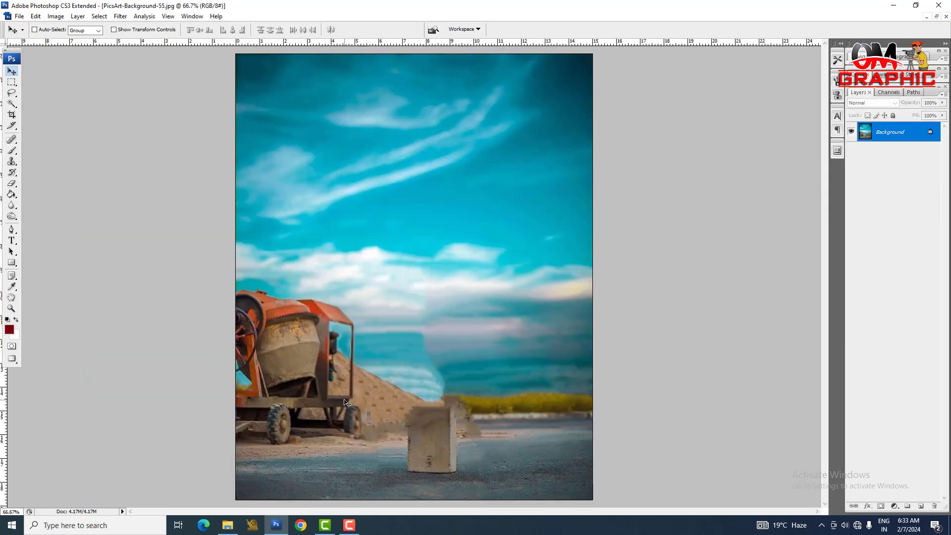
key("ctrl+a")
key("ctrl+c")
key("ctrl+w")
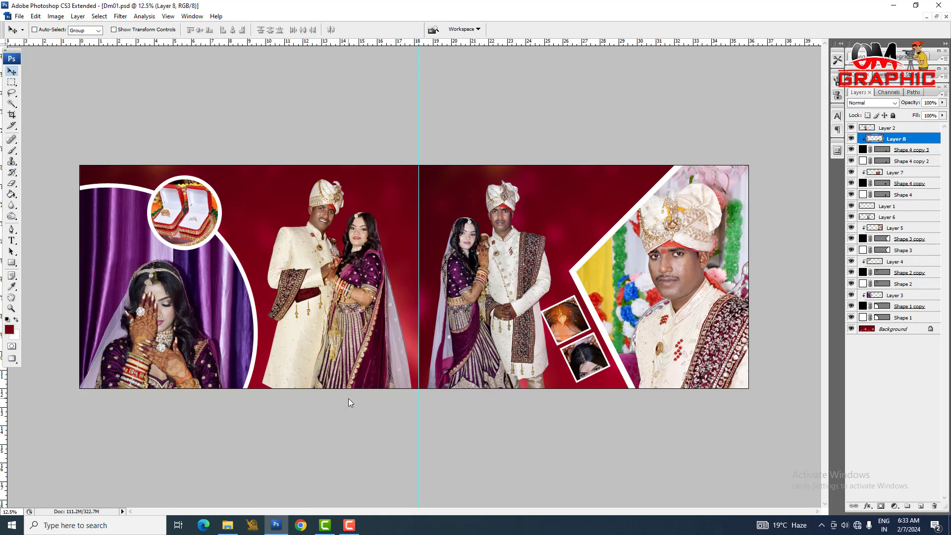
Step: Paste the sky image, place its layer between Shape 1 and Shape 1 copy, and enlarge it to cover the spread's background
key("ctrl+v")
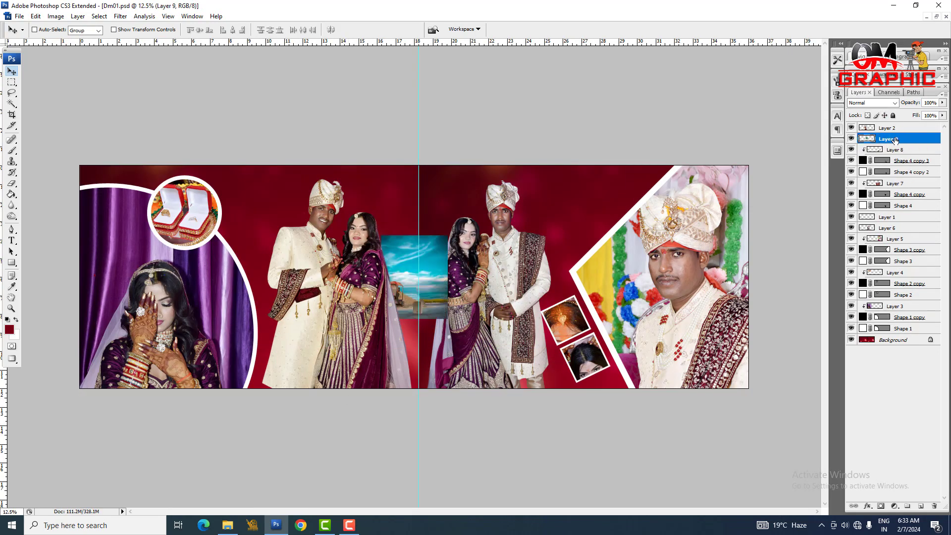
left_click_drag(894, 140, 911, 330)
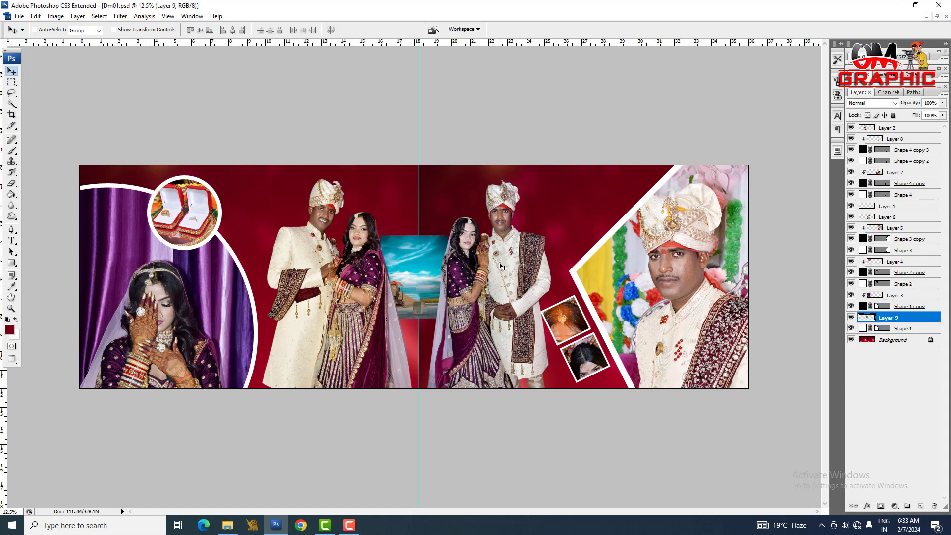
key("ctrl+t")
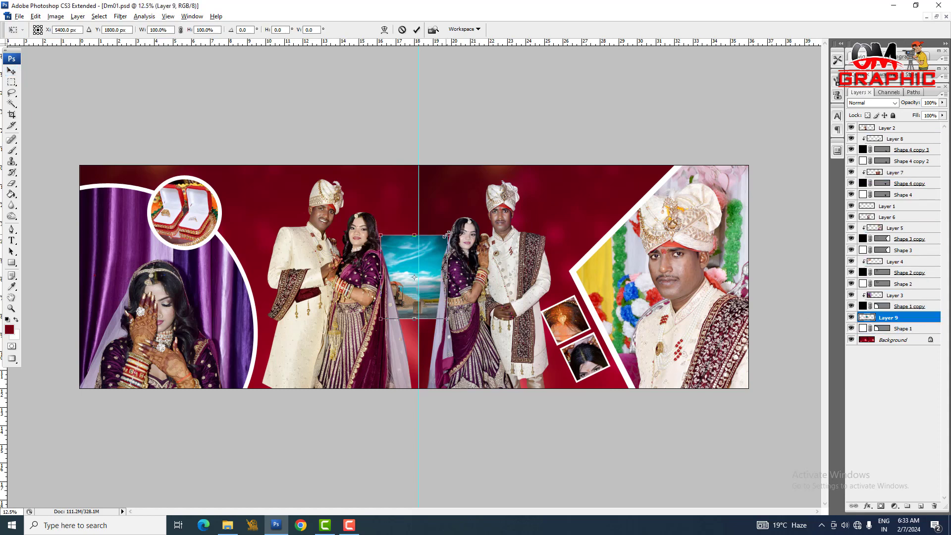
left_click_drag(447, 233, 537, 193)
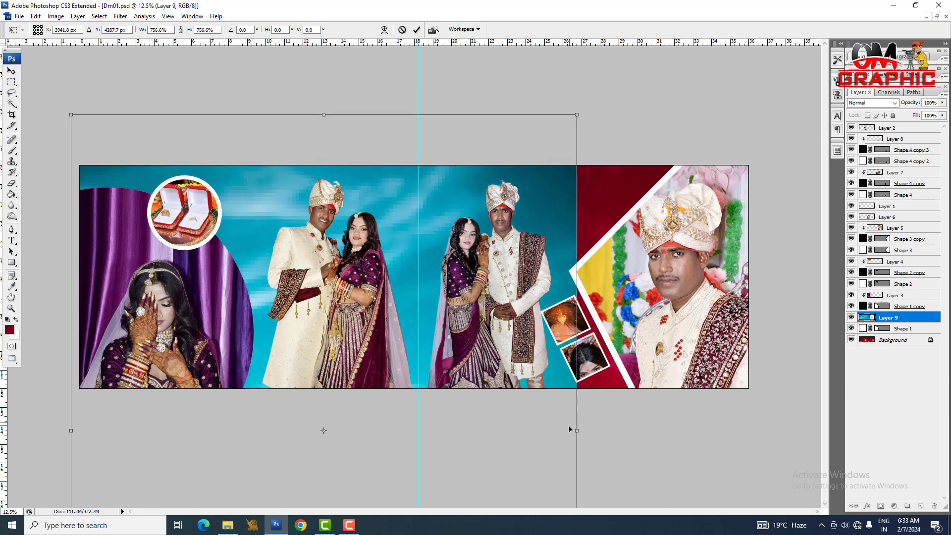
left_click_drag(577, 431, 658, 432)
key("Return")
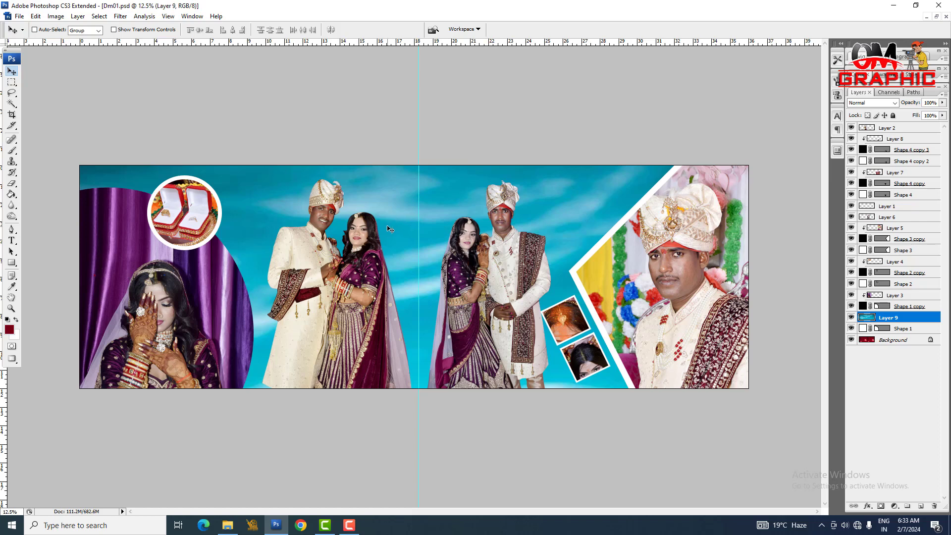
Step: Apply a Gaussian Blur to the sky image on Layer 9
left_click(121, 16)
mouse_move(207, 119)
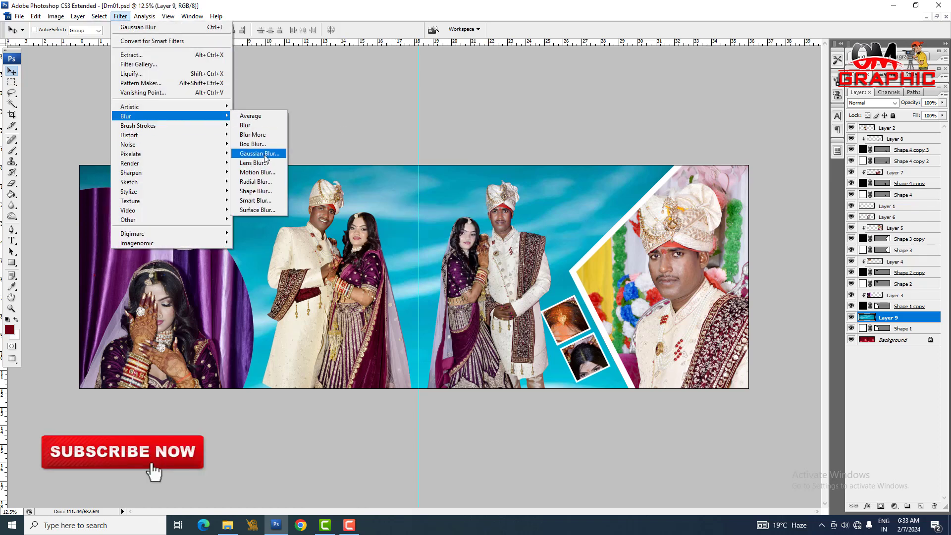
left_click(261, 153)
key("Return")
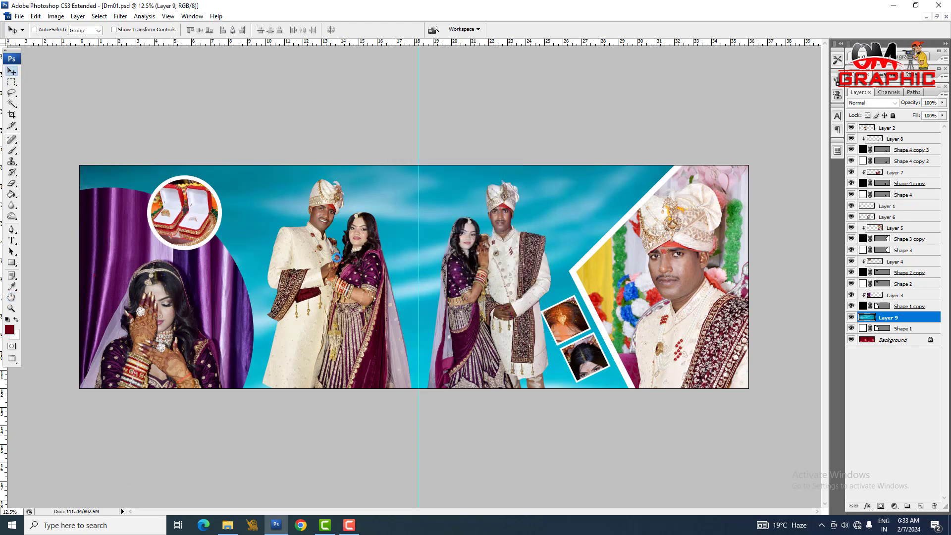
Step: Shift the blurred sky image sideways and move its layer below Shape 1, directly above the Background
right_click(388, 193)
left_click(430, 198)
left_click_drag(450, 208, 439, 209)
left_click_drag(895, 317, 898, 330)
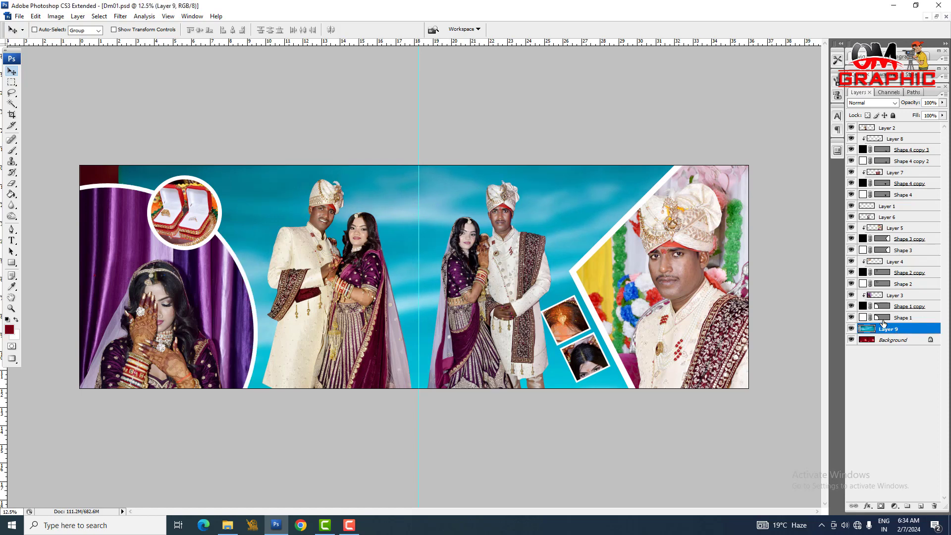
Step: Select the border shape around the large groom photo (Shape 3) and change its fill colour to pale pink
right_click(596, 253)
left_click(602, 253)
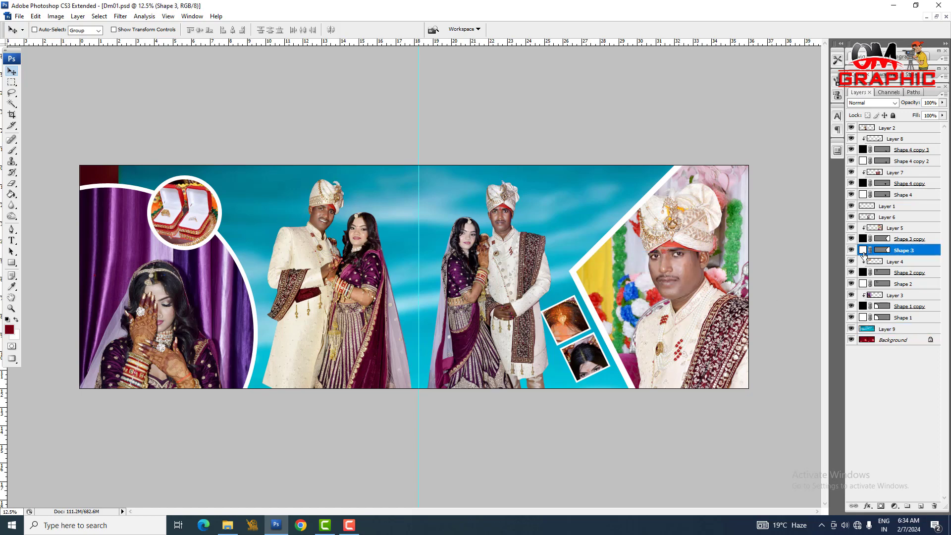
double_click(863, 251)
left_click(268, 383)
left_click(270, 259)
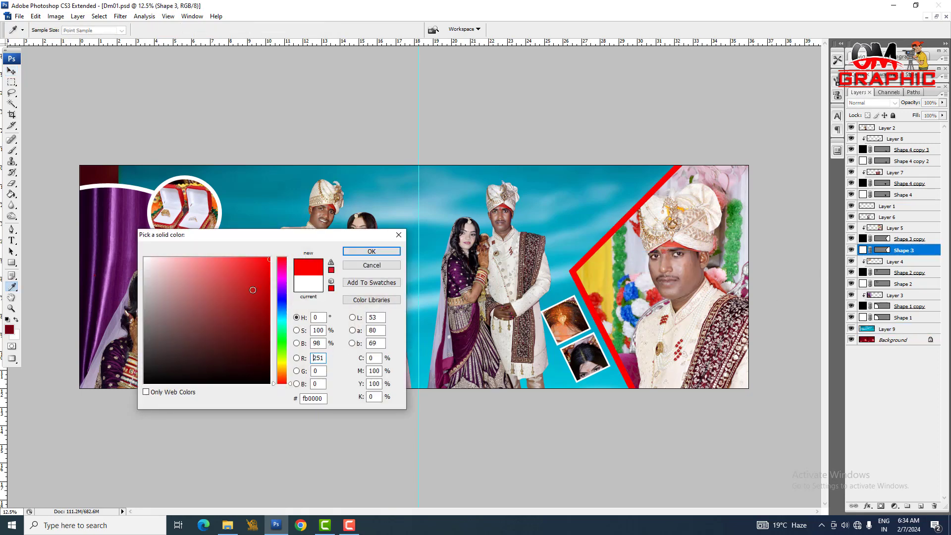
left_click(158, 258)
key("Return")
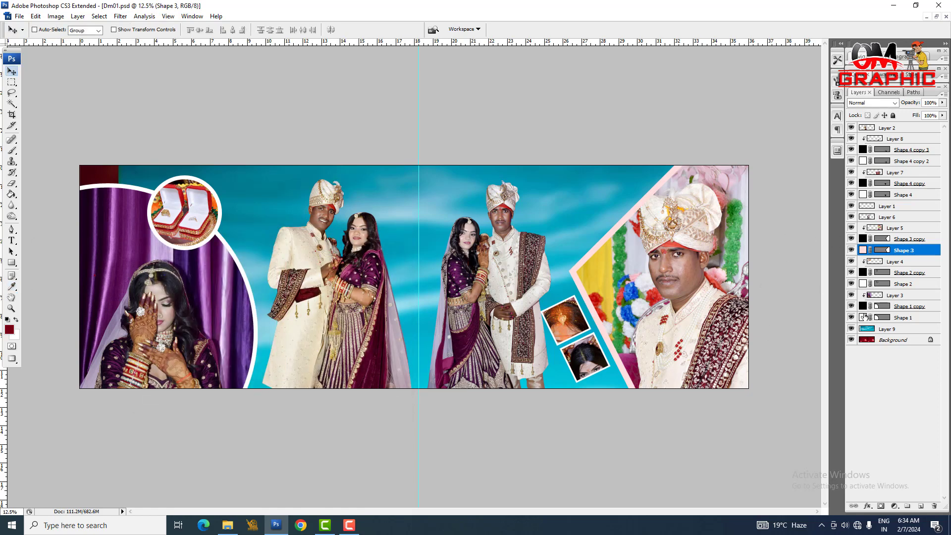
double_click(863, 161)
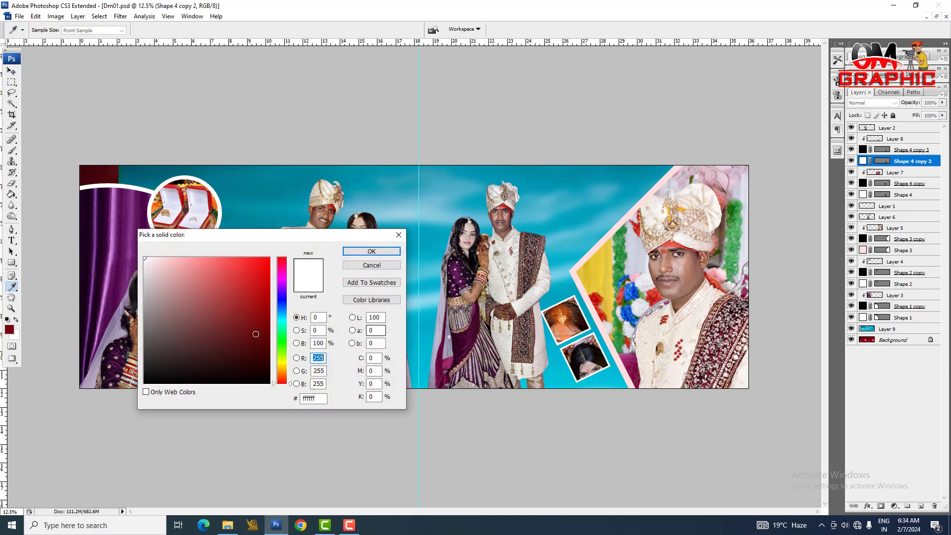
mouse_move(256, 333)
left_mouse_down()
mouse_move(234, 315)
mouse_move(261, 251)
left_mouse_up()
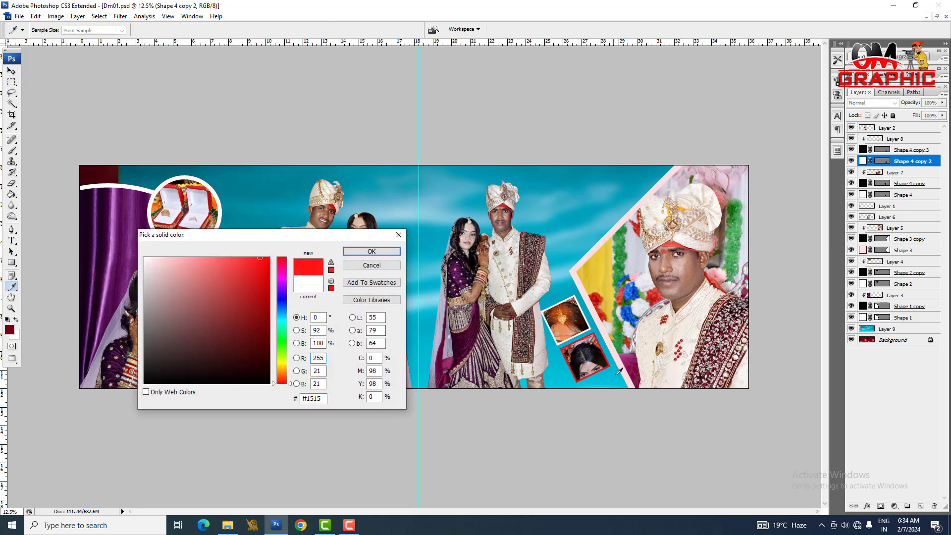
left_click(270, 348)
left_click_drag(282, 313, 282, 296)
left_click(268, 271)
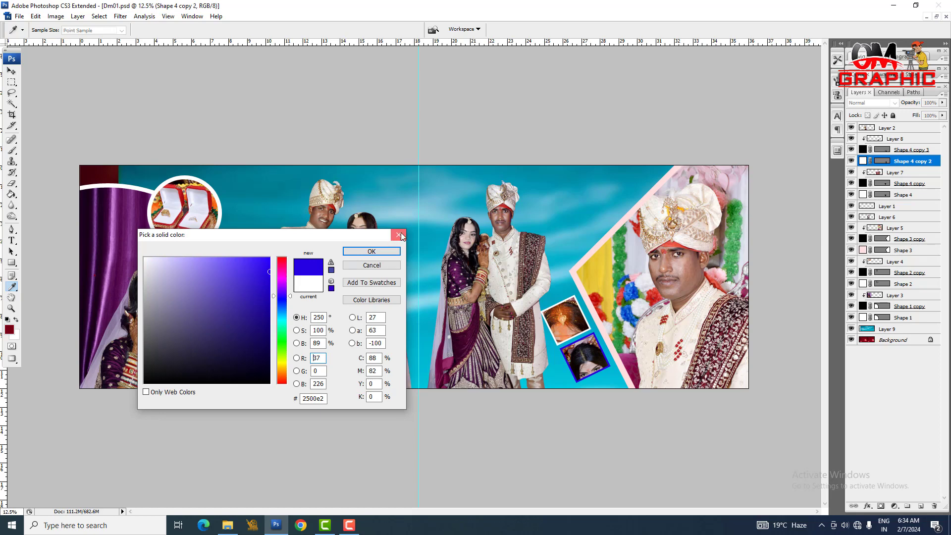
left_click(400, 234)
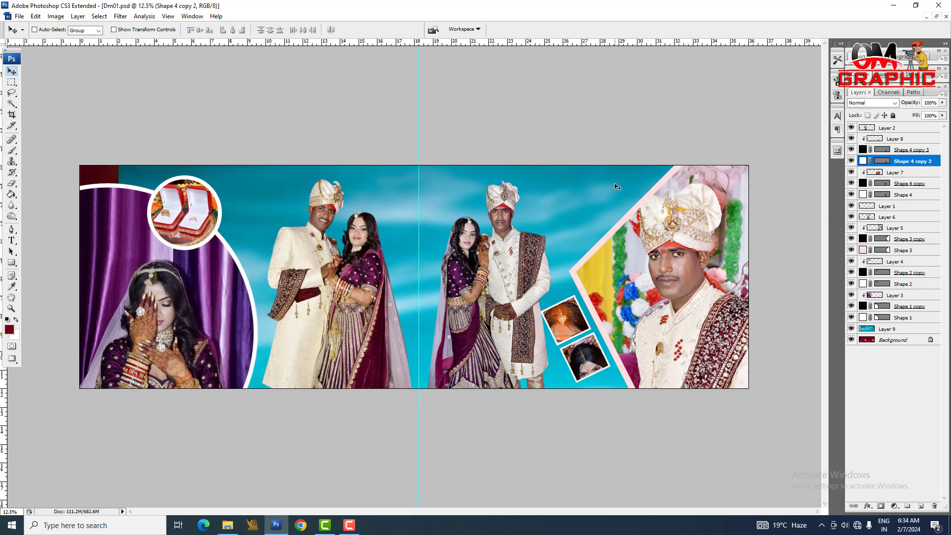